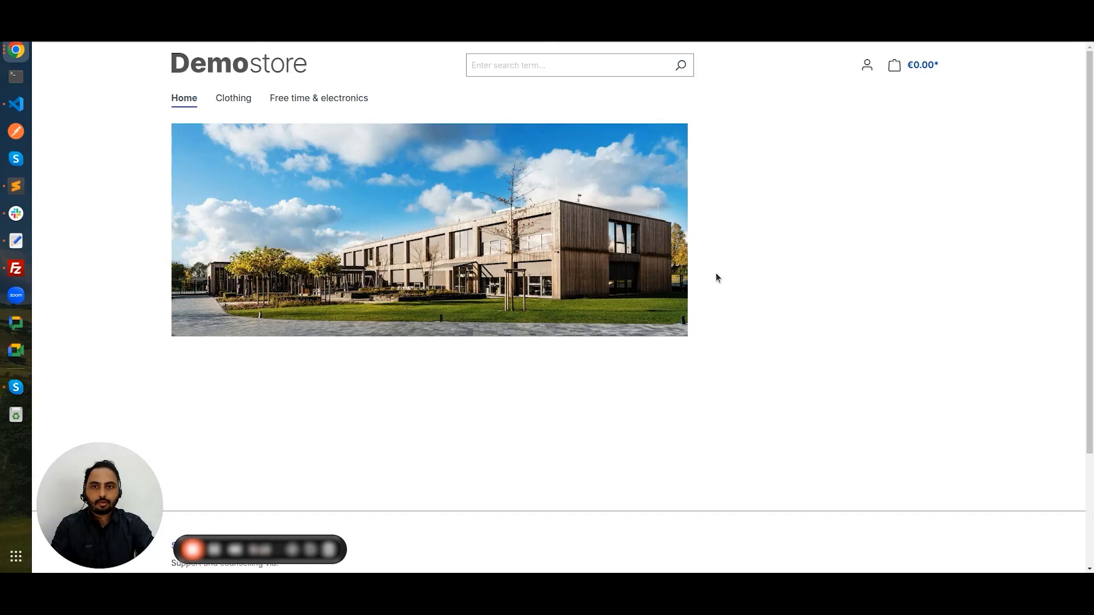
Step: Go to the Administration and open Content > Shopping Experiences to list the existing layouts
click(188, 29)
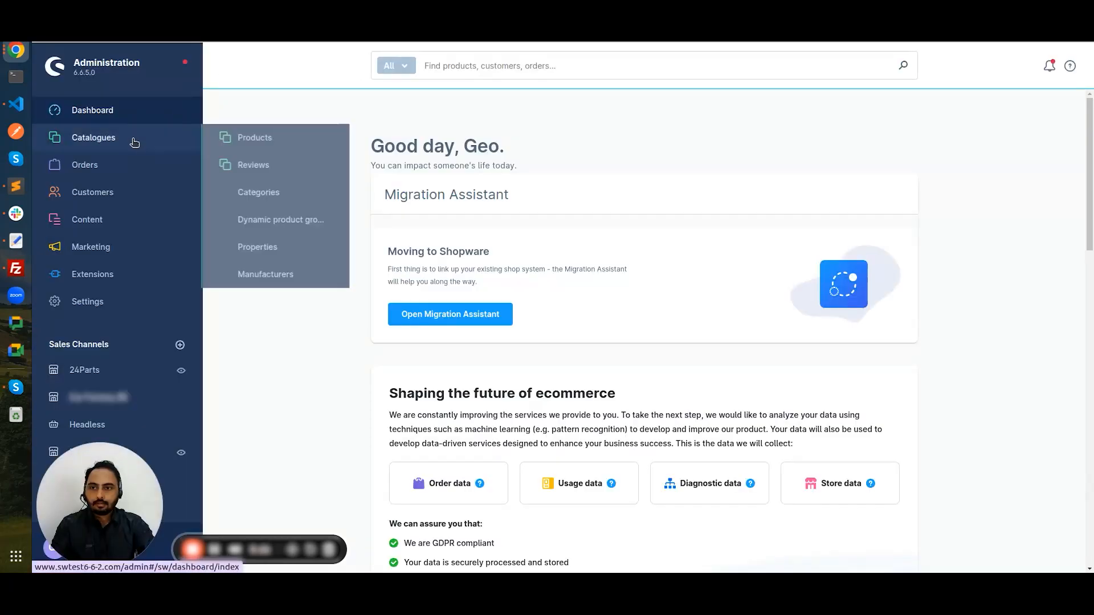
mouse_move(121, 217)
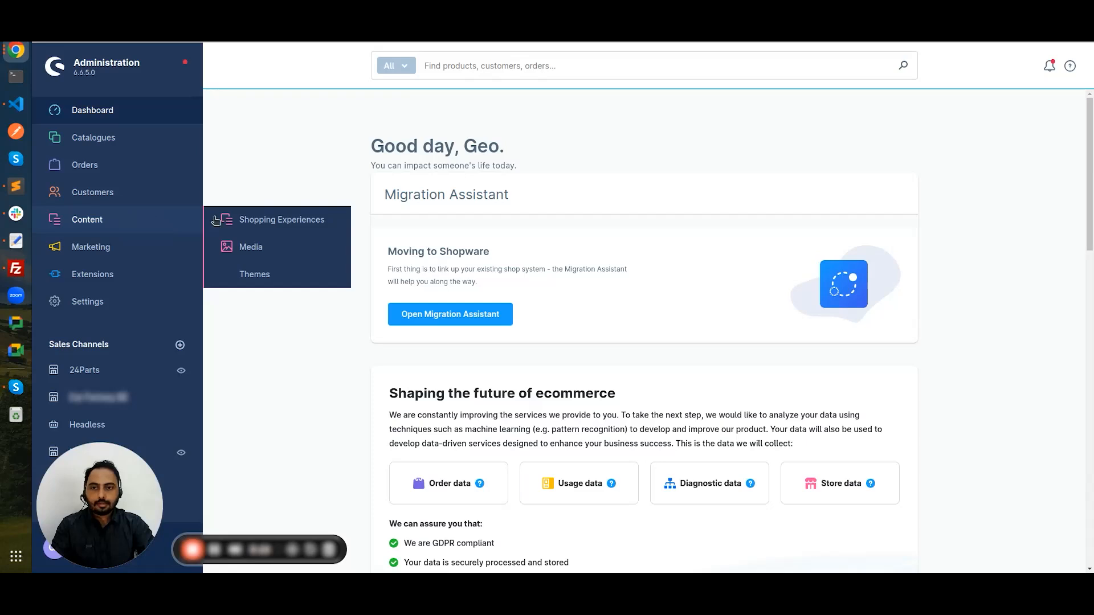
click(266, 222)
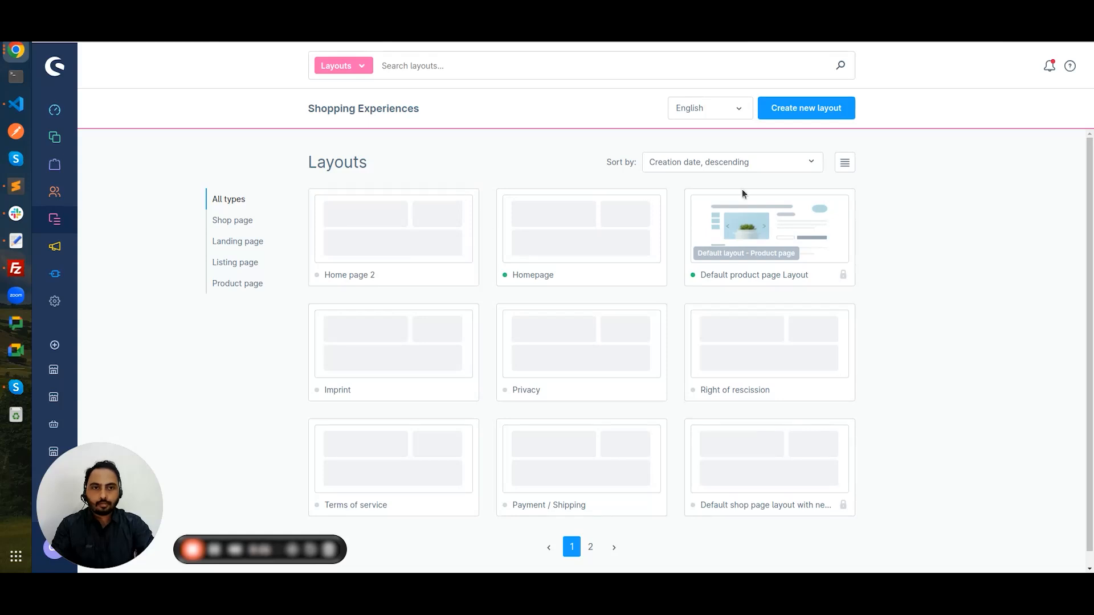
Step: Start a new Landing page layout with a Sidebar section, named 'Home page 3'
click(821, 116)
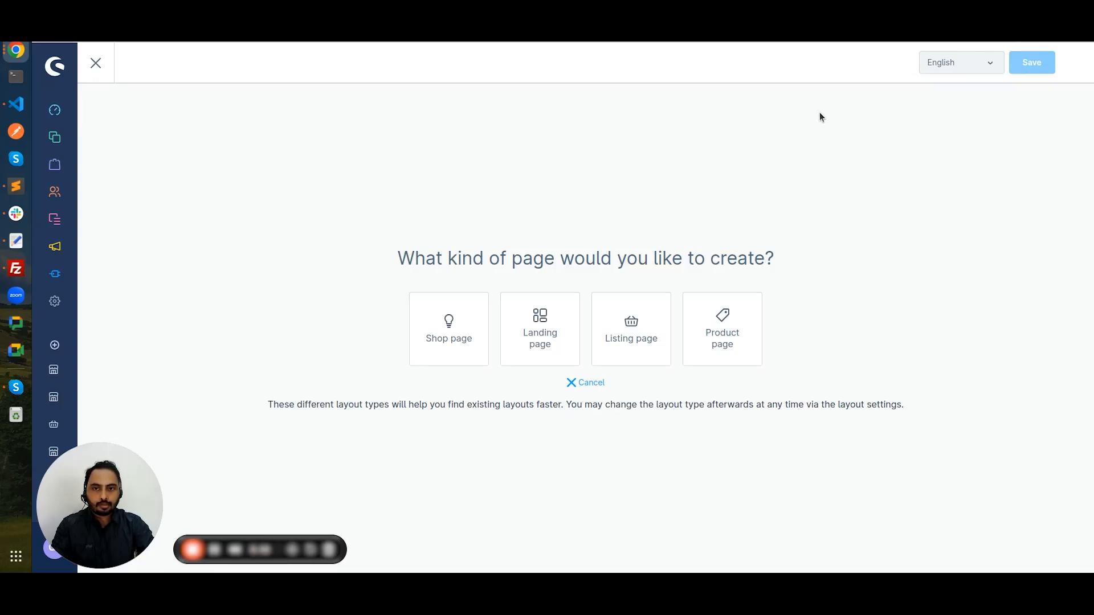
click(551, 343)
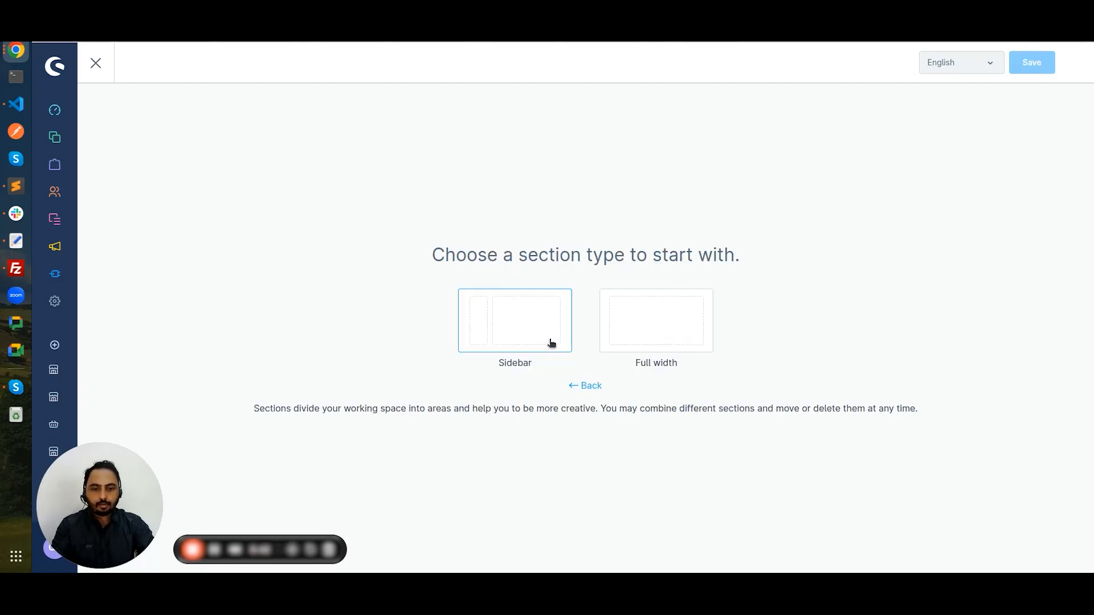
click(642, 326)
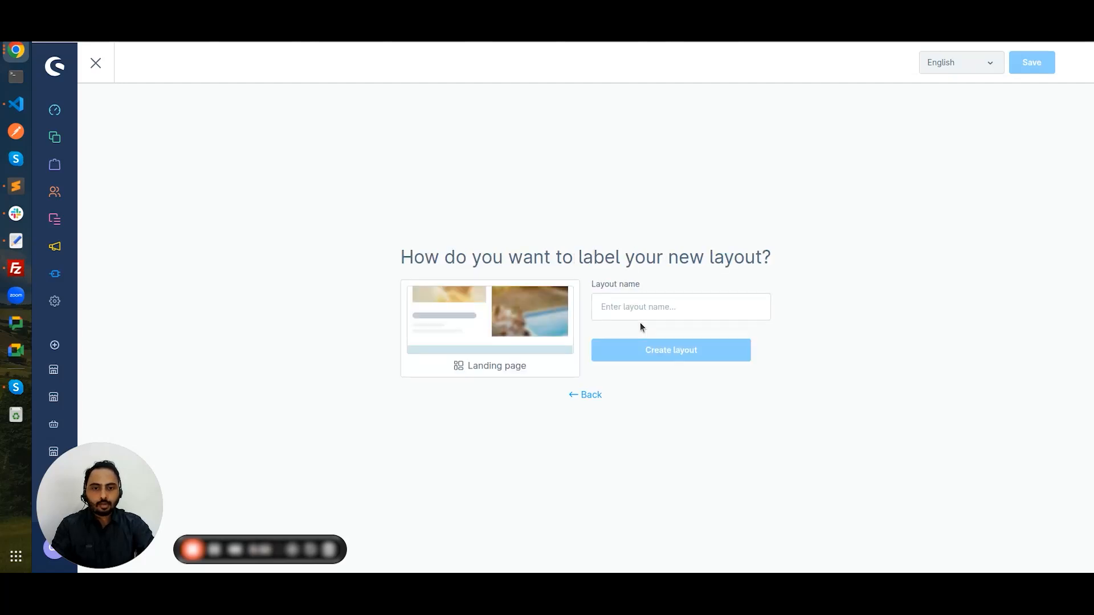
click(640, 311)
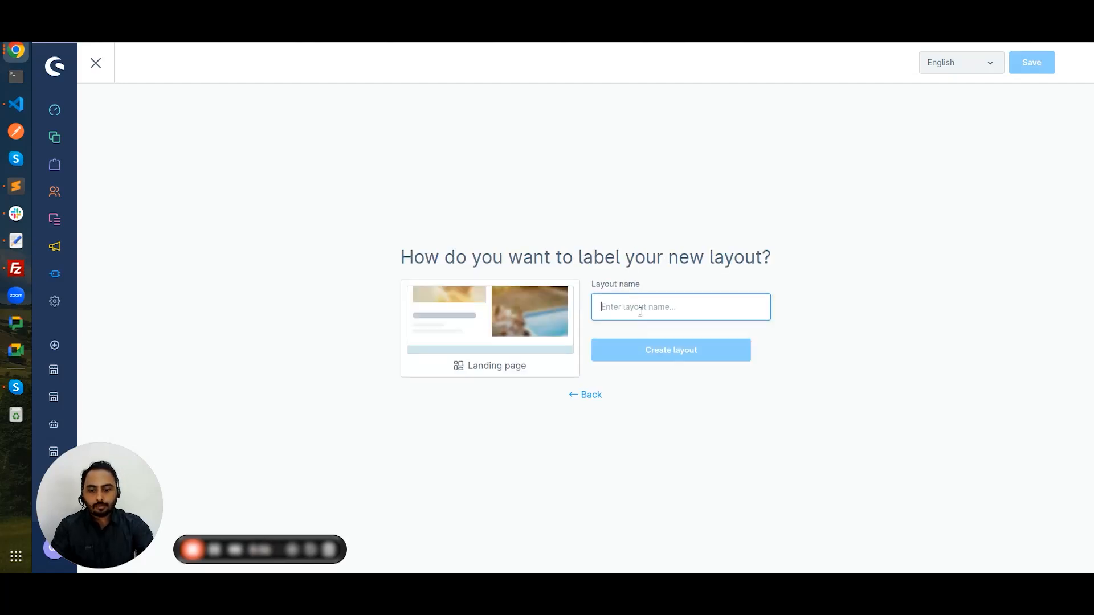
text(Home)
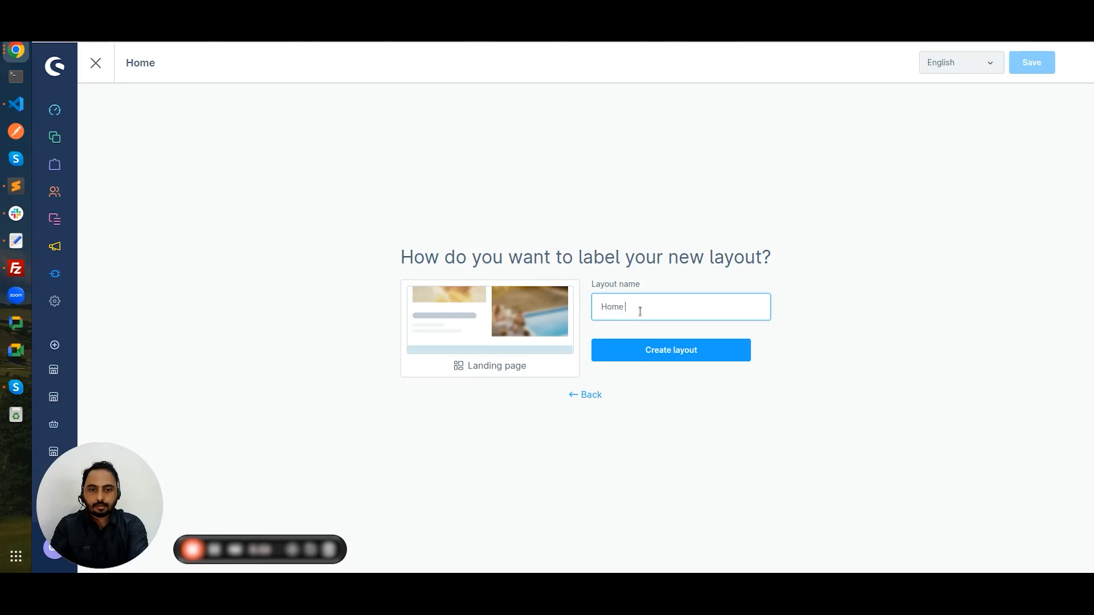
text( page 3)
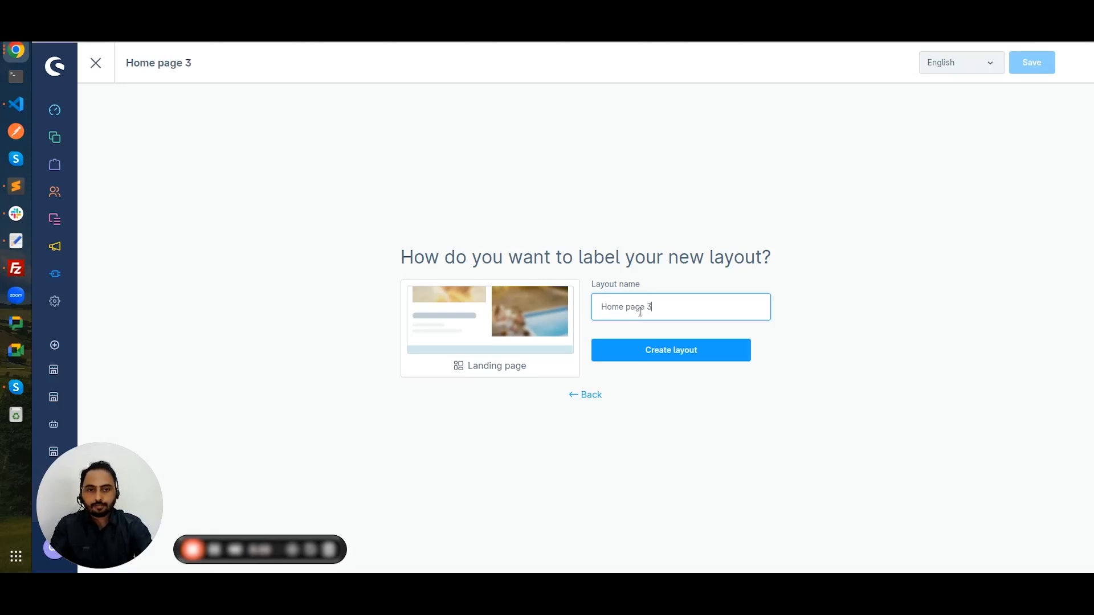
Step: Create the Home page 3 layout and bring up the Blocks panel in the editor
click(693, 349)
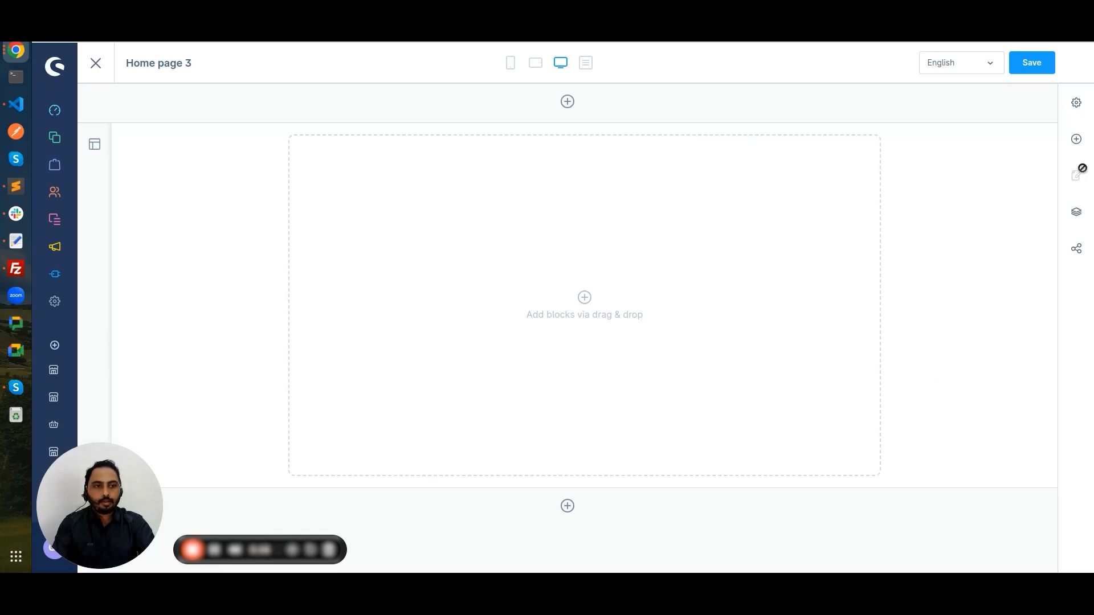
click(1076, 139)
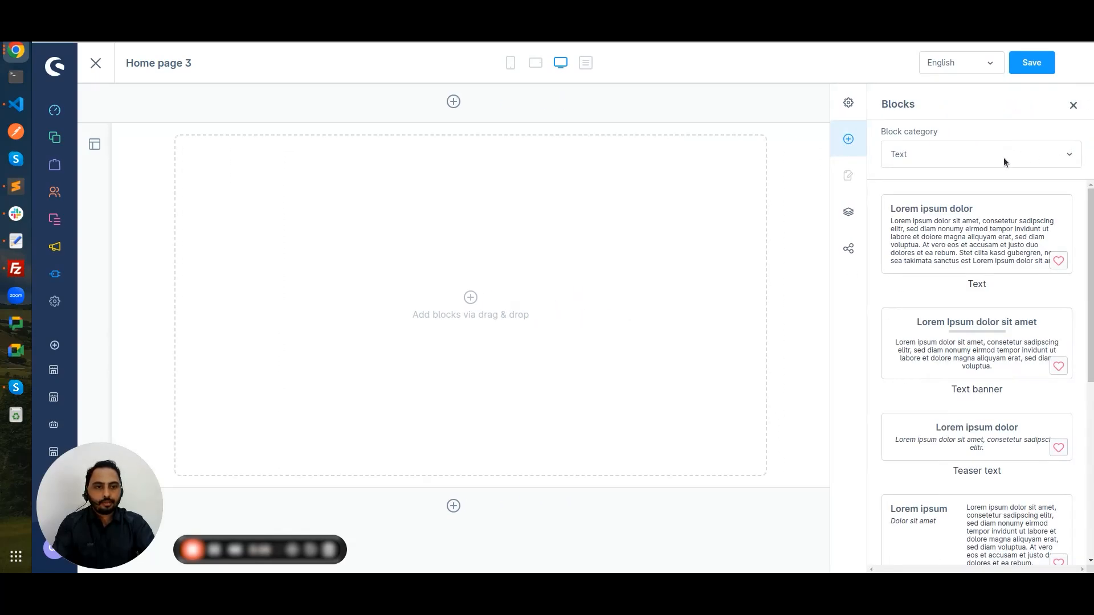
scroll(987, 196, down, 7)
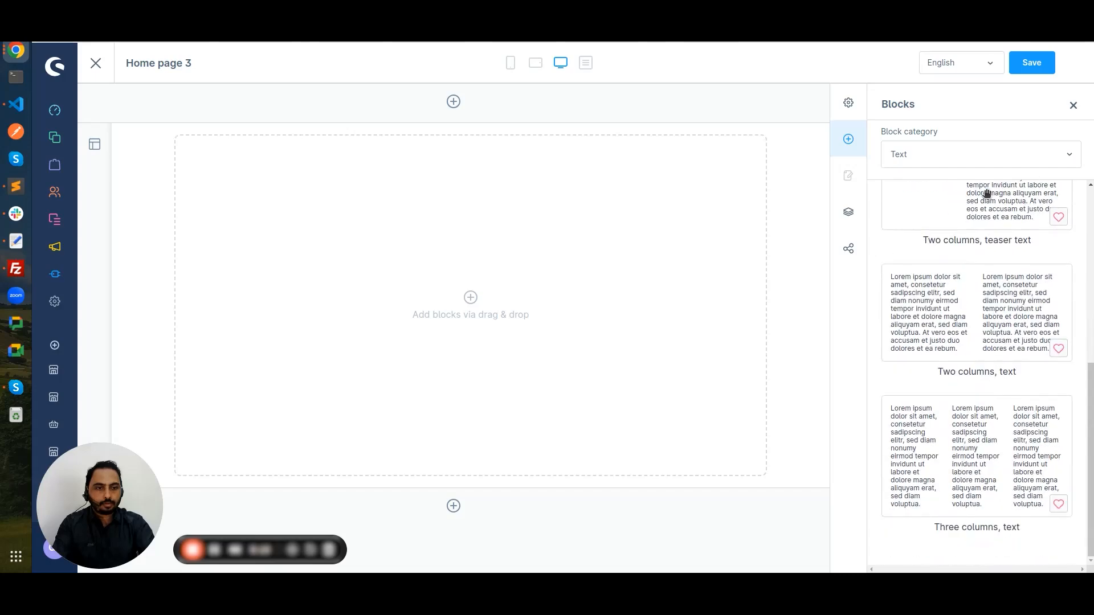
scroll(987, 193, up, 7)
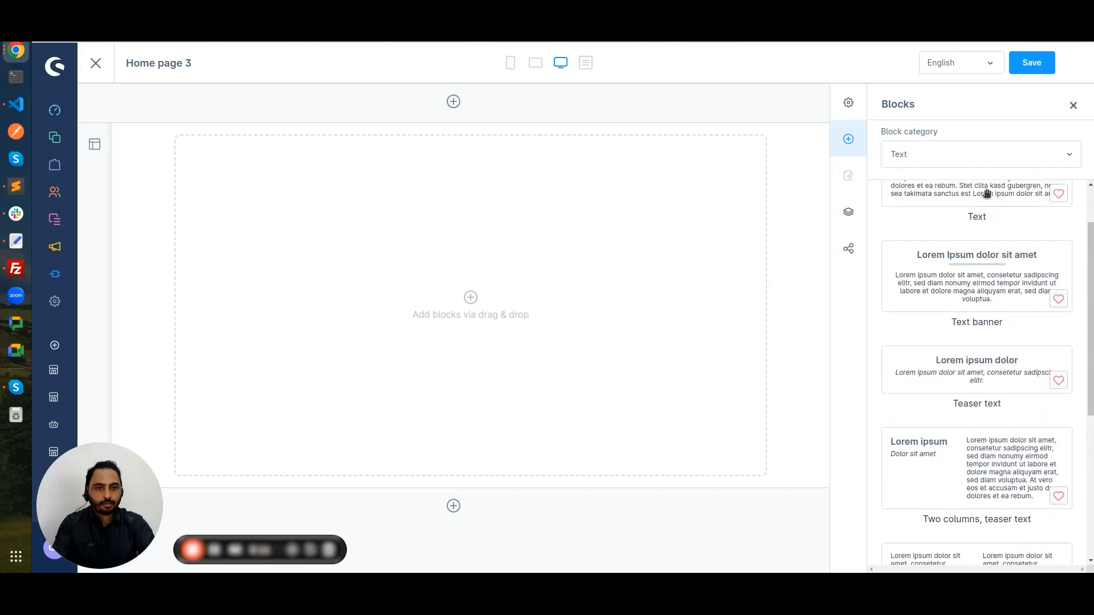
Step: Set the block category to Images to browse the image block templates
click(961, 152)
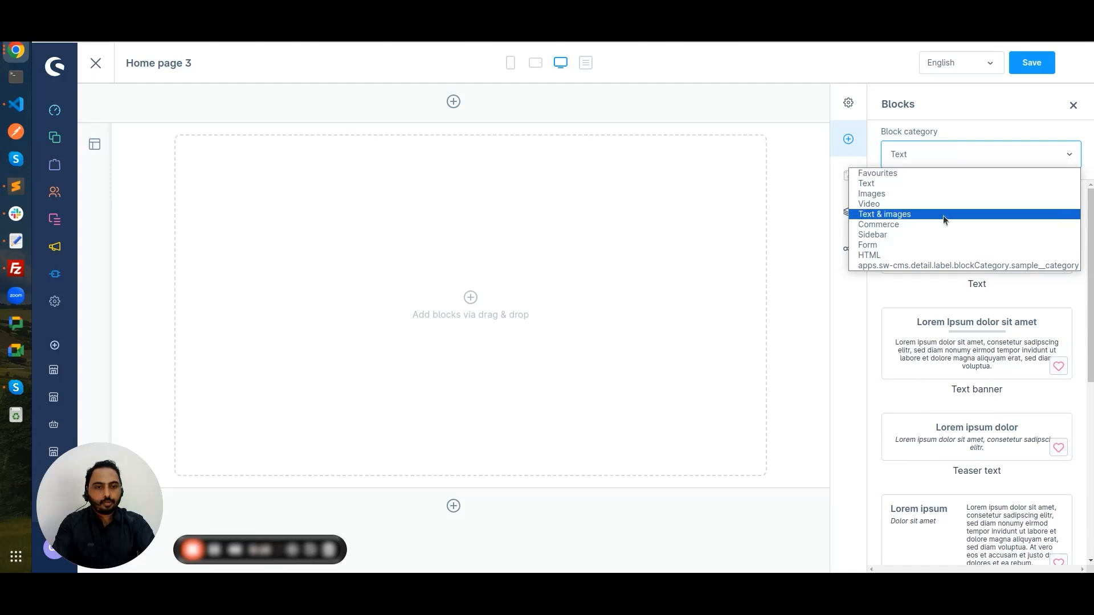
click(943, 216)
click(949, 159)
click(939, 195)
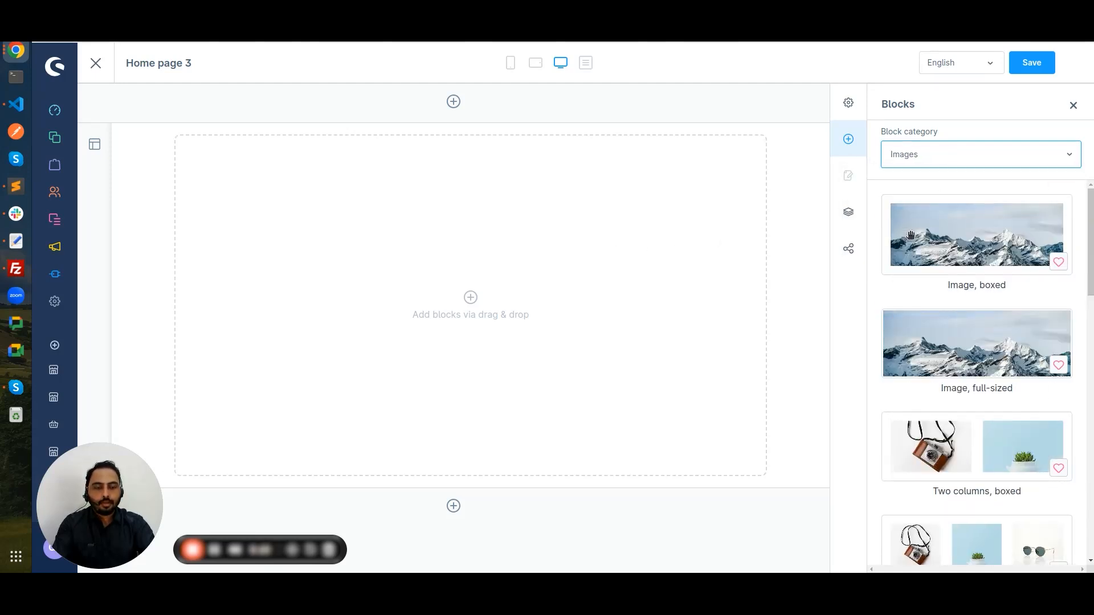
click(944, 165)
click(924, 194)
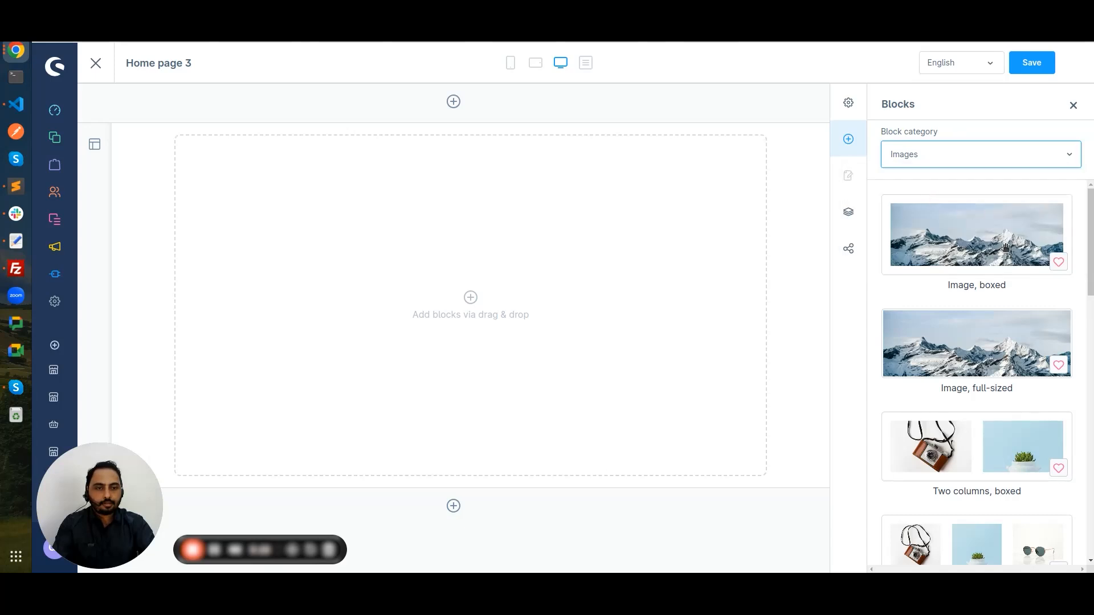
scroll(1005, 247, down, 15)
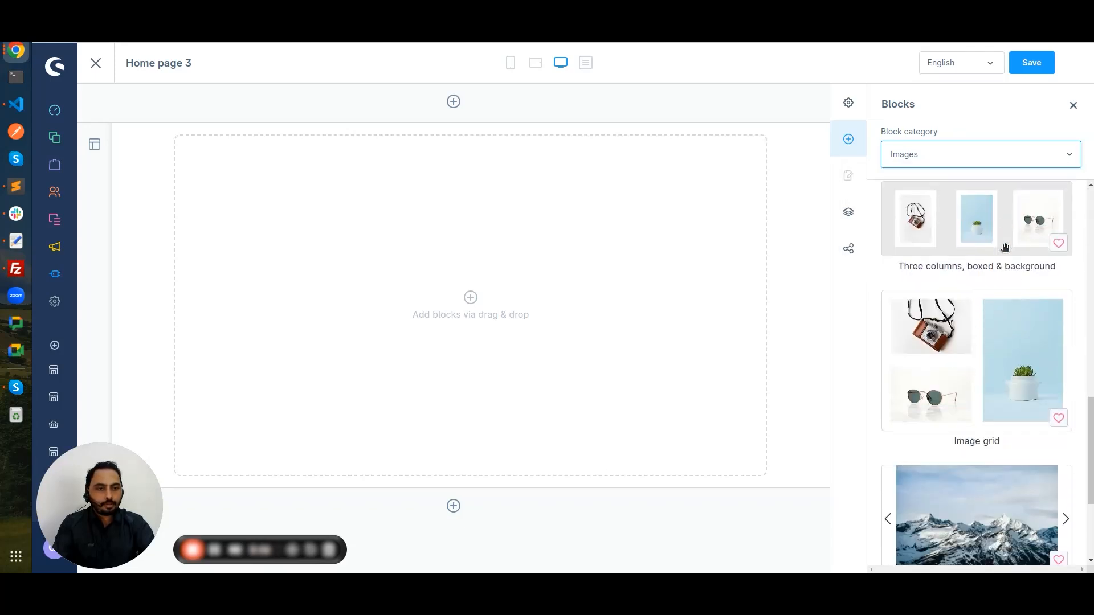
scroll(1004, 247, up, 5)
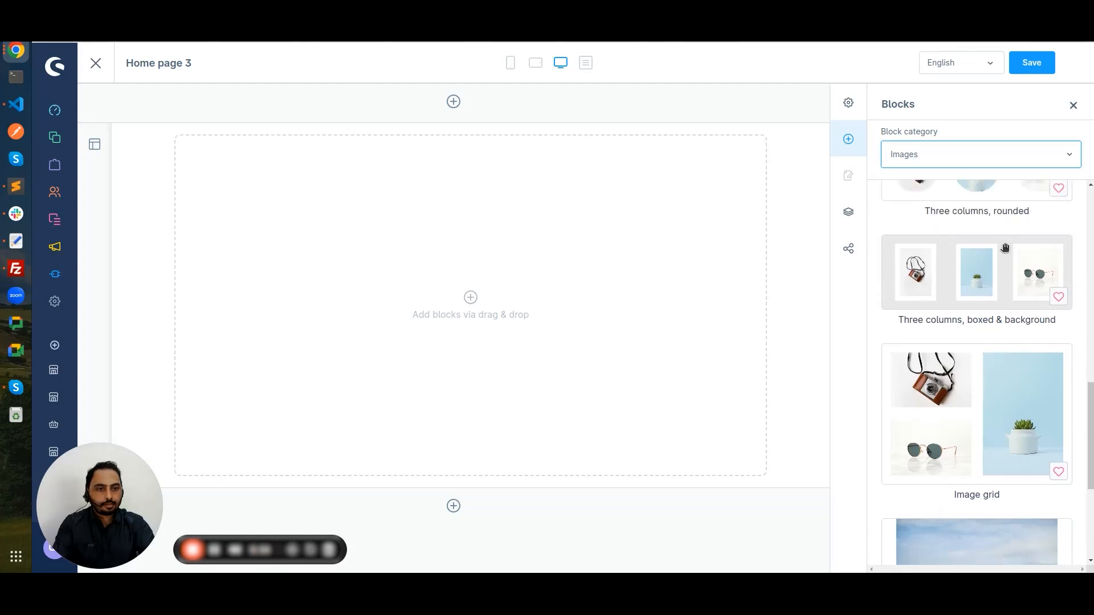
scroll(1004, 247, down, 7)
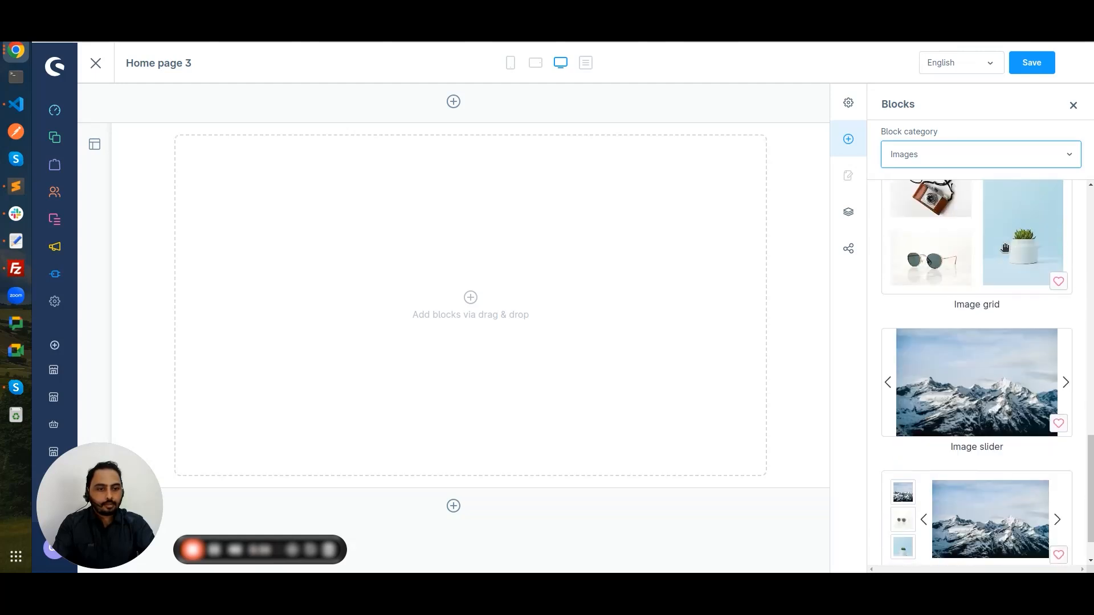
scroll(1004, 248, up, 3)
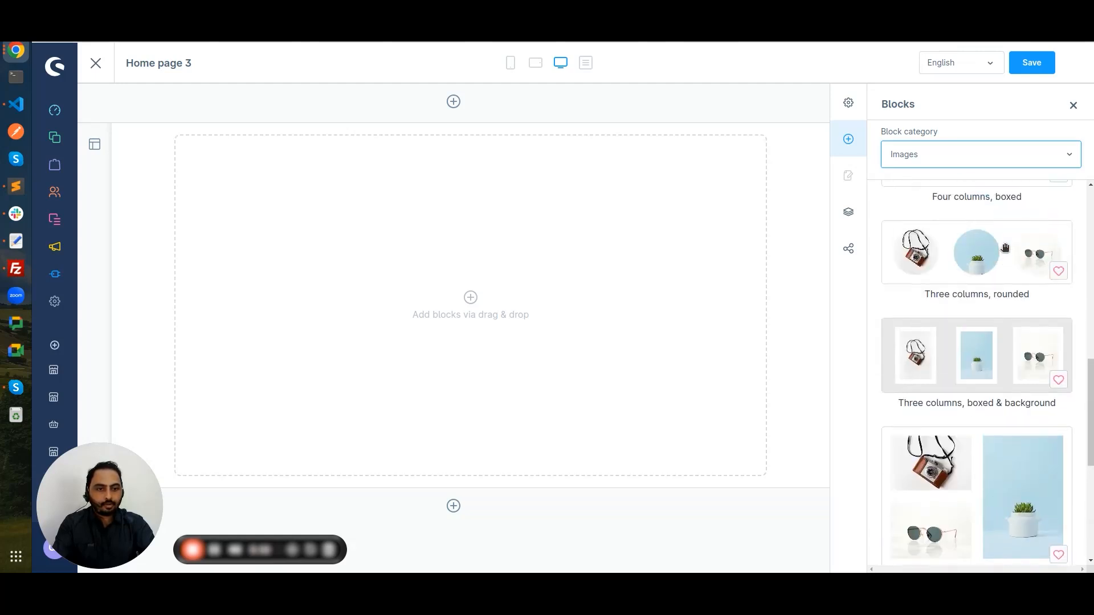
scroll(1004, 247, up, 8)
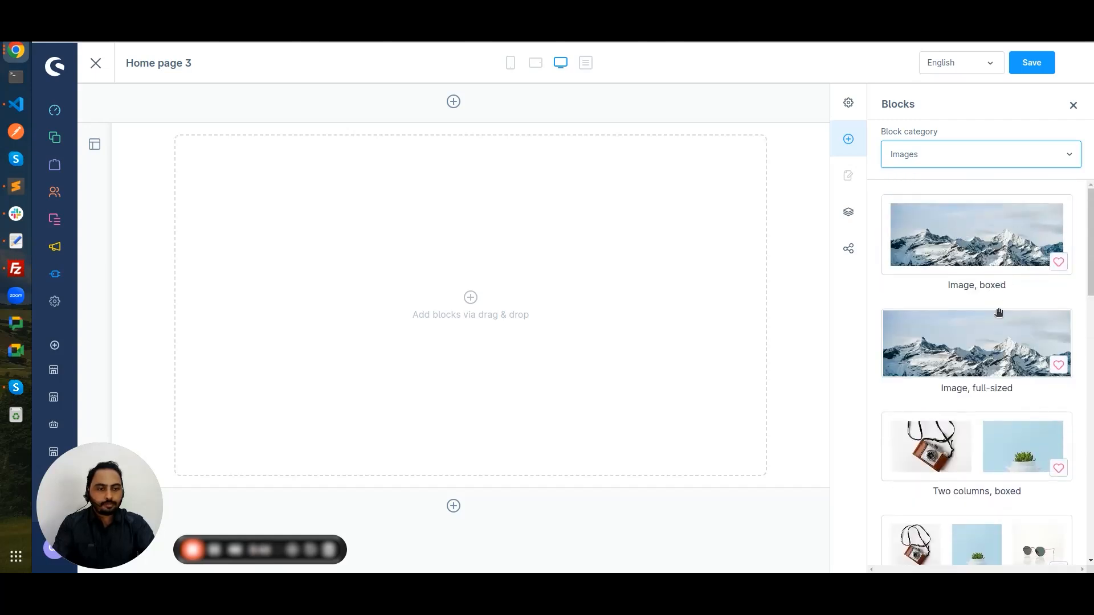
Step: Place an 'Image, boxed' block in the empty section and open its image element settings
drag(983, 239, 498, 256)
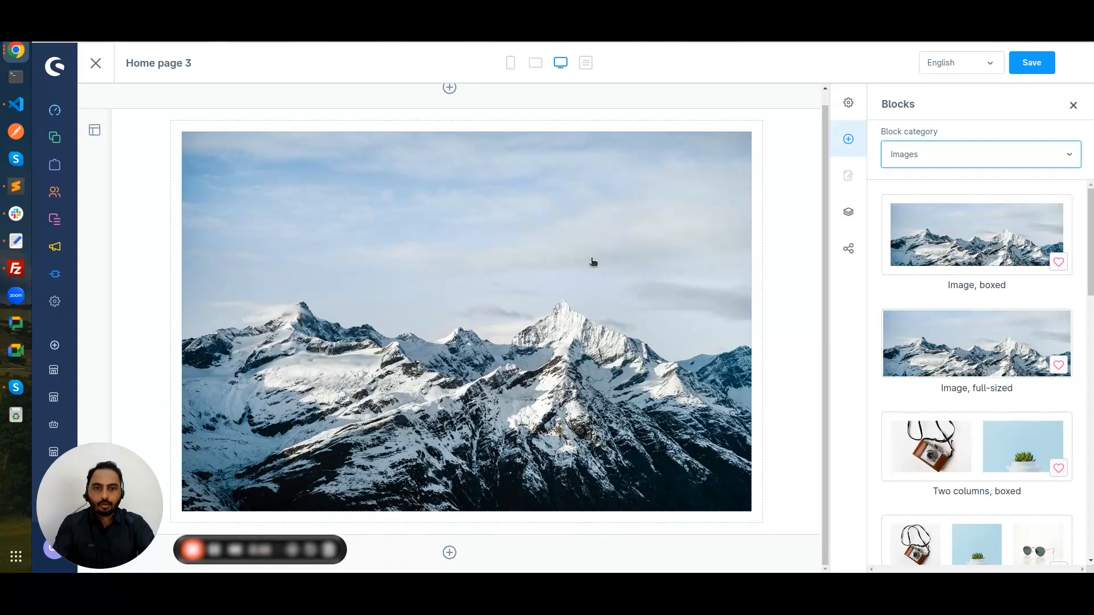
click(593, 261)
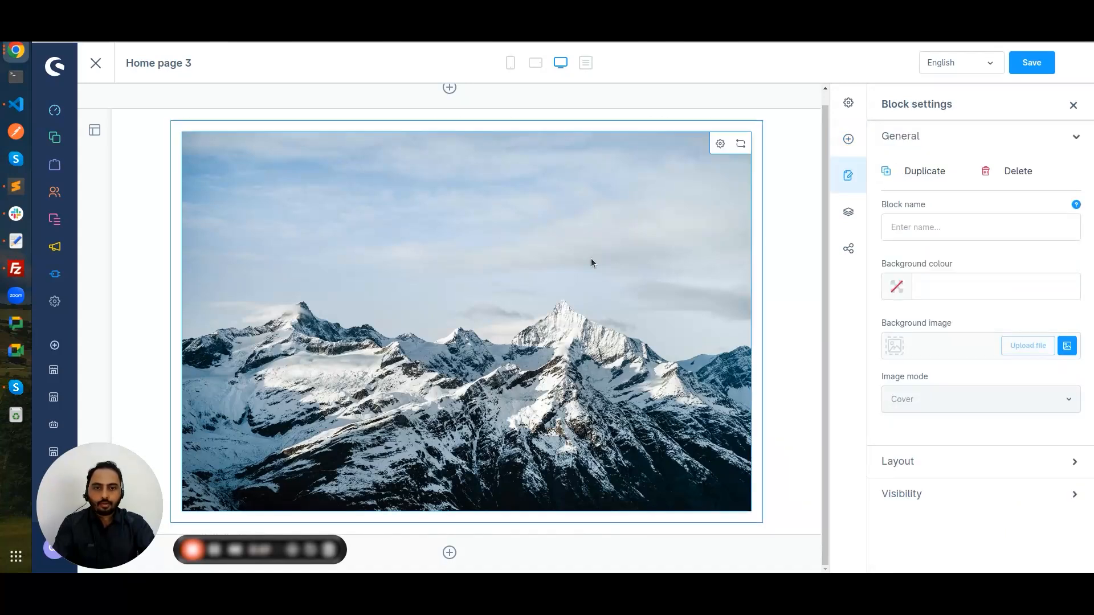
click(720, 146)
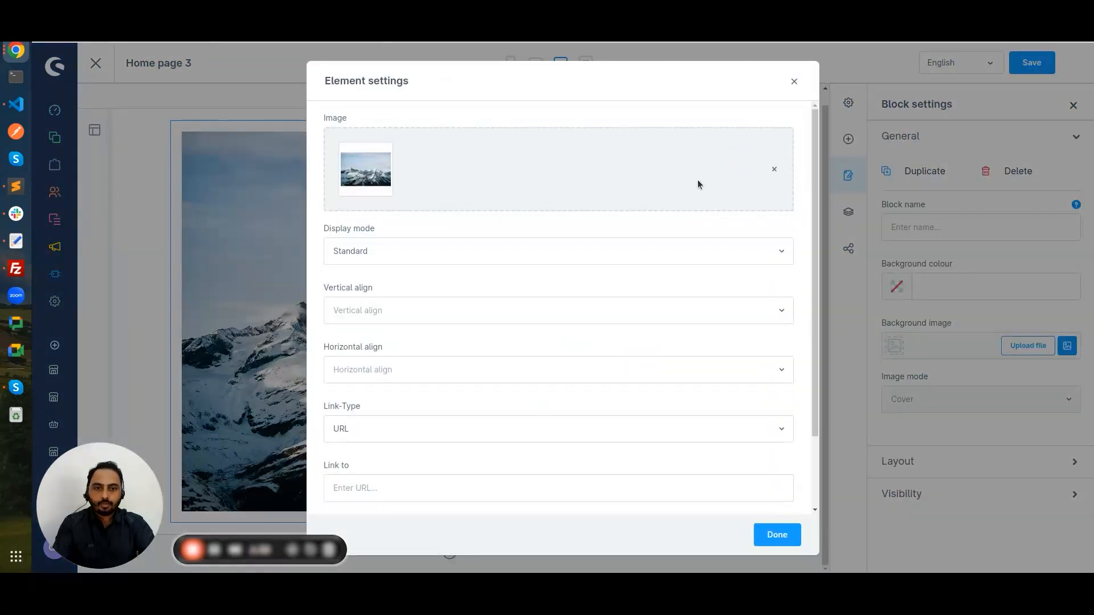
scroll(697, 183, down, 3)
scroll(696, 184, up, 2)
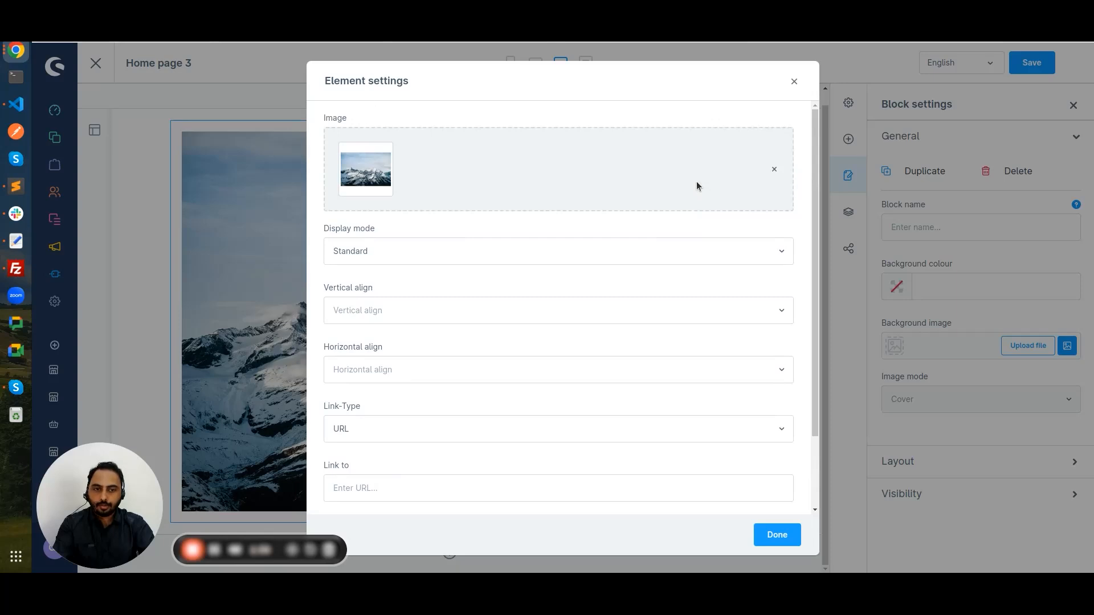
scroll(663, 234, down, 2)
scroll(663, 233, up, 2)
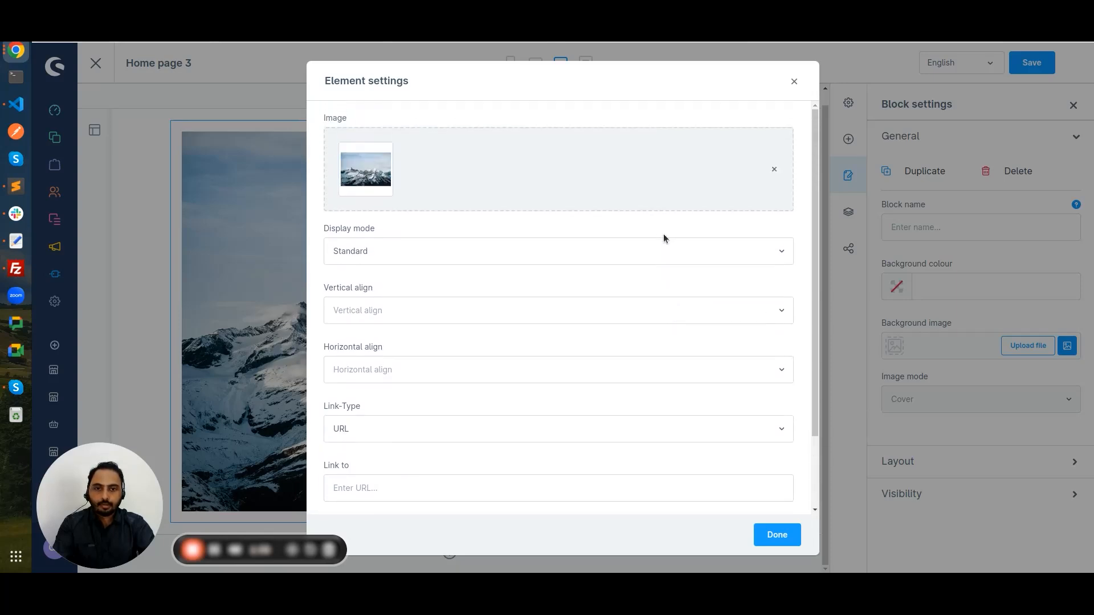
Step: Remove the mountain image and upload pexels-tranmautritam-326503.jpg from Documents/images
click(774, 172)
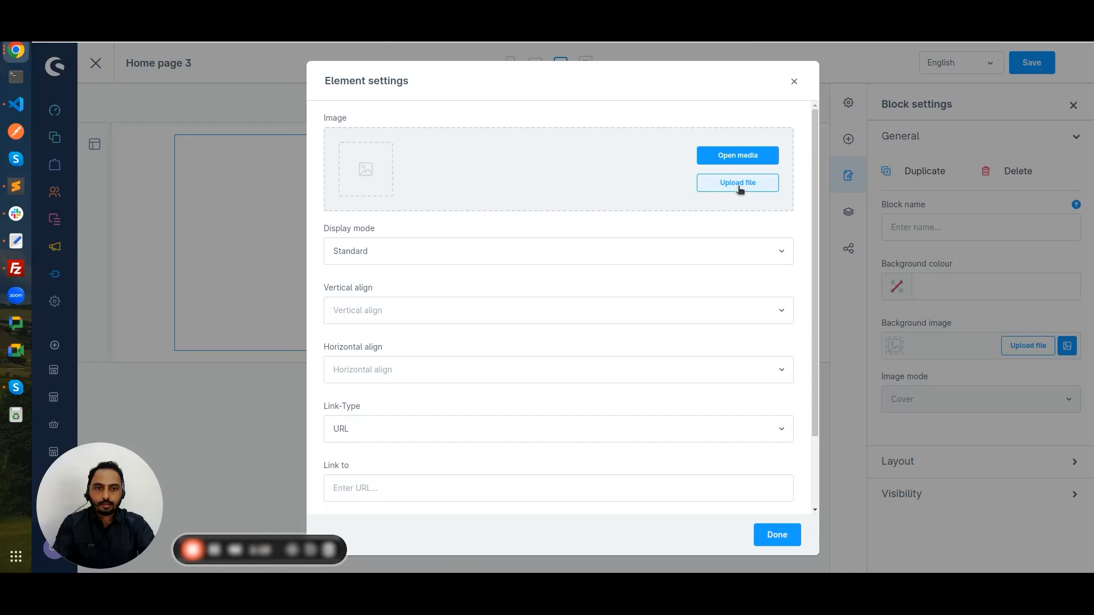
click(739, 190)
click(234, 272)
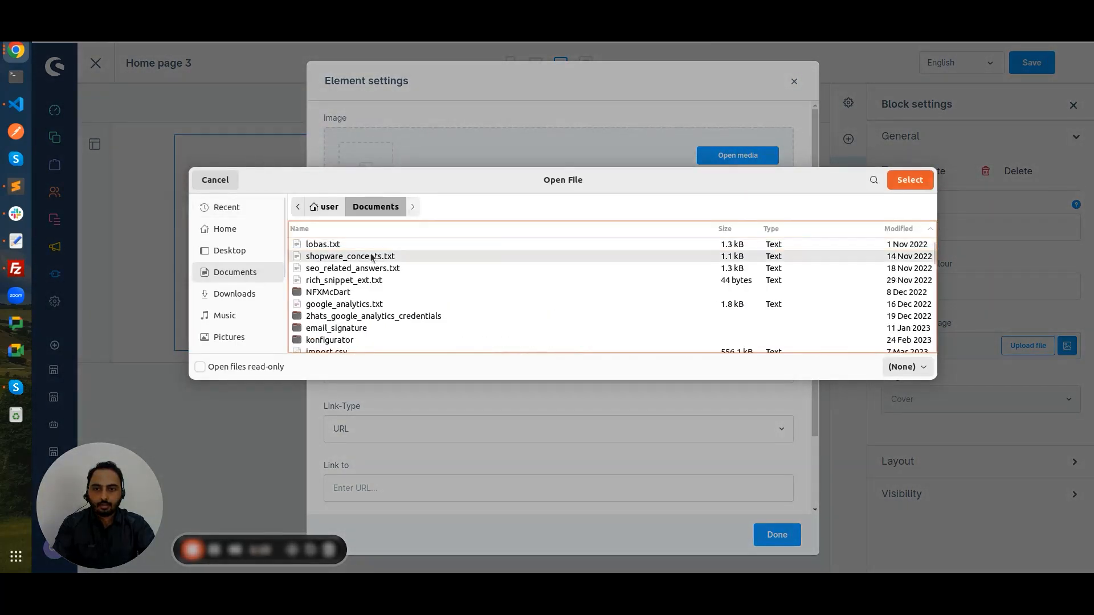
text(image)
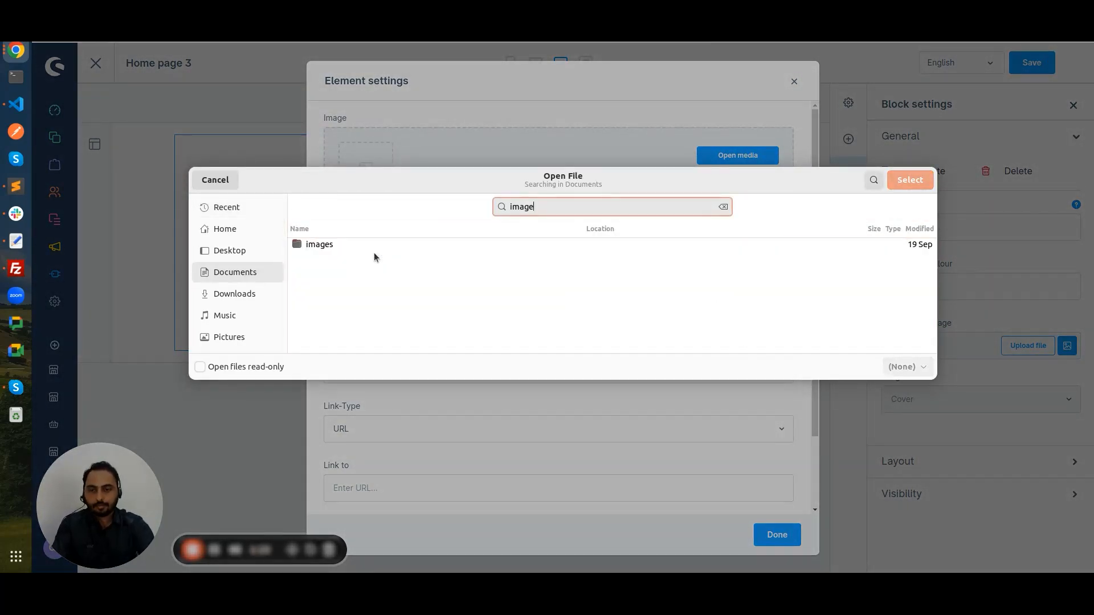
double_click(360, 249)
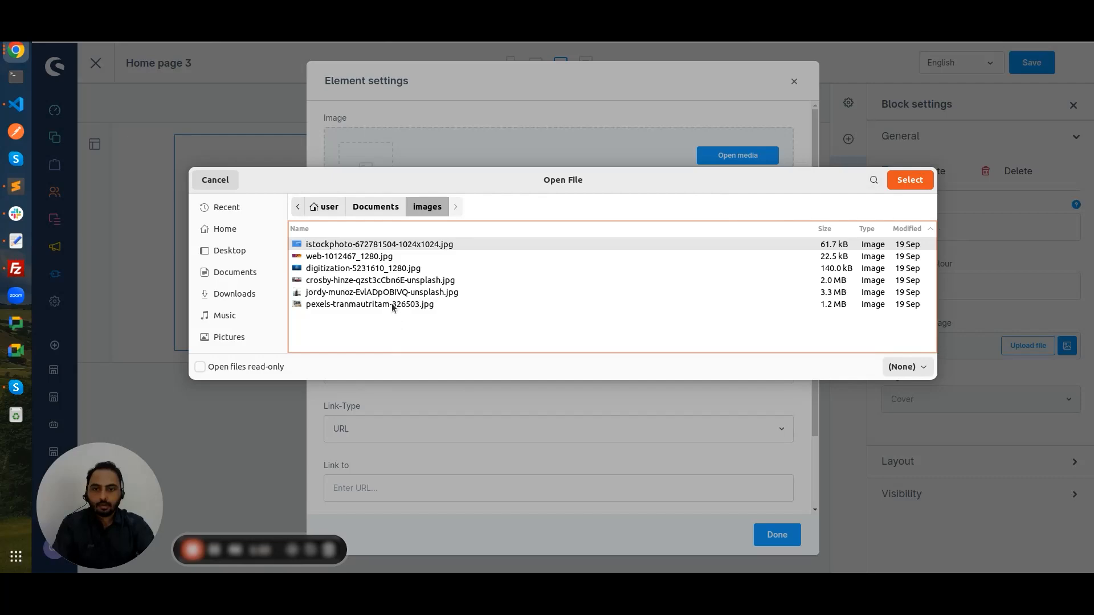
double_click(392, 303)
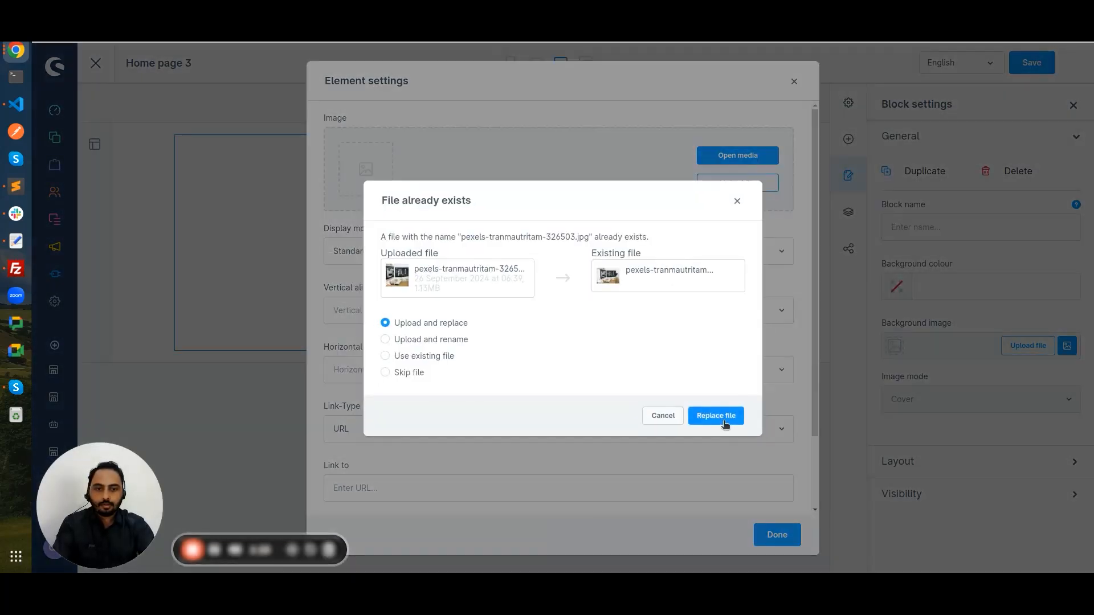
Step: Replace the existing file with the uploaded desk photo and finish the element settings
click(722, 420)
scroll(719, 422, down, 1)
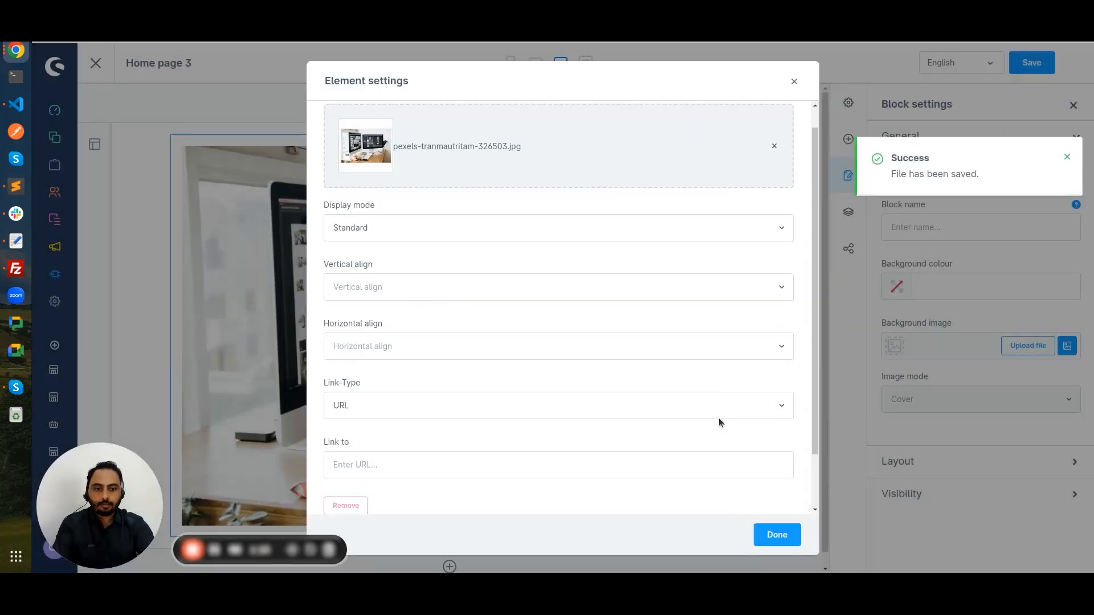
scroll(719, 418, down, 2)
click(784, 533)
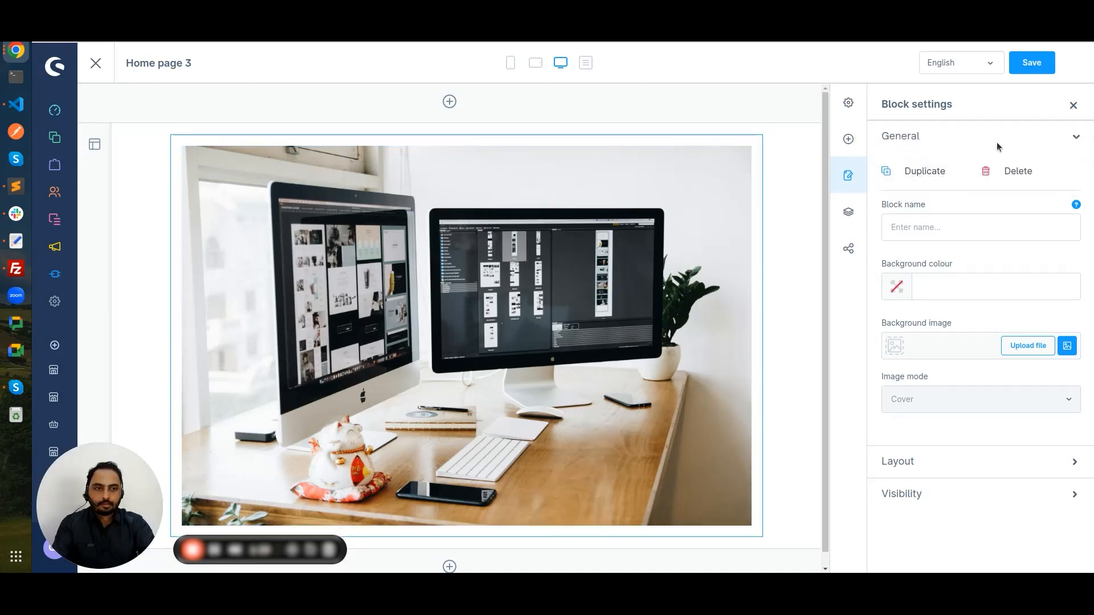
scroll(684, 205, down, 1)
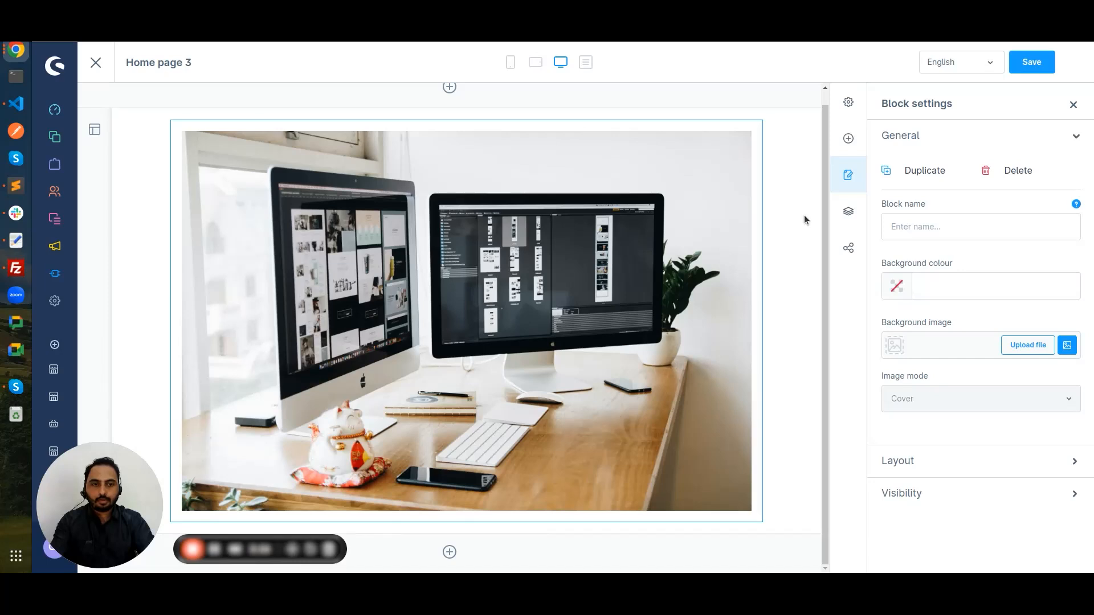
Step: Add a Text block from the Text category below the desk photo and select it
click(848, 140)
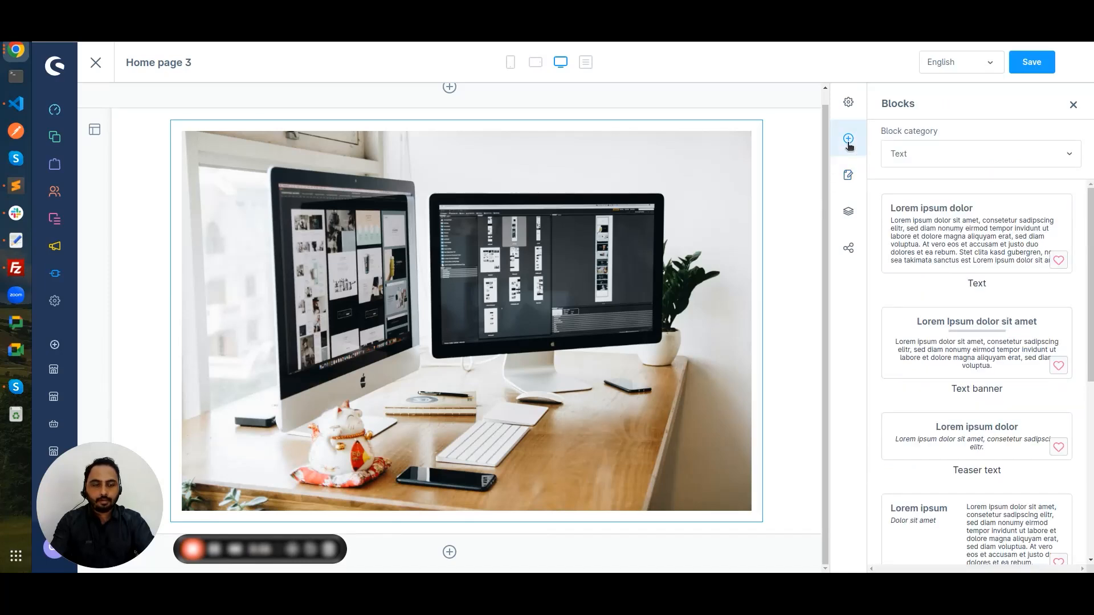
click(891, 159)
click(923, 186)
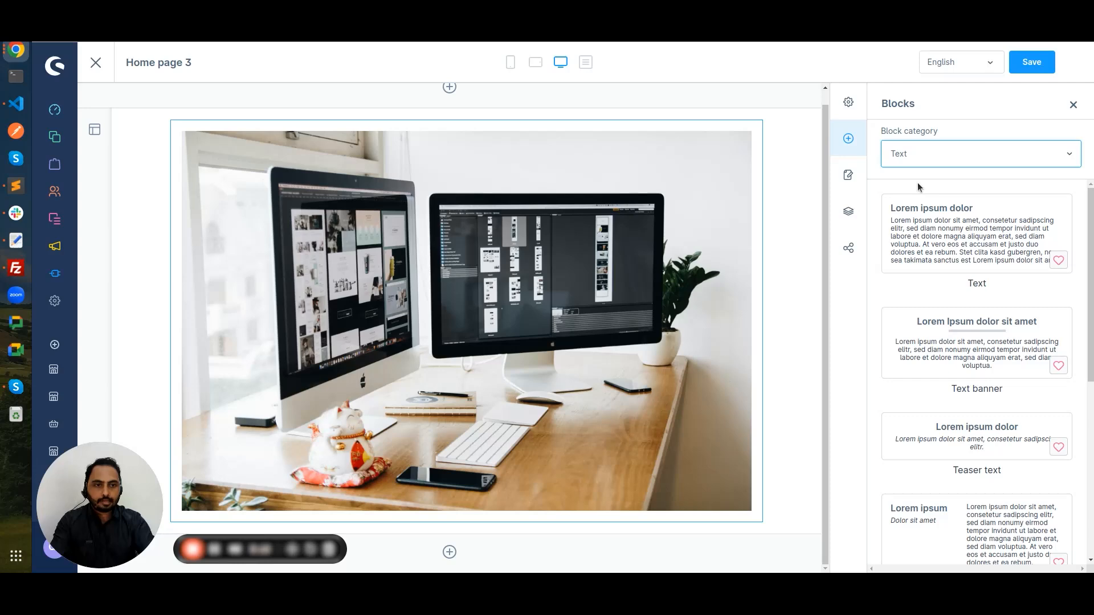
scroll(917, 183, down, 8)
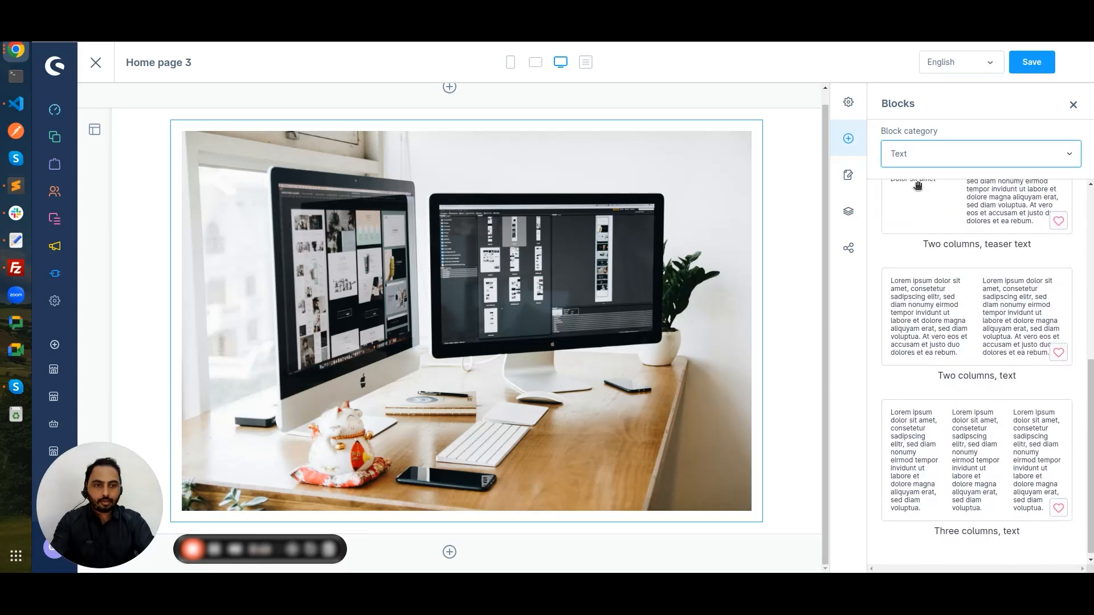
scroll(917, 184, up, 8)
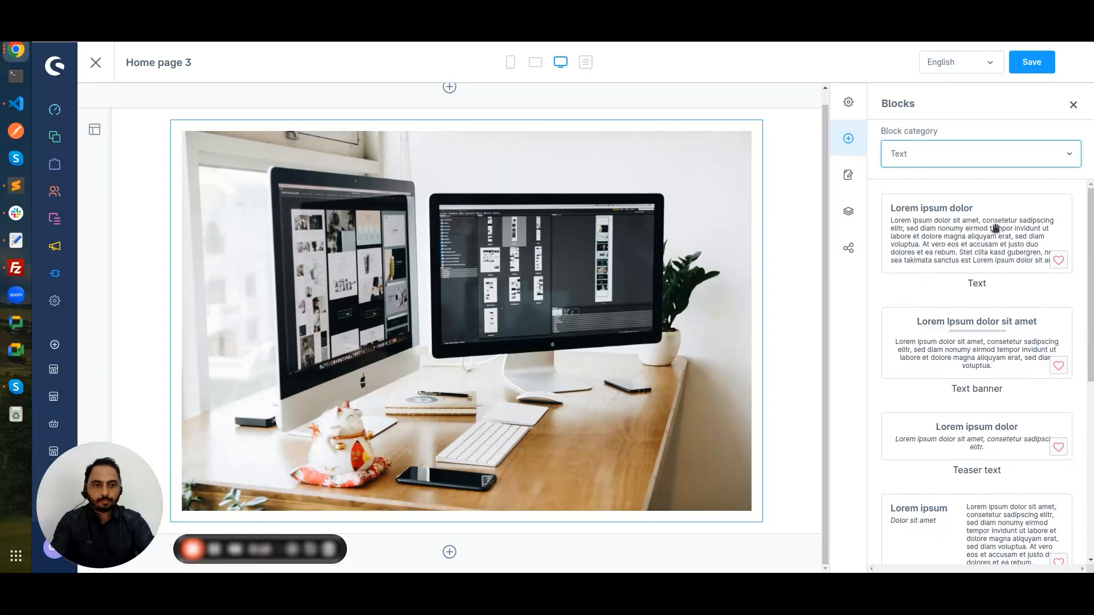
drag(995, 228, 598, 524)
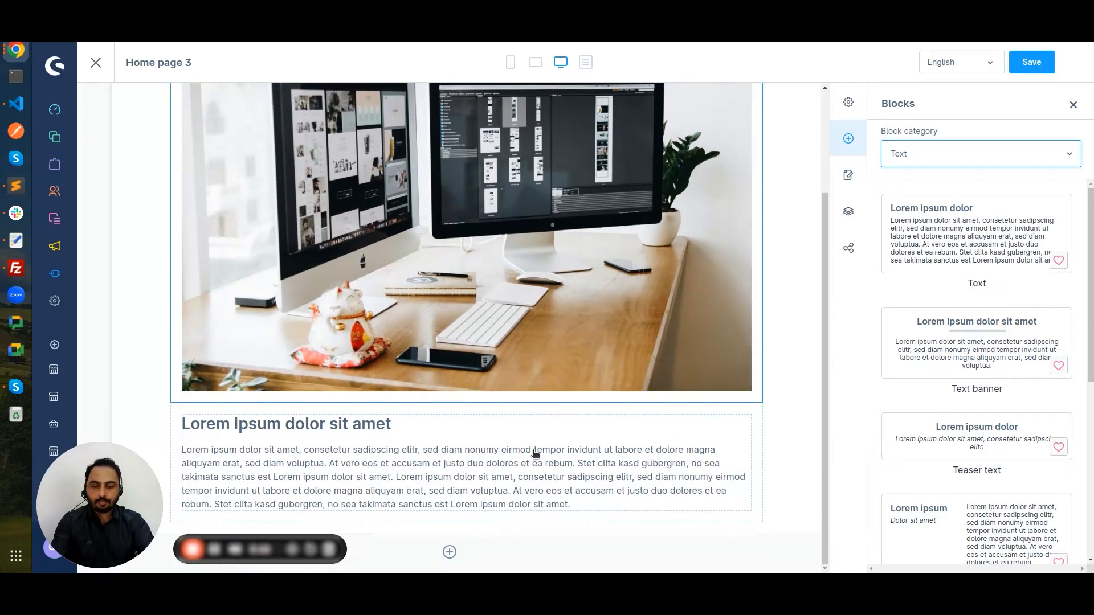
click(534, 451)
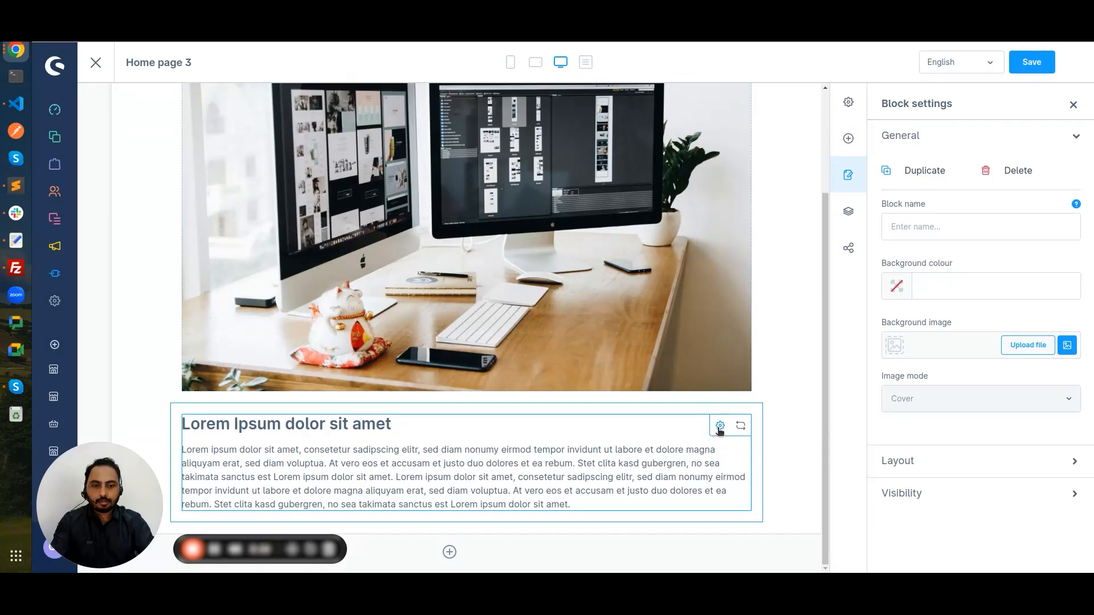
Step: Replace the text block's placeholder h2 heading with 'Heading 1' in HTML mode and confirm
click(720, 429)
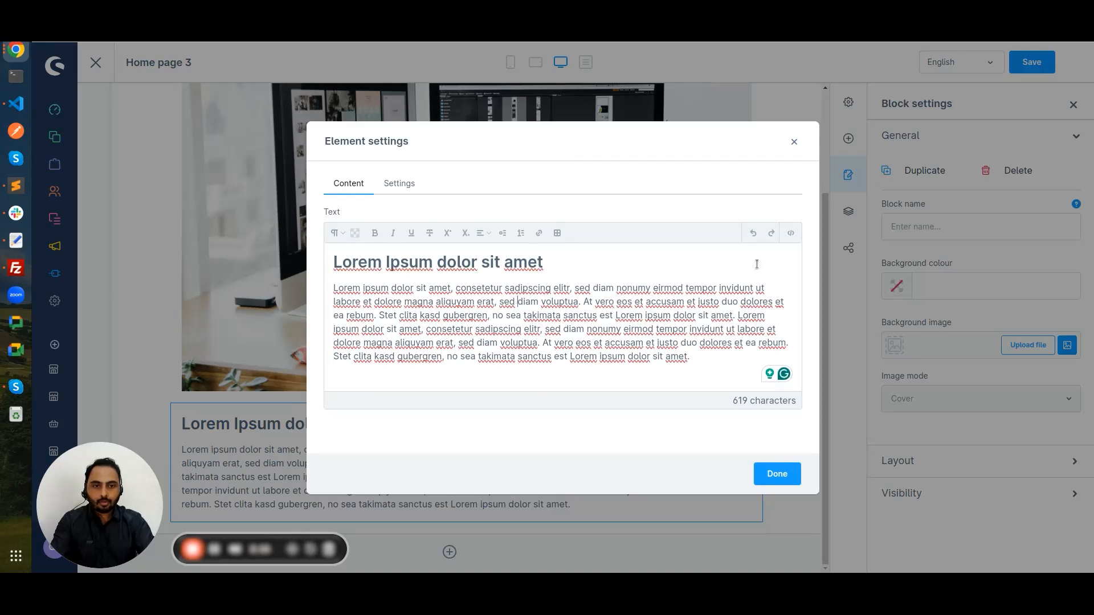
click(791, 233)
drag(363, 247, 452, 247)
text(Head)
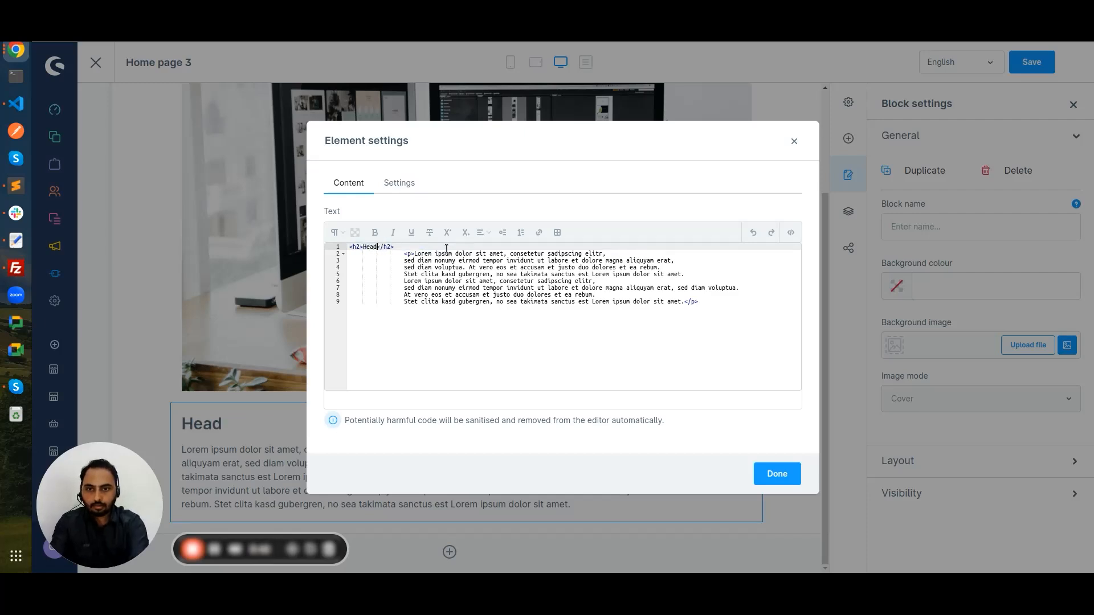
text(ing 1)
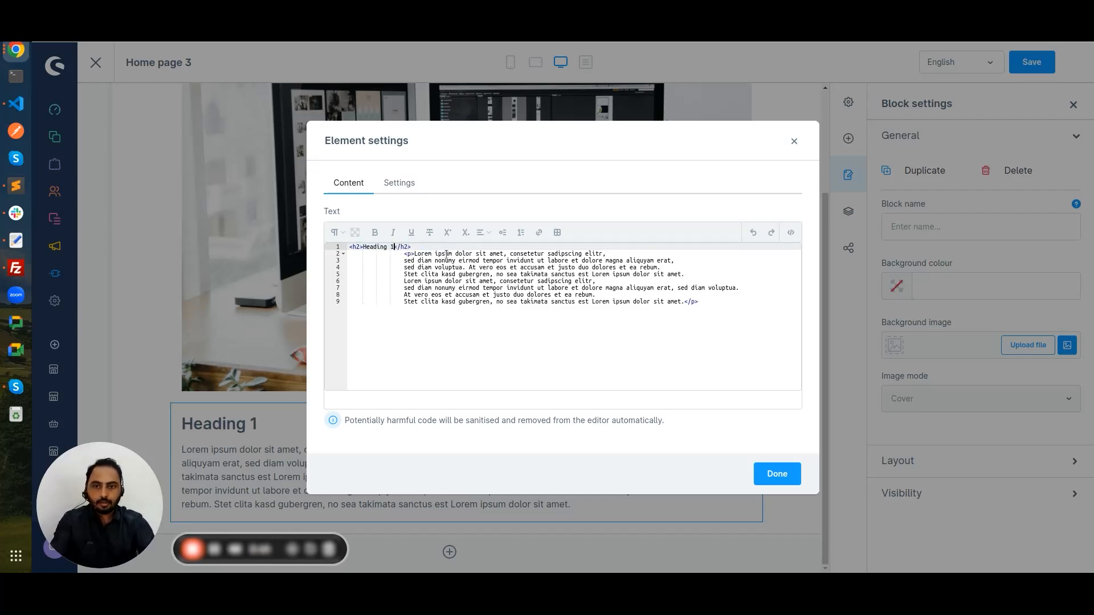
click(791, 232)
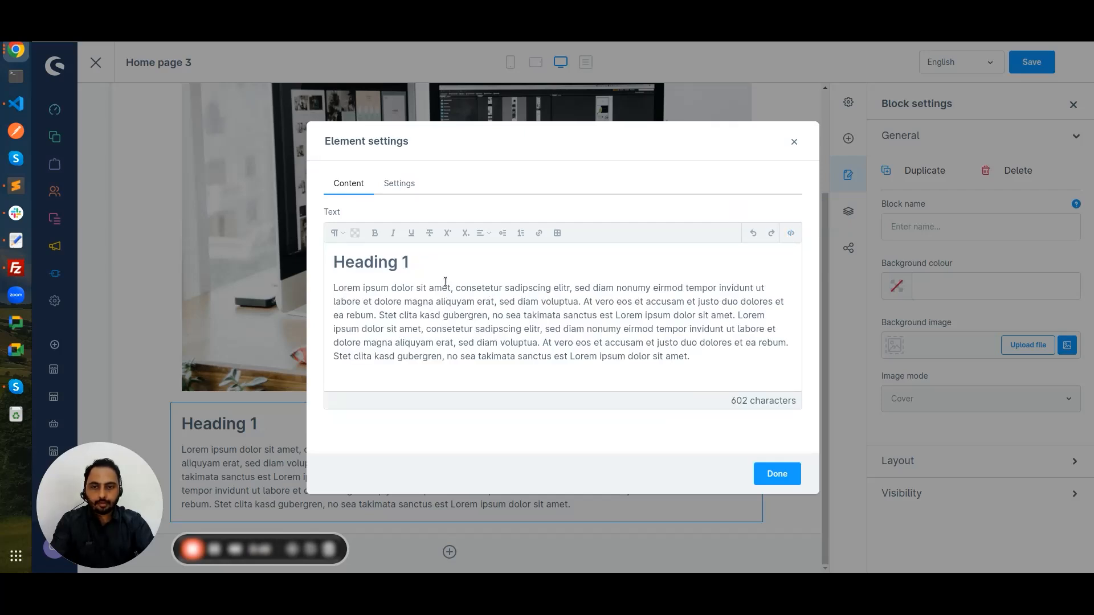
click(400, 182)
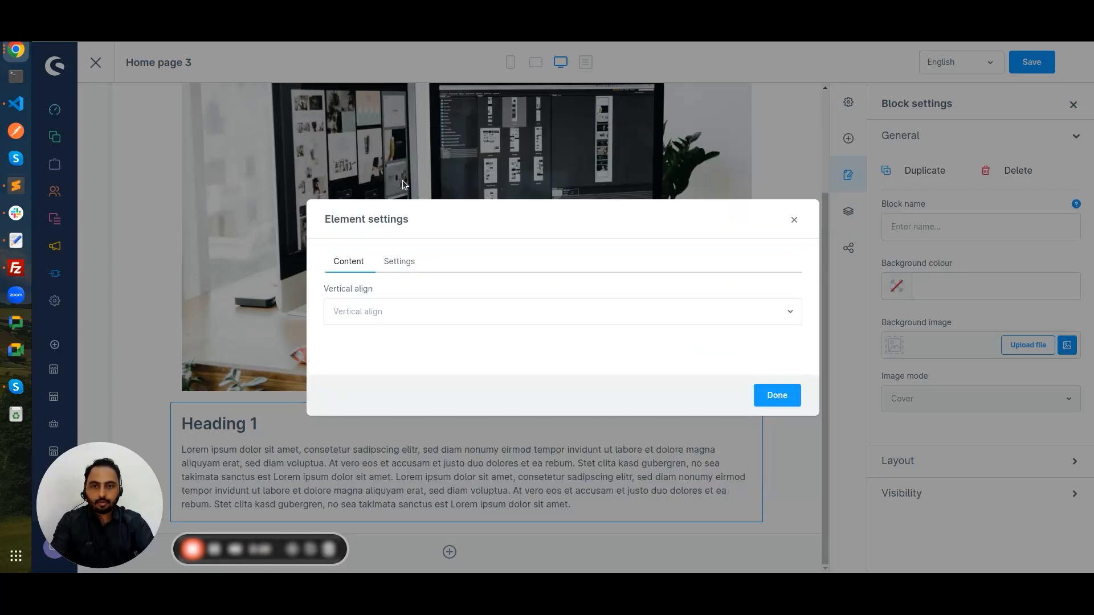
click(391, 311)
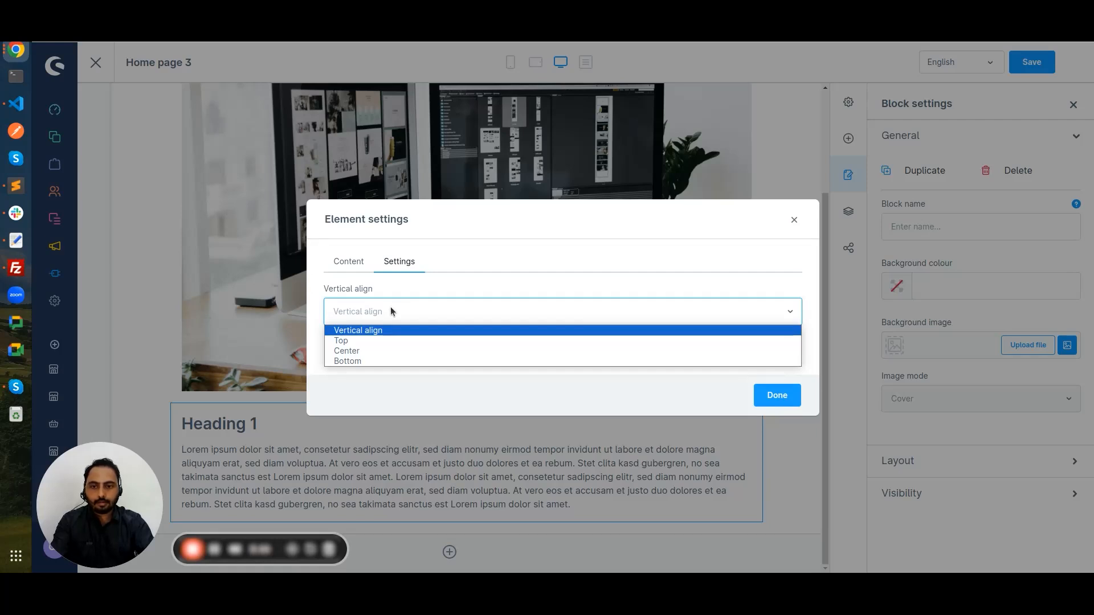
click(347, 264)
click(348, 263)
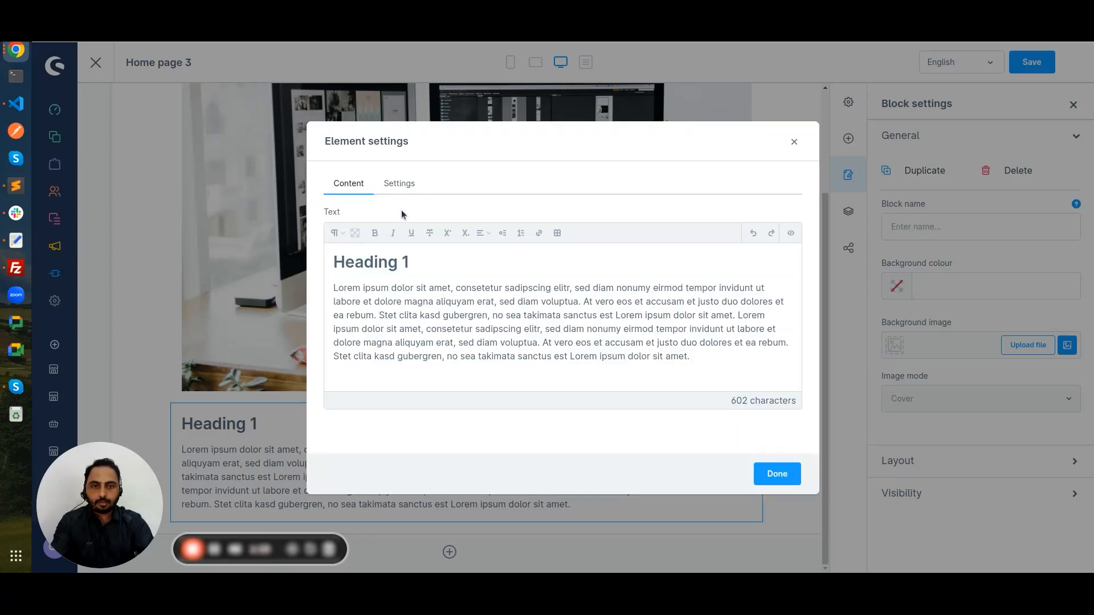
click(777, 475)
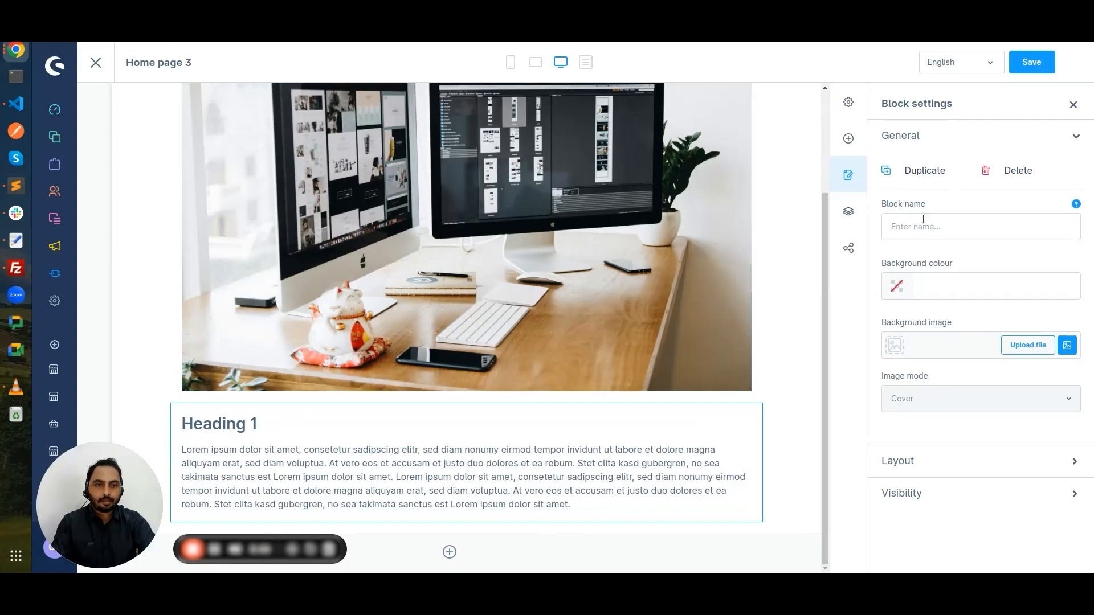
Step: Add the 'Three columns, boxed images & text' block from Text & images below the Heading 1 text
click(848, 140)
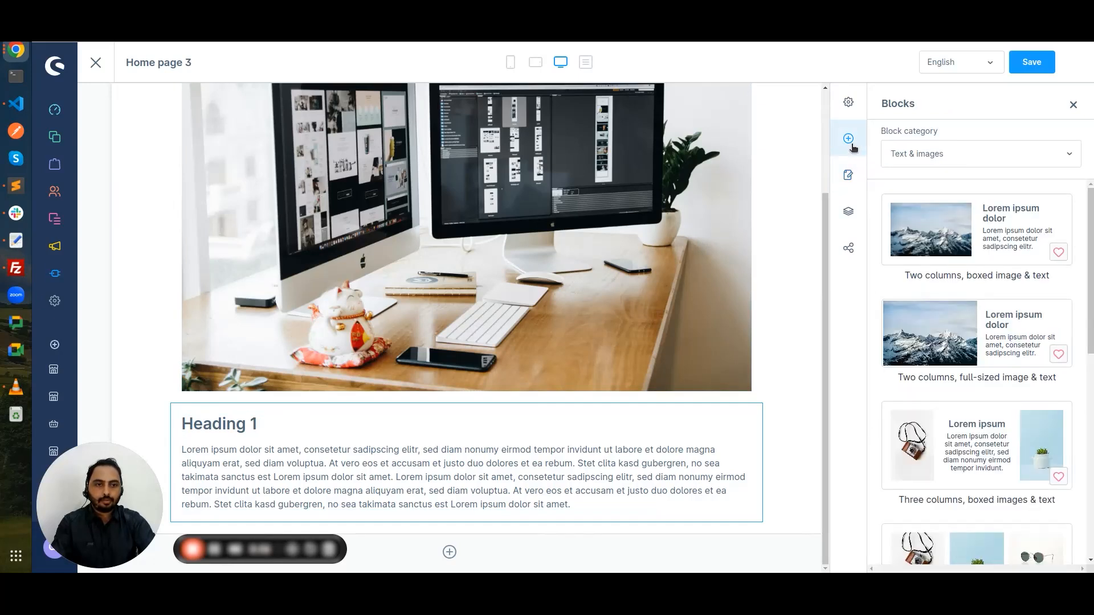
click(900, 157)
click(900, 157)
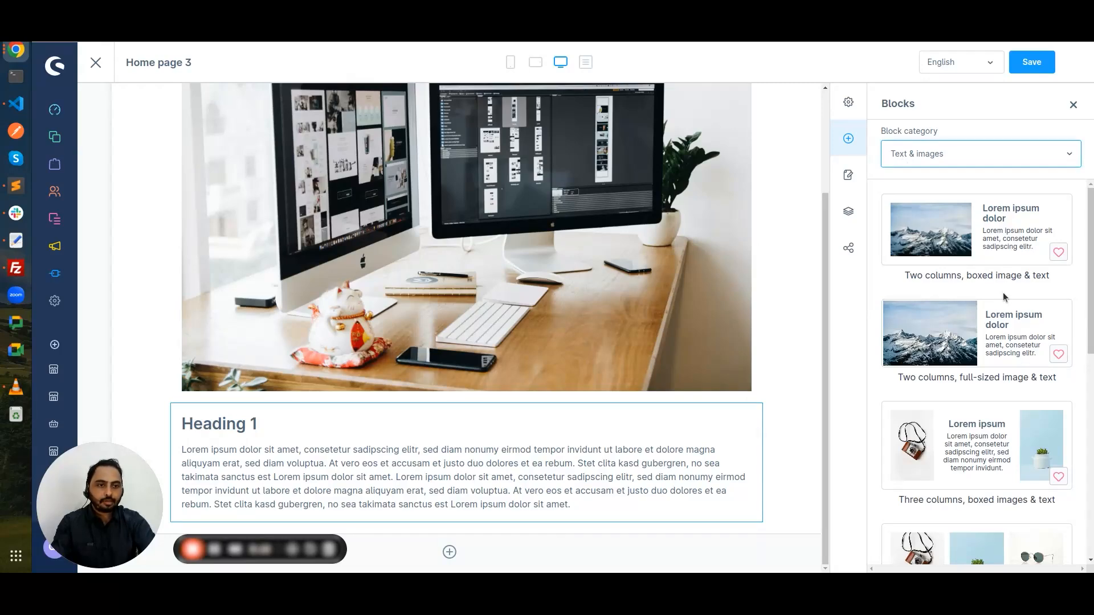
scroll(1003, 297, down, 5)
scroll(1002, 296, up, 5)
scroll(1004, 297, down, 2)
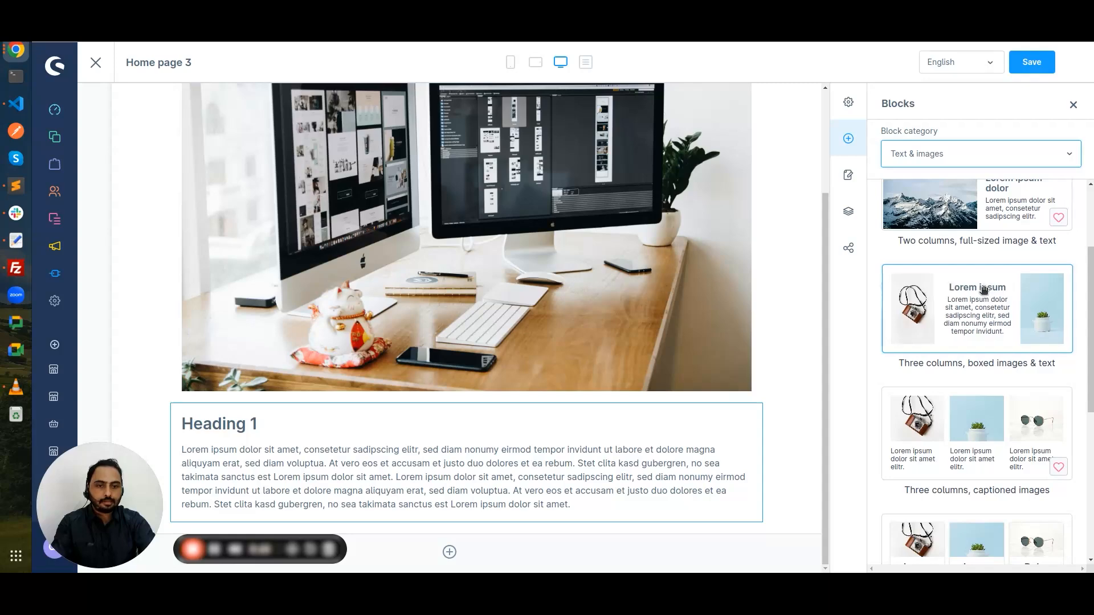
drag(984, 288, 632, 516)
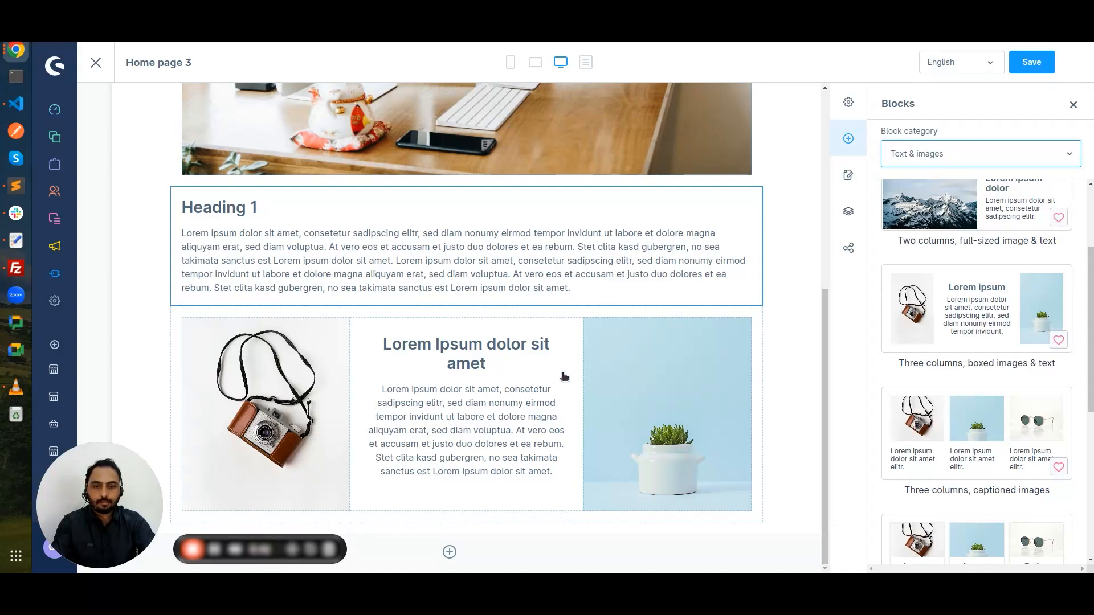
click(326, 377)
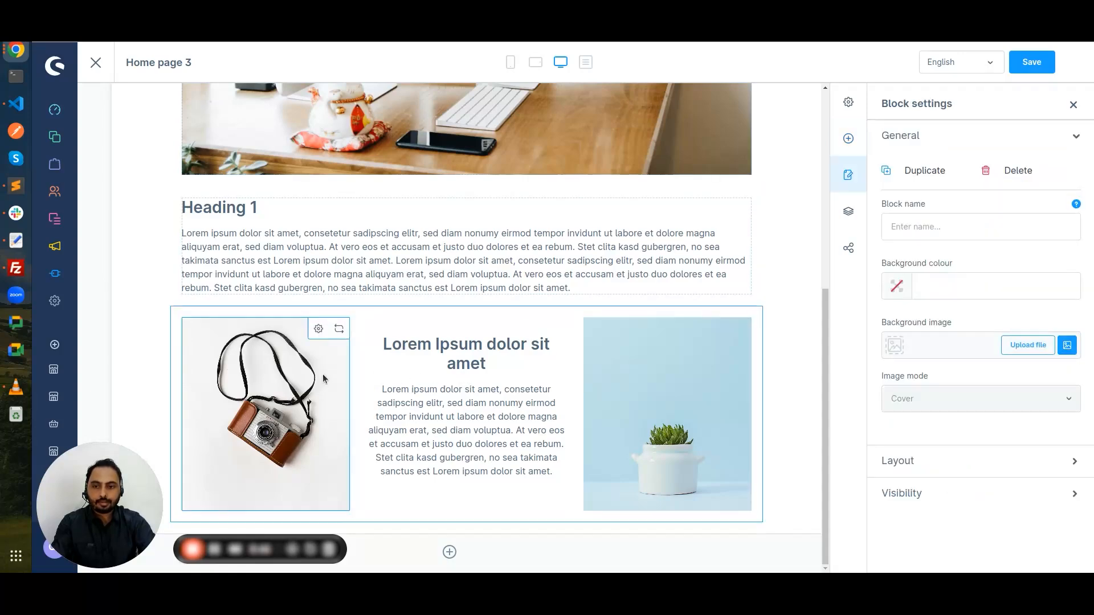
click(318, 330)
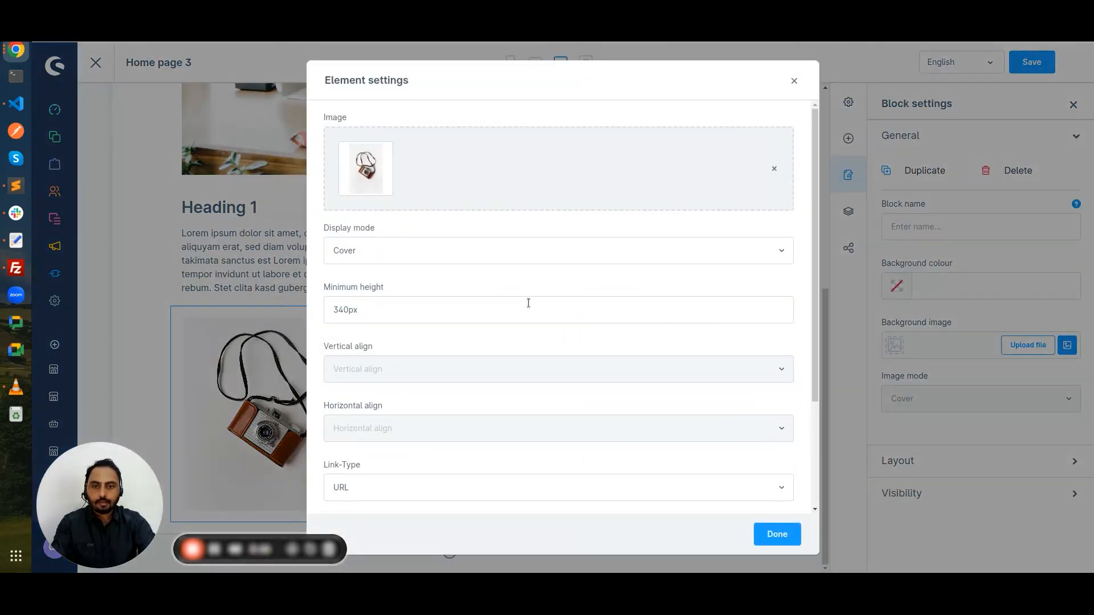
click(775, 169)
click(726, 185)
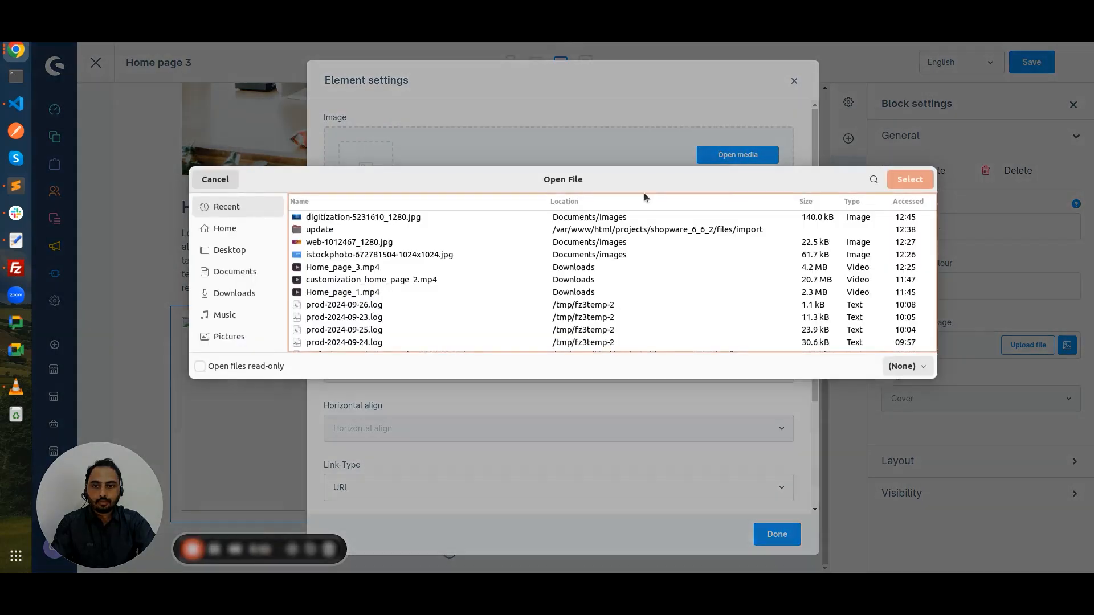
click(239, 270)
click(254, 256)
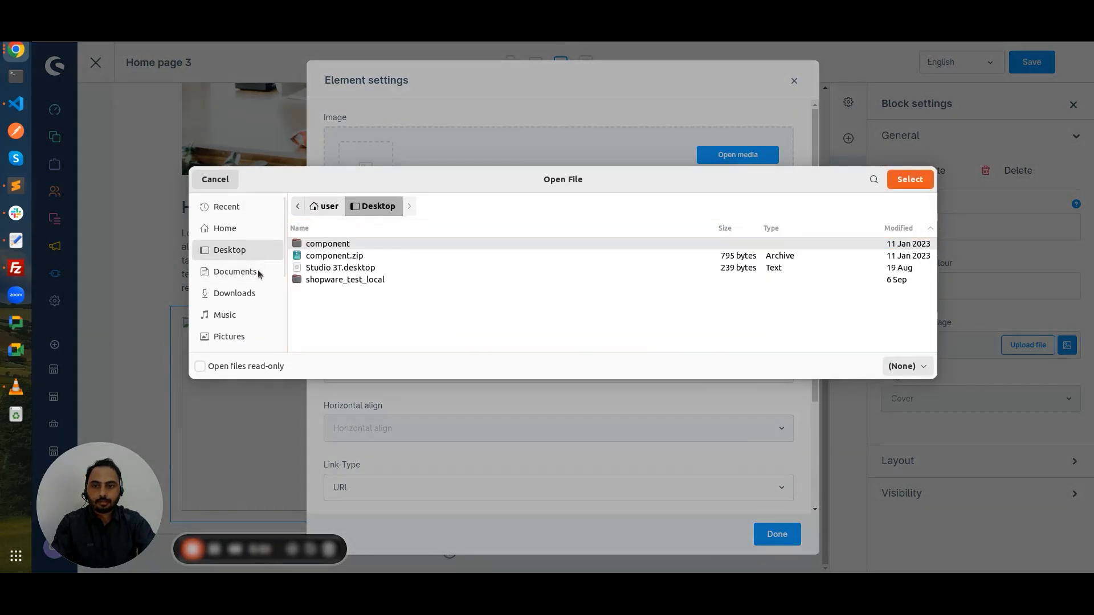
click(245, 273)
text(ima)
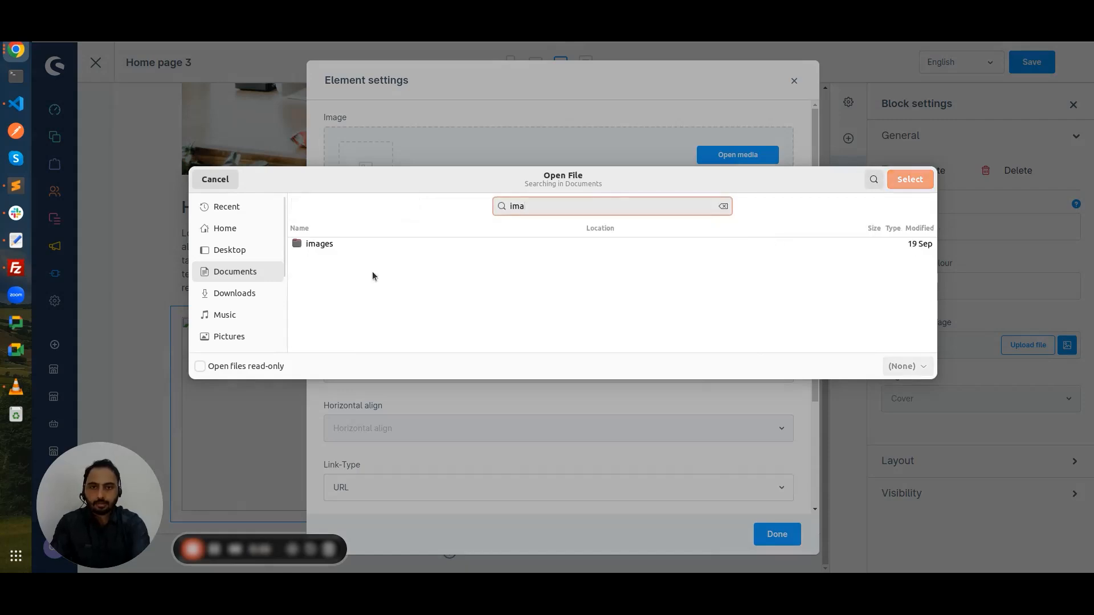
double_click(340, 245)
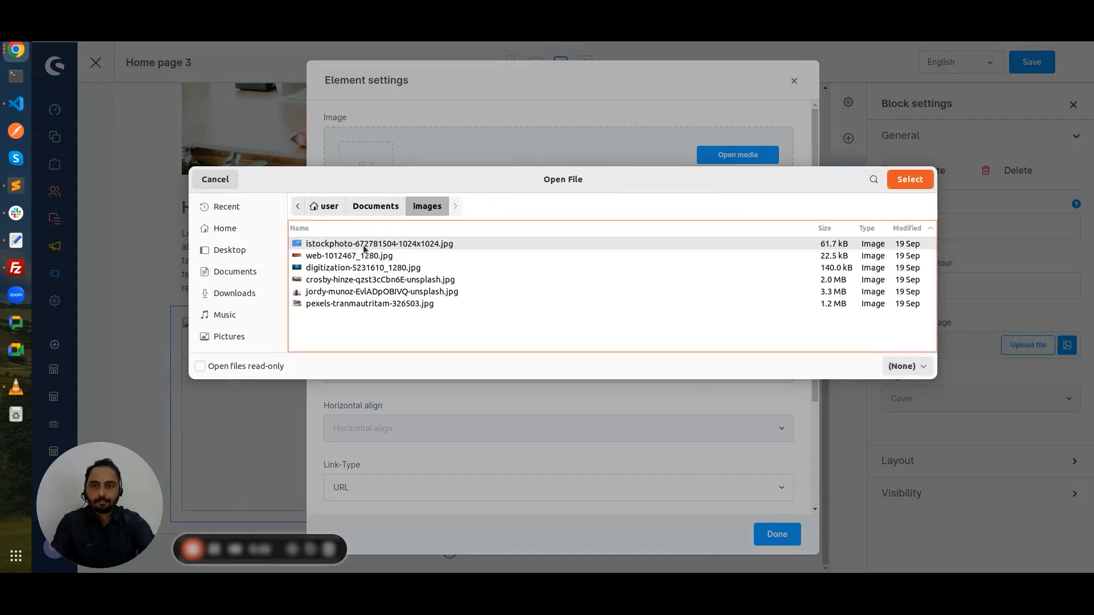
double_click(364, 245)
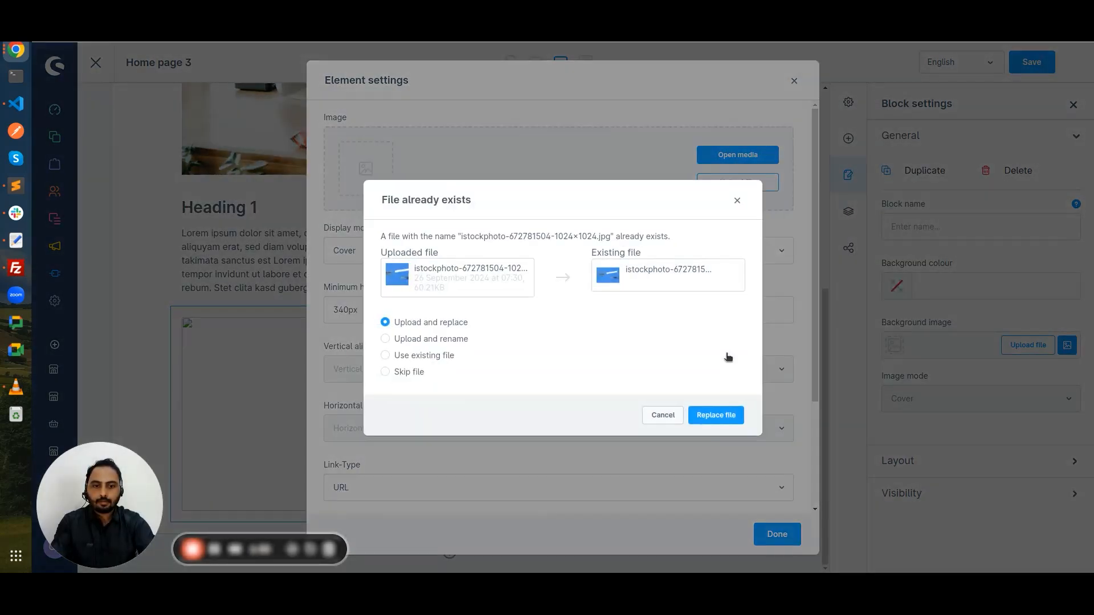
click(716, 415)
click(777, 533)
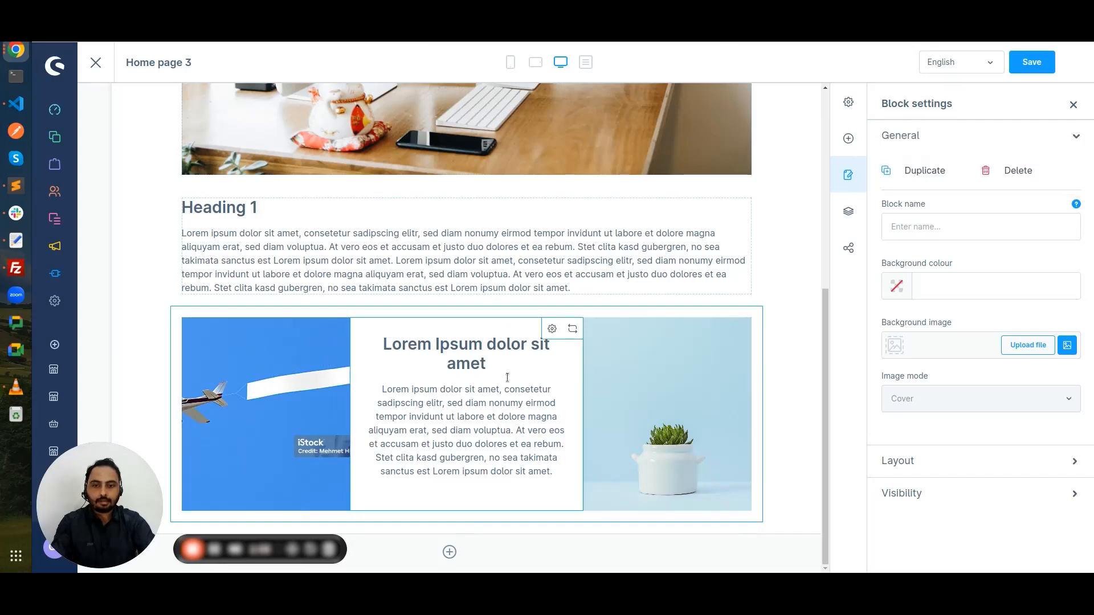
Step: Change the middle column's placeholder h2 to 'Heading 2' in HTML source and confirm
click(551, 329)
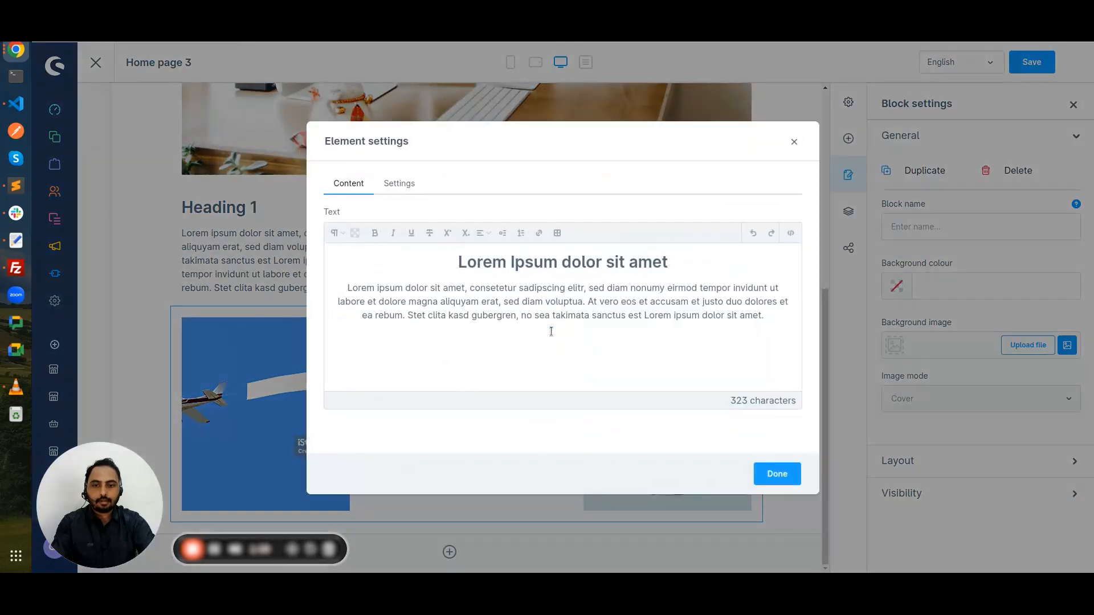
click(791, 235)
drag(458, 247, 539, 248)
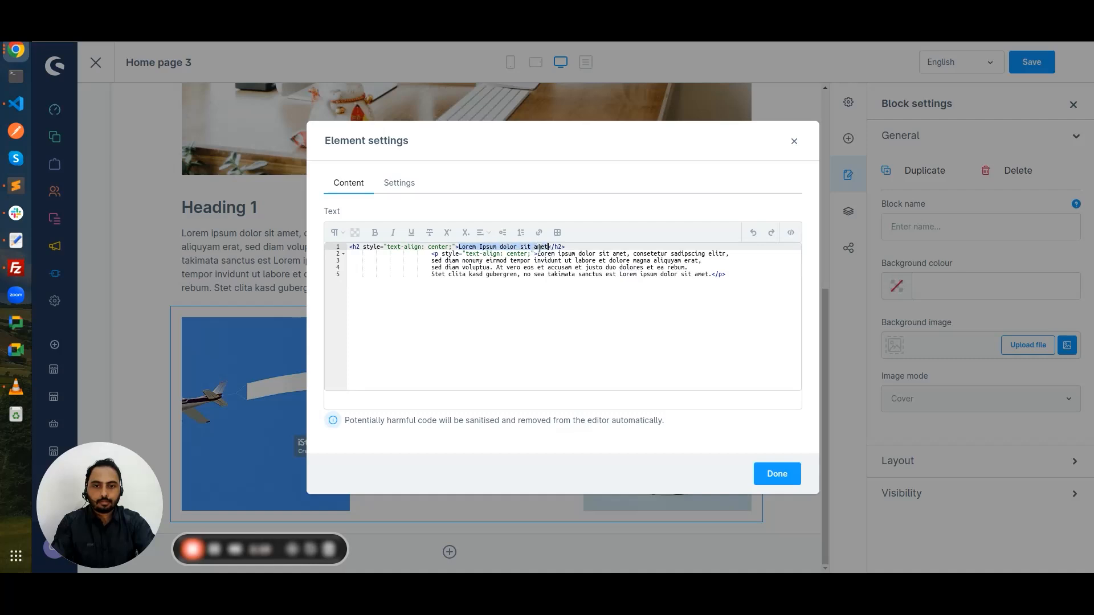
text(Heading )
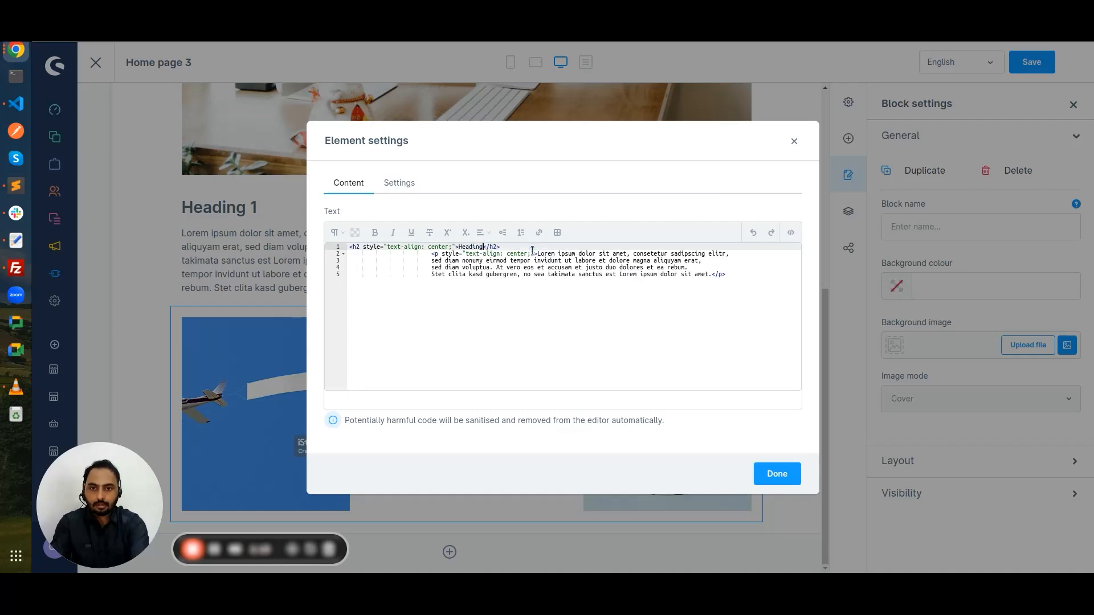
text(2)
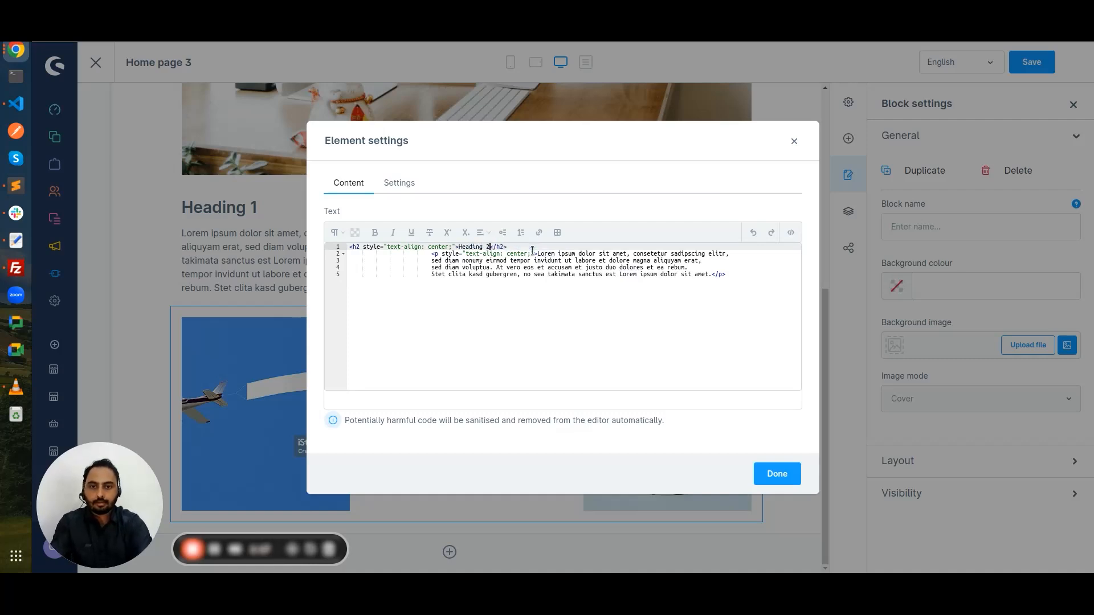
click(789, 233)
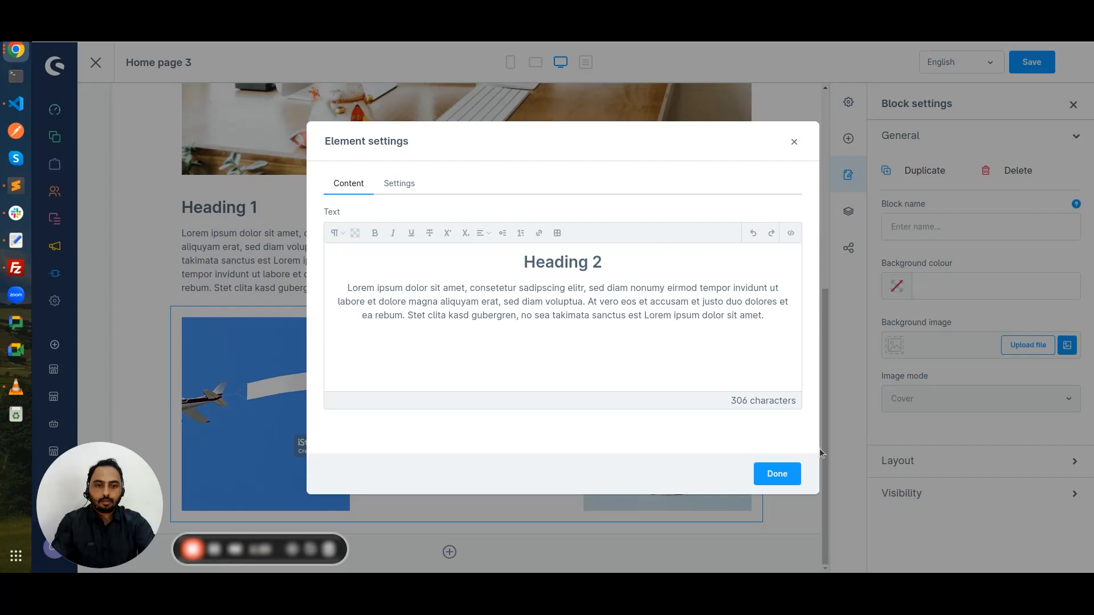
click(788, 474)
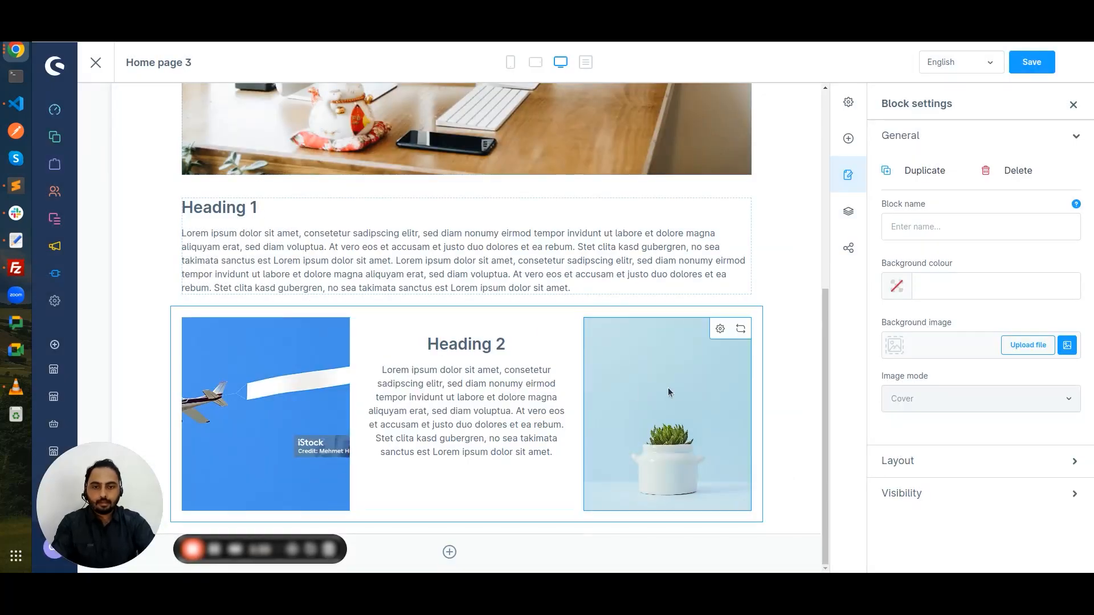
Step: Swap the plant photo for digitization-5231610_1280.jpg from Documents > images, replacing the existing file
click(720, 330)
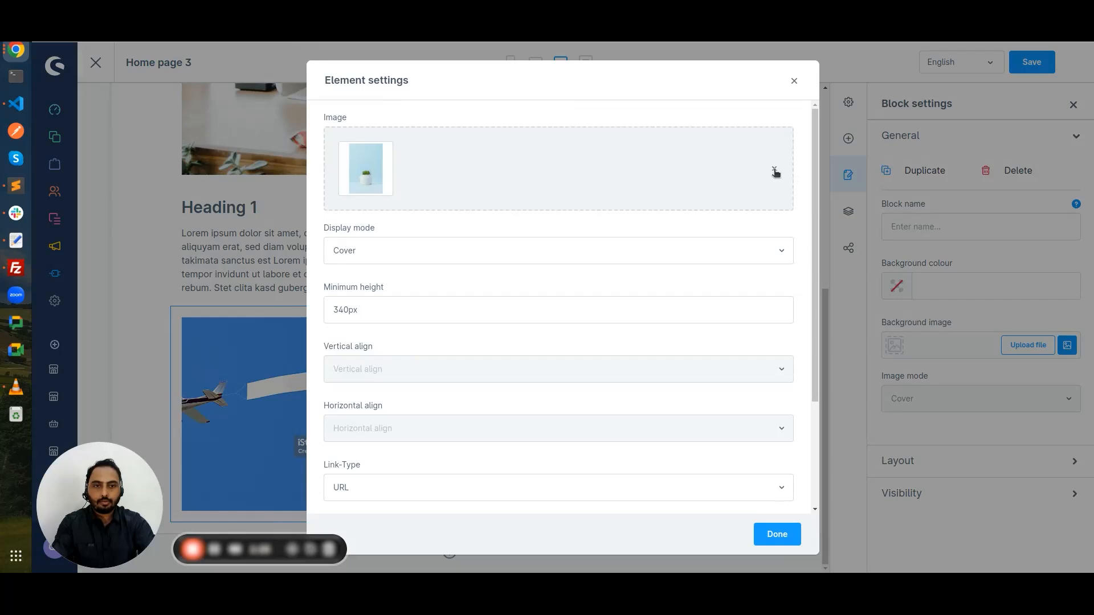
click(774, 169)
click(743, 183)
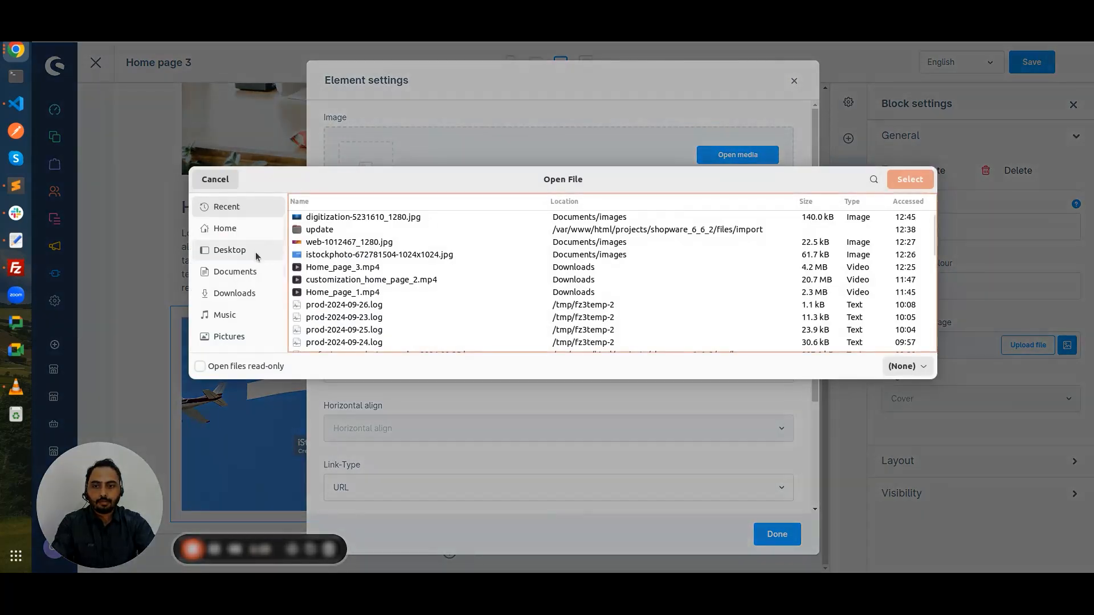
click(251, 253)
click(253, 275)
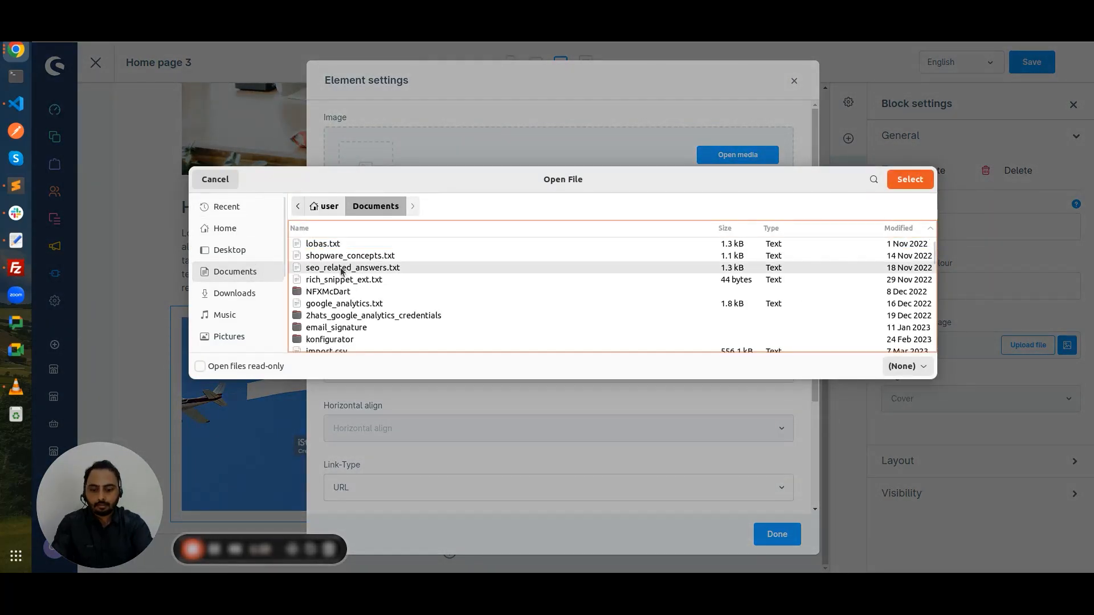
text(do)
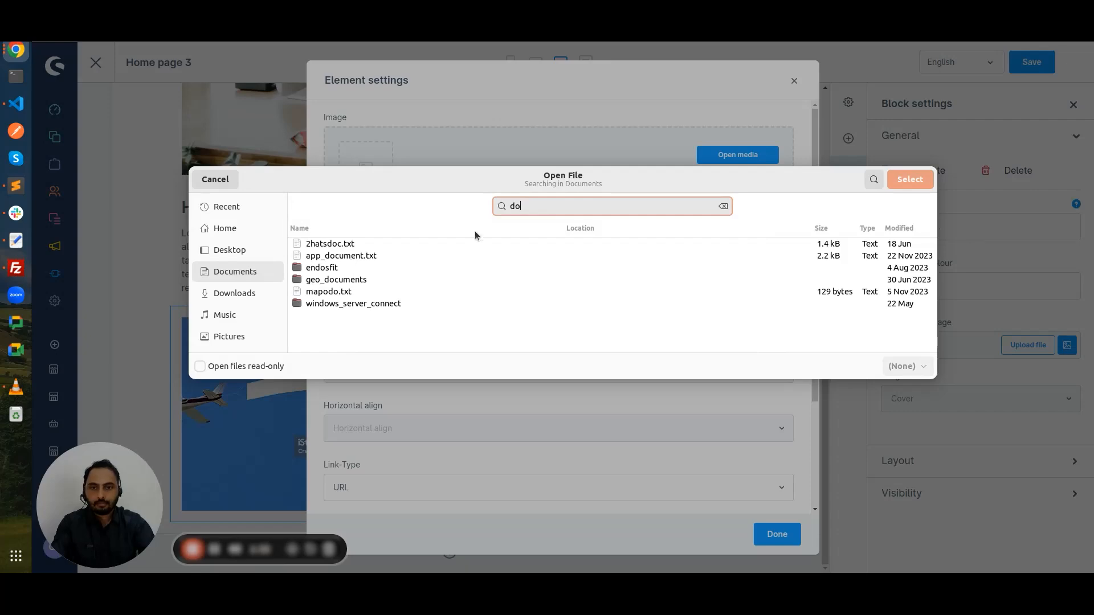
double_click(530, 206)
text(ima)
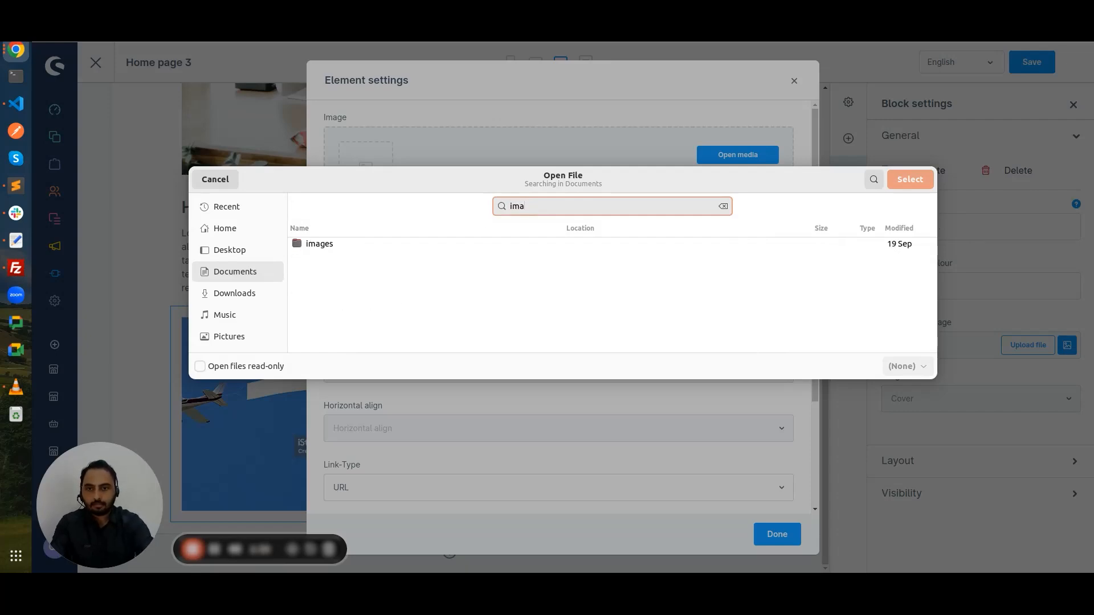
double_click(409, 249)
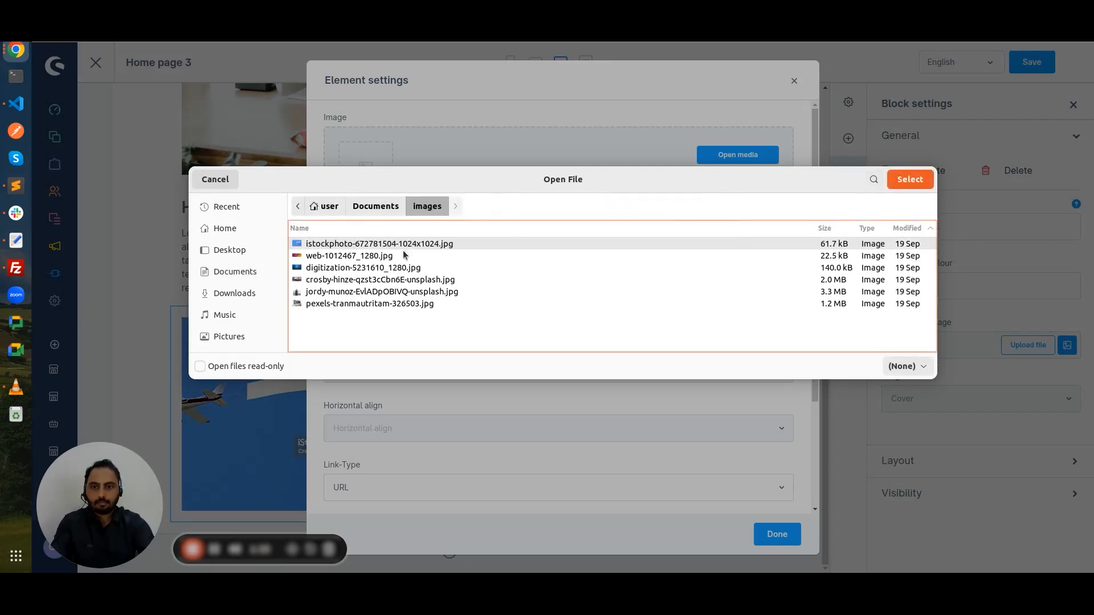
double_click(377, 271)
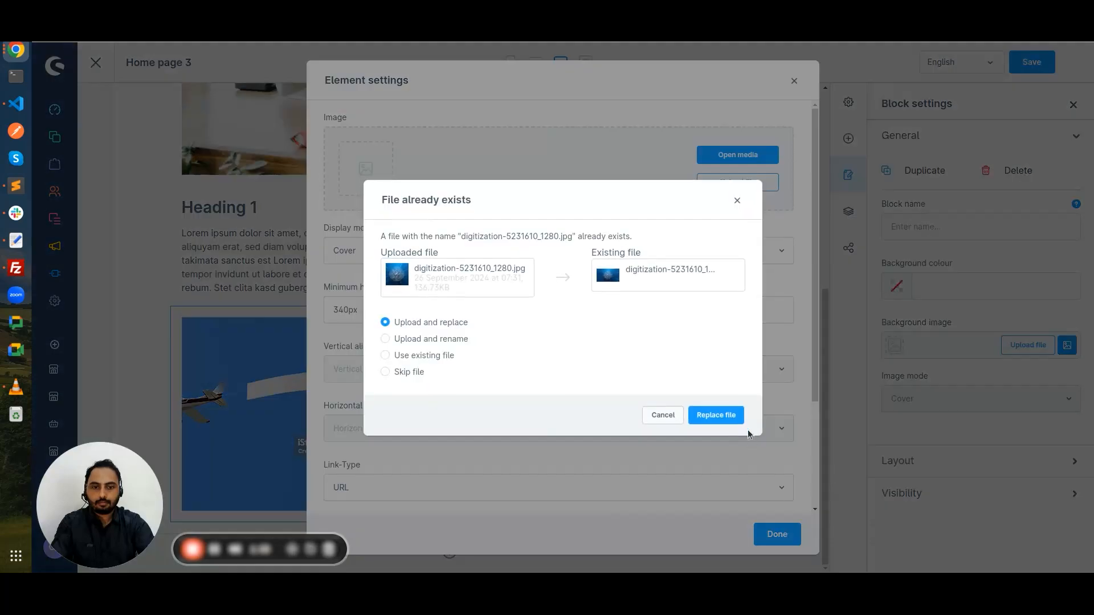
click(734, 416)
click(777, 534)
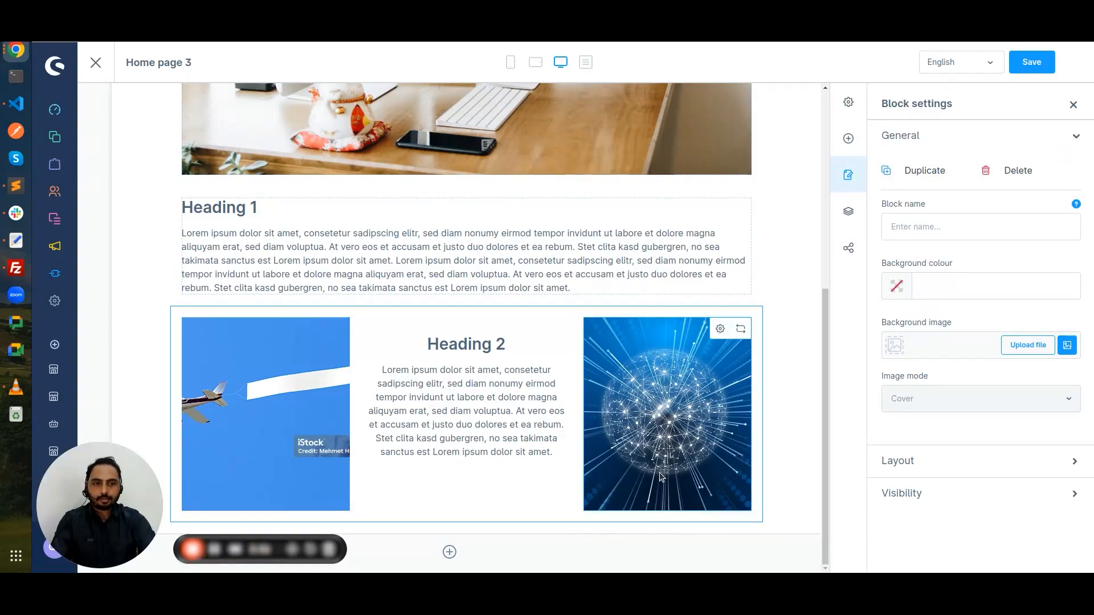
Step: Drop a Commerce 'Three columns, product boxes' block below the Heading 2 block and select it
click(854, 143)
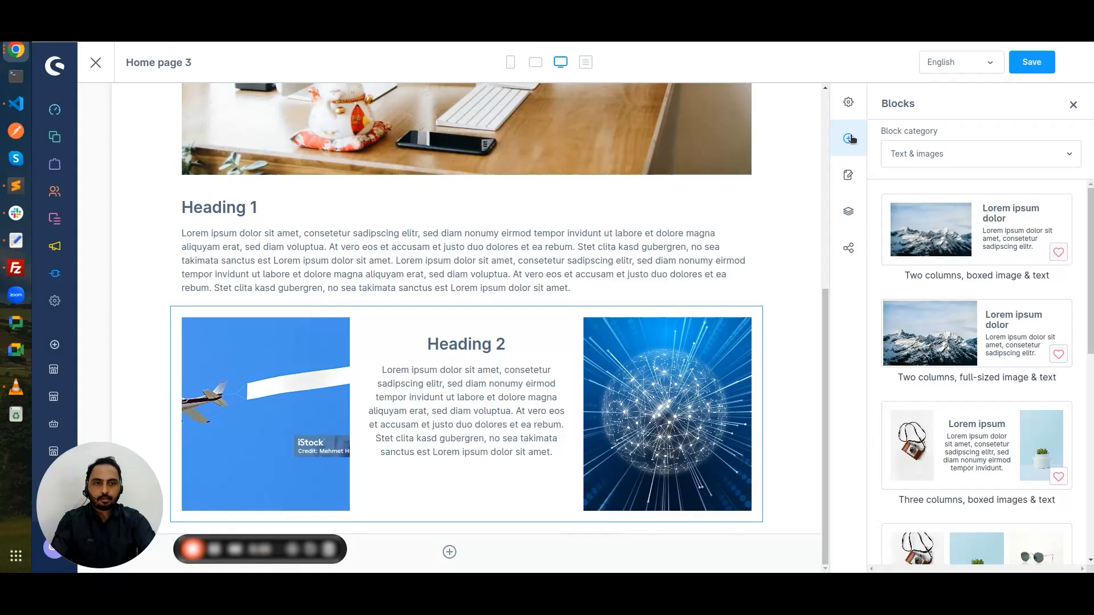
click(915, 154)
click(899, 226)
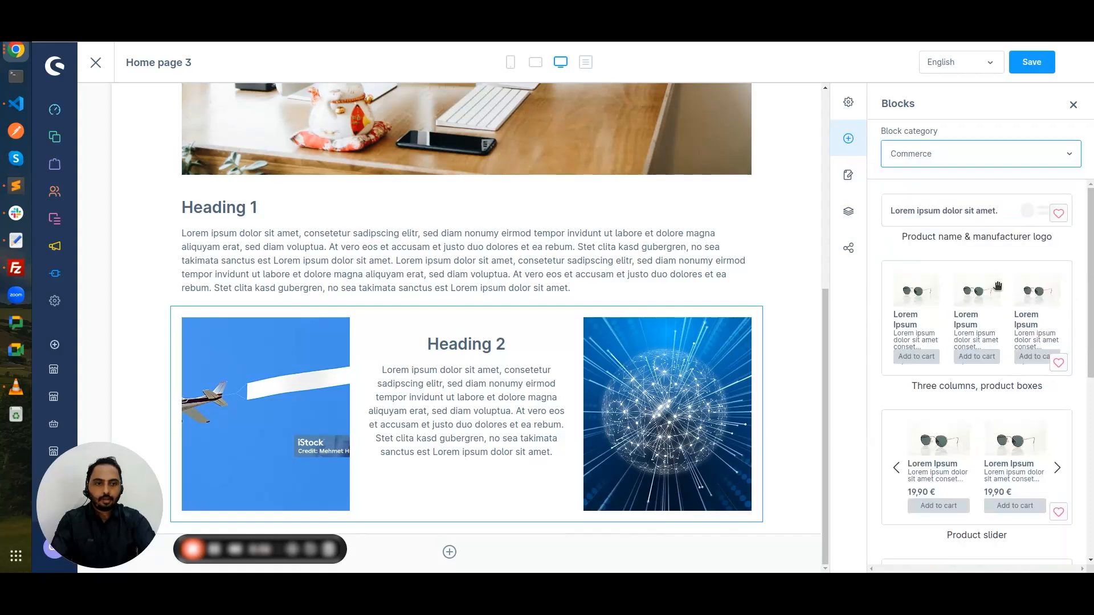
scroll(997, 286, down, 5)
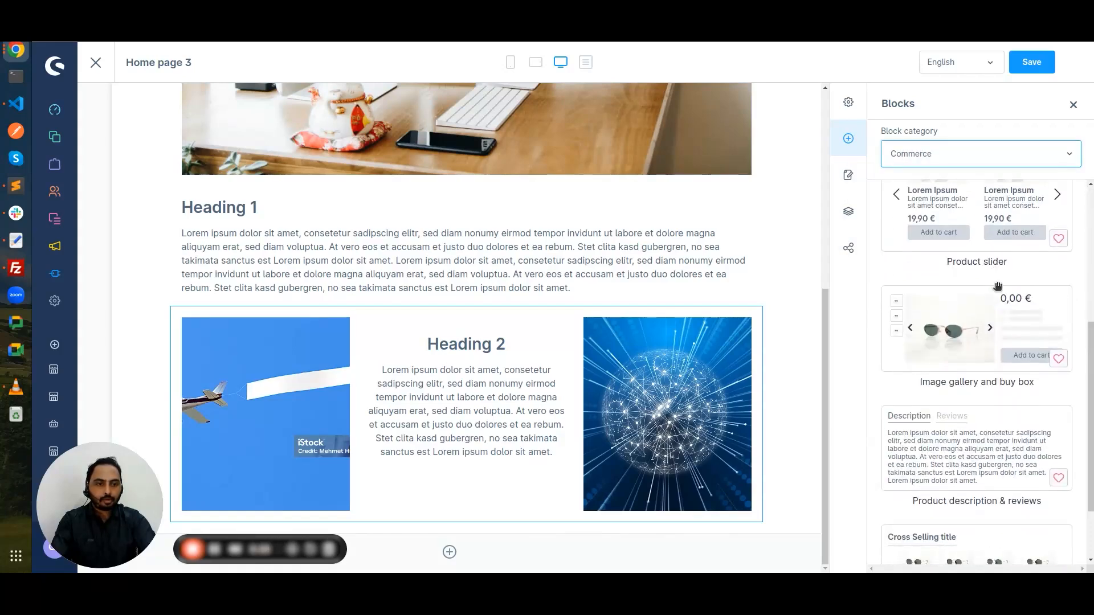
scroll(998, 286, up, 5)
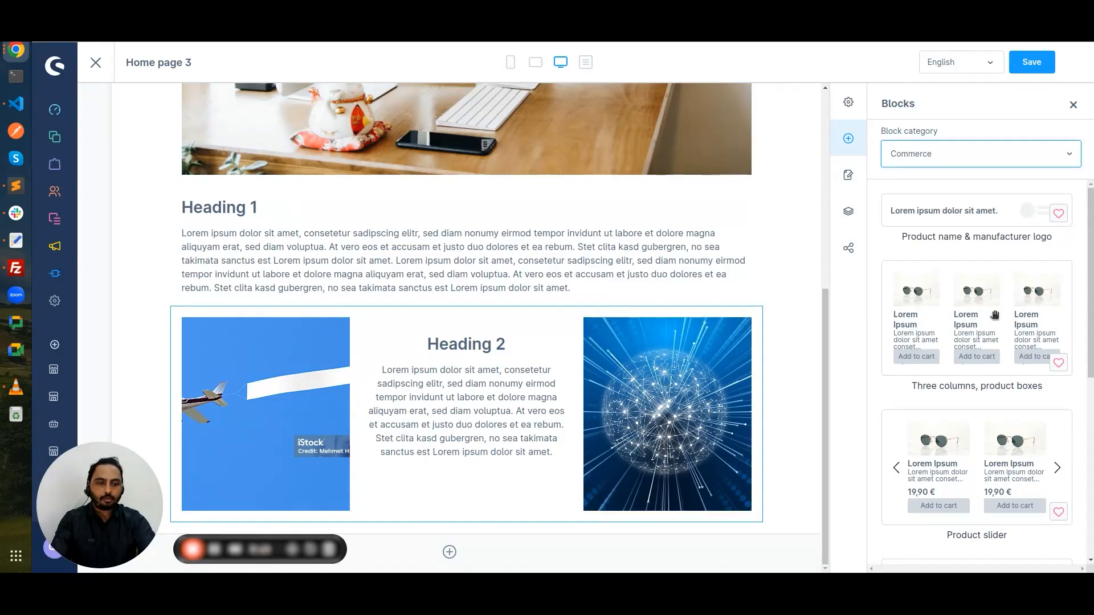
drag(1006, 287, 674, 524)
scroll(651, 447, down, 5)
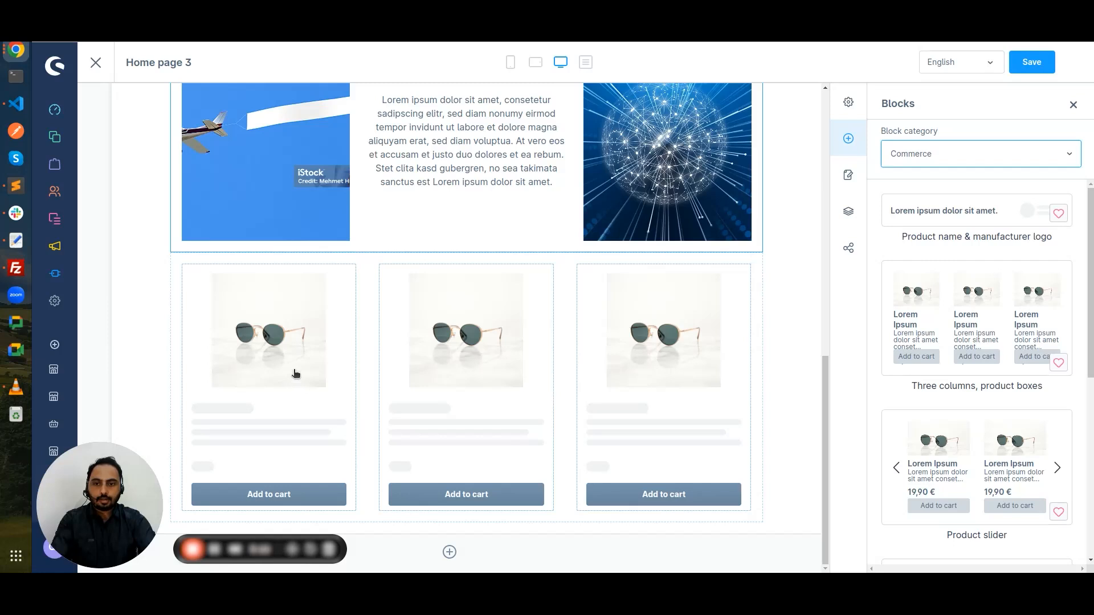
click(678, 331)
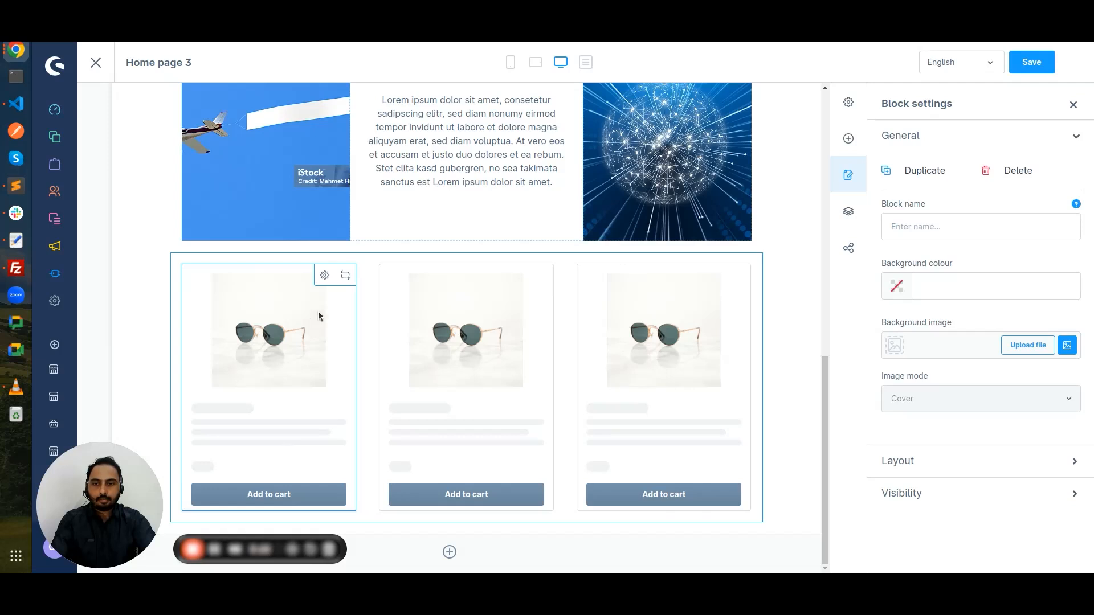
Step: Set the first product box to the Variant product in Blue/M
click(325, 275)
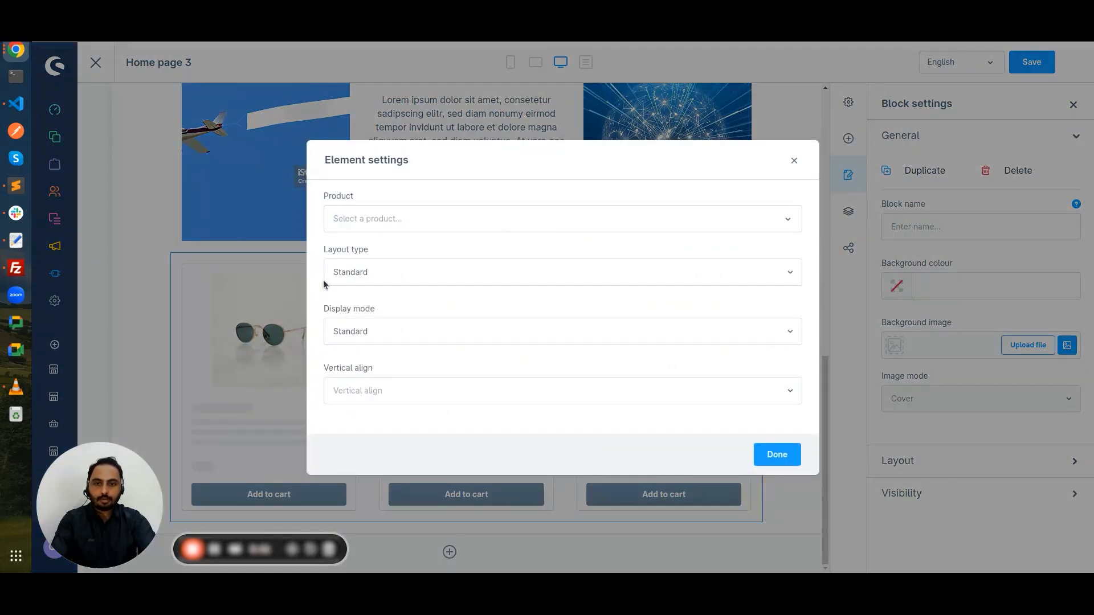
click(396, 228)
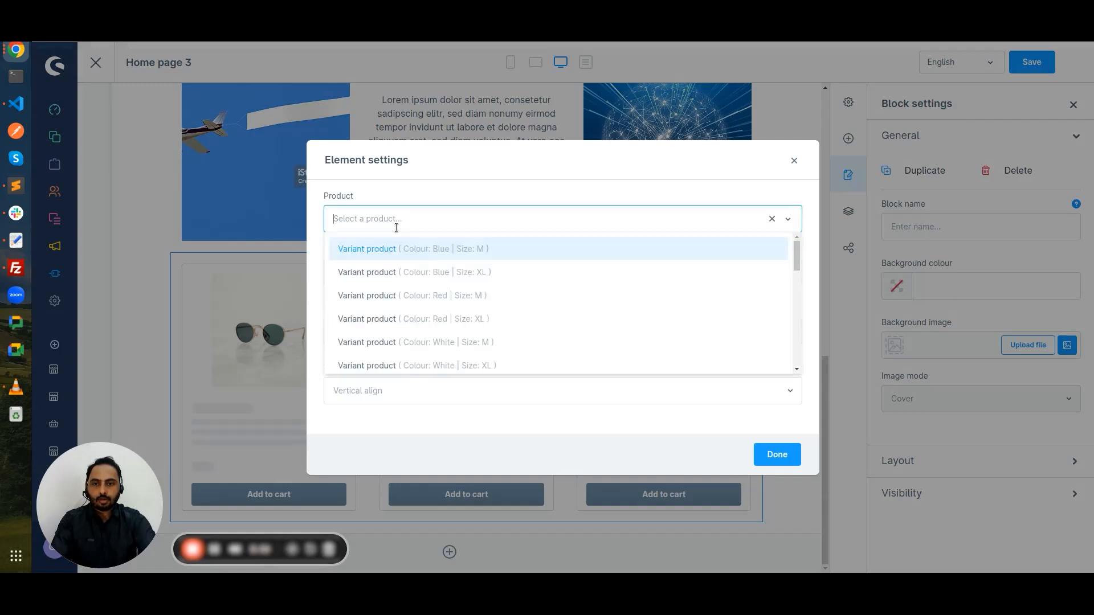
click(406, 256)
click(777, 454)
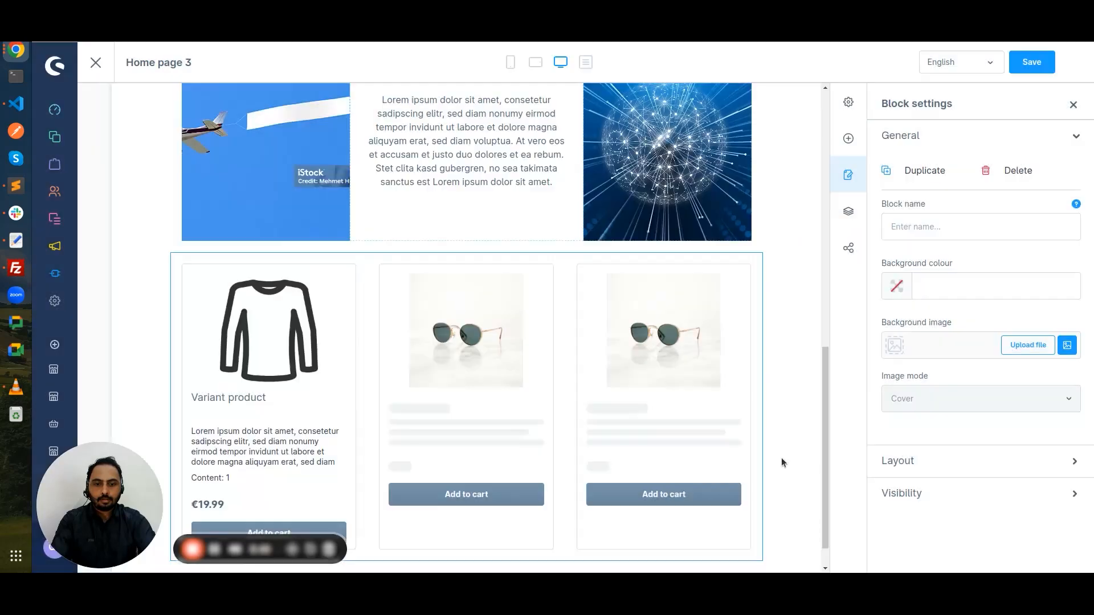
Step: Set the second product box to the Variant product in Red/XL
mouse_move(523, 277)
click(521, 276)
click(447, 221)
click(438, 318)
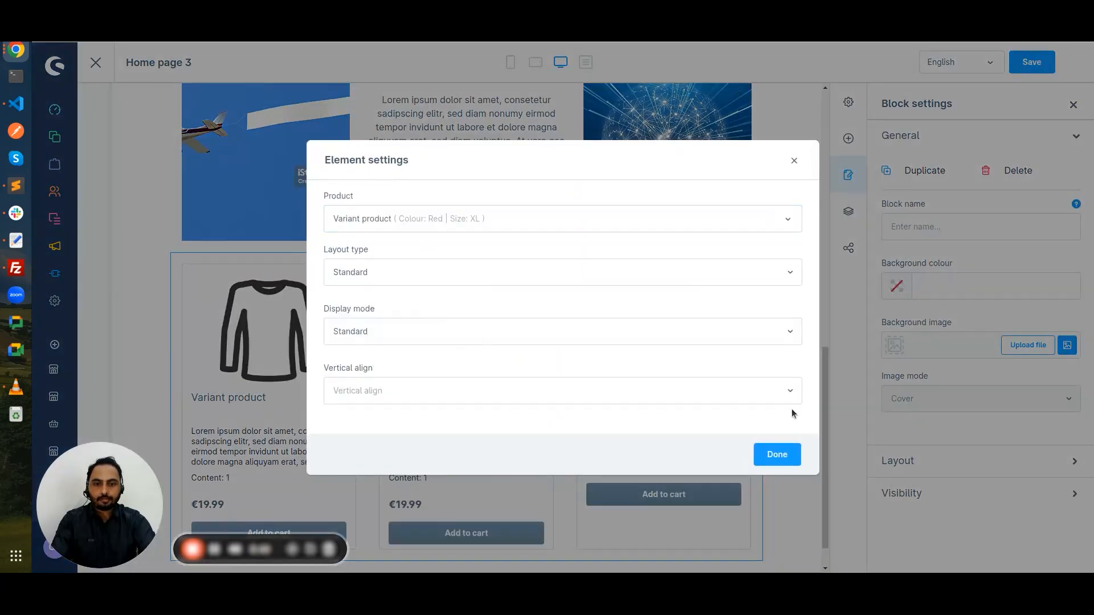
click(777, 454)
Step: Set the third product box to the Variant product in White/XL
mouse_move(702, 308)
click(719, 276)
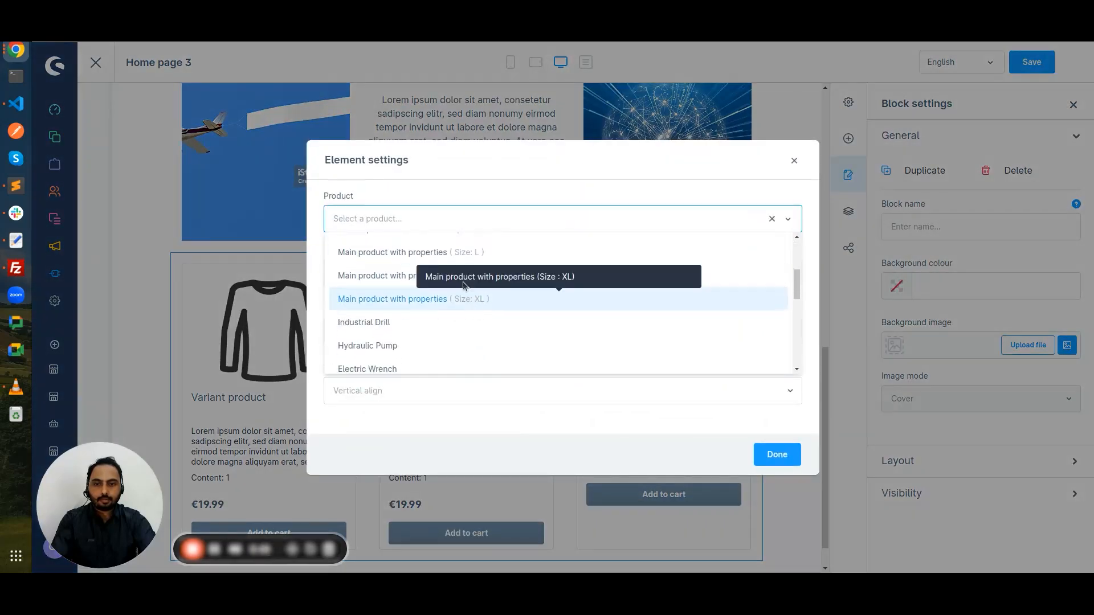
scroll(458, 290, up, 2)
click(456, 298)
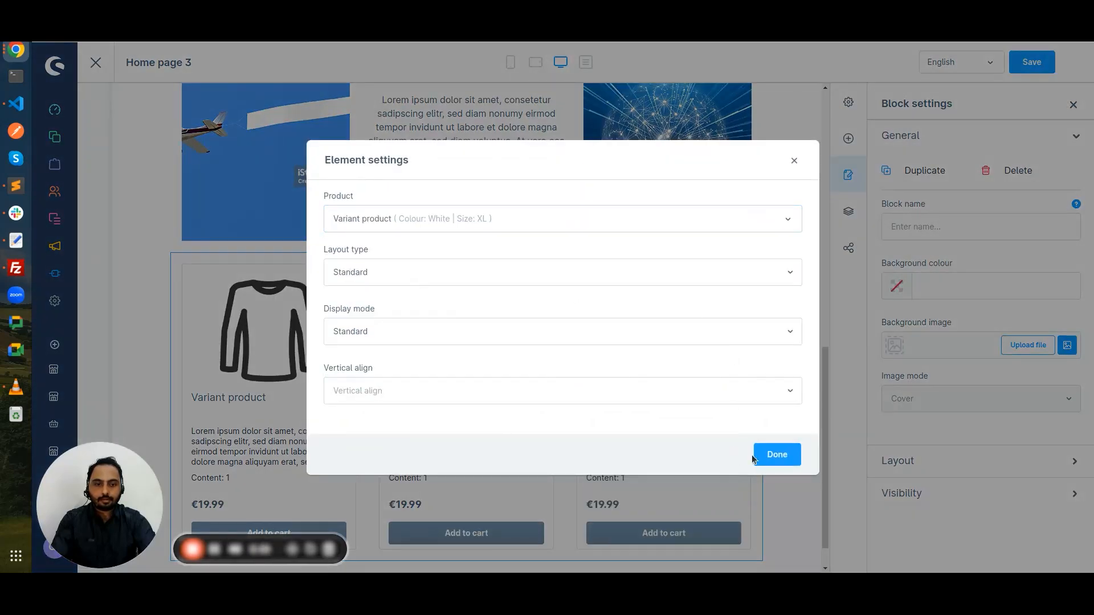
click(769, 454)
Step: Save Home page 3 with its Heading 2, globe image and Variant product boxes
scroll(626, 492, down, 1)
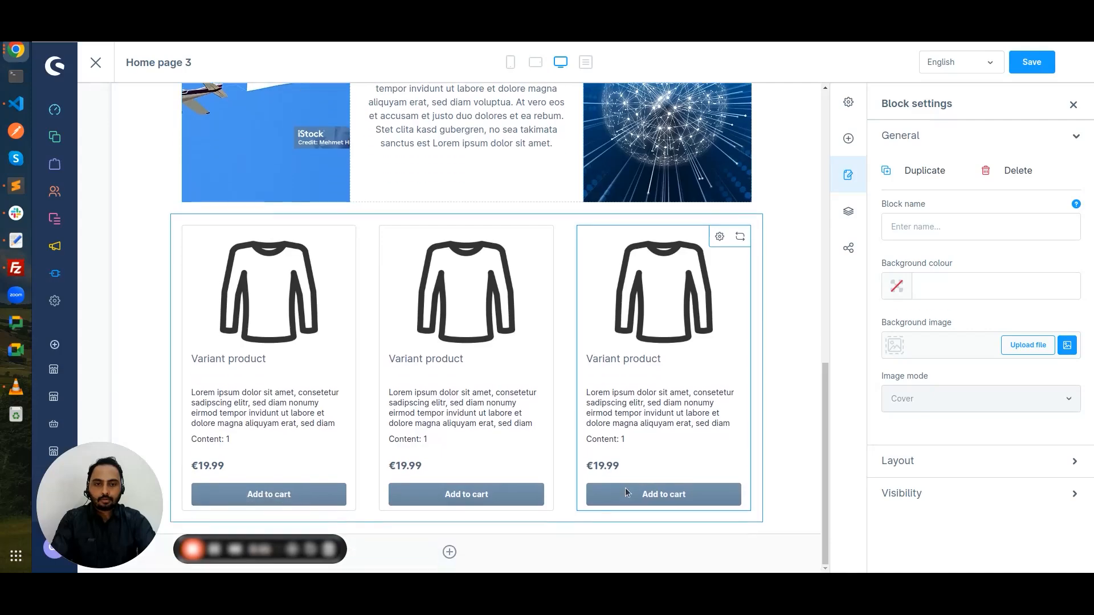
scroll(625, 493, up, 10)
scroll(625, 493, down, 9)
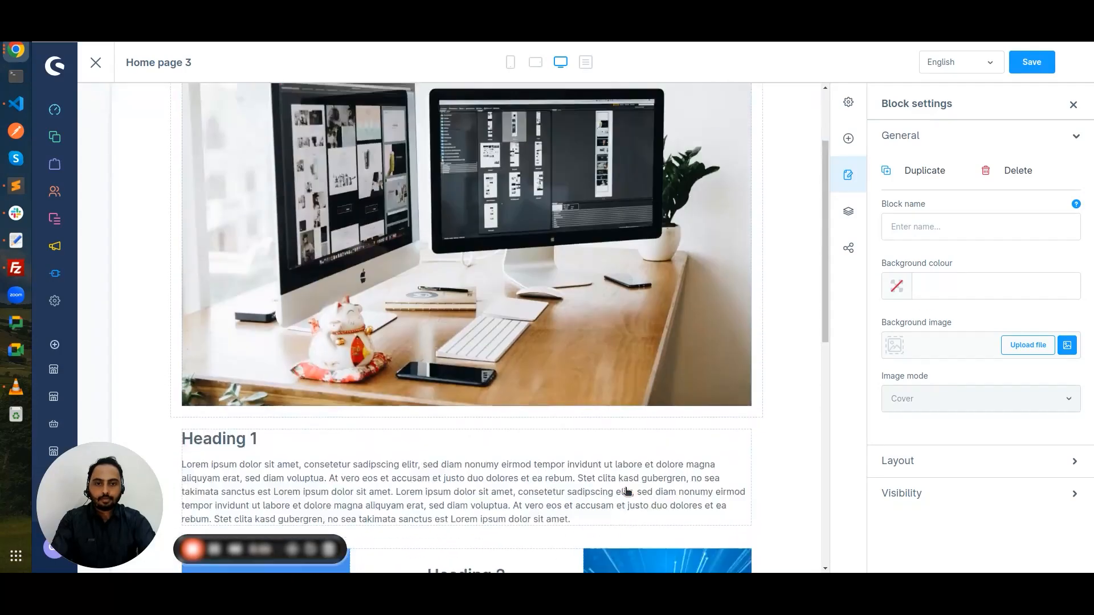
scroll(626, 493, down, 1)
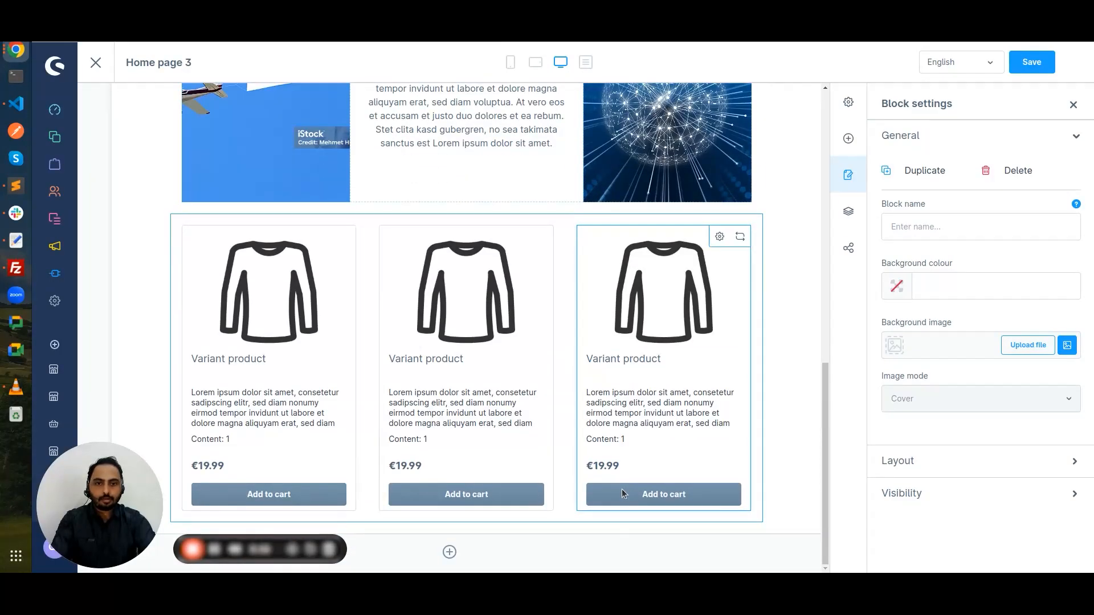
scroll(620, 489, up, 10)
click(1035, 67)
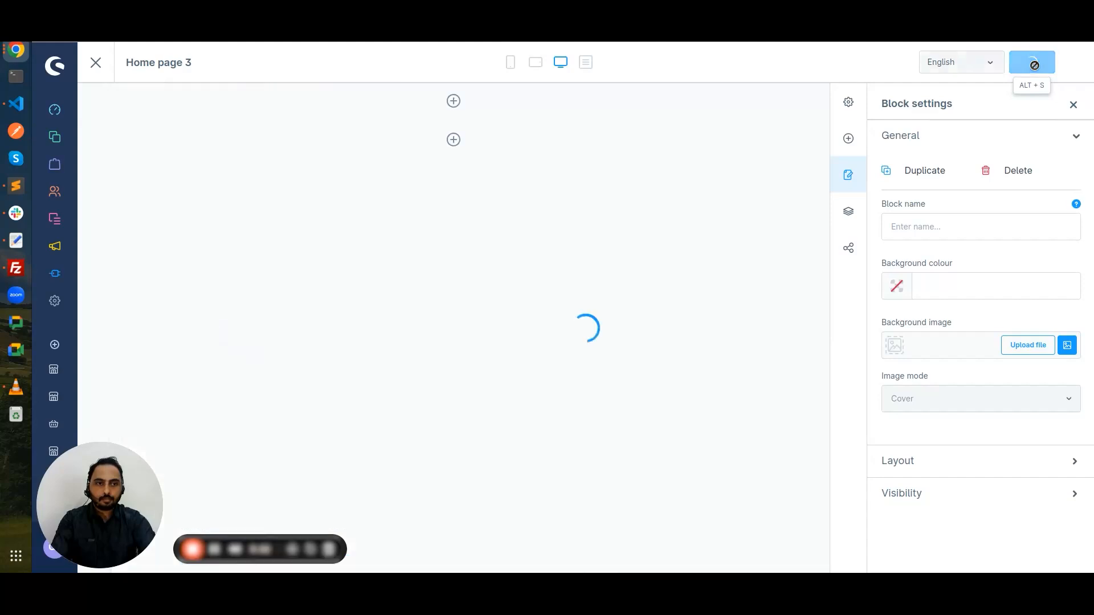
scroll(652, 240, down, 5)
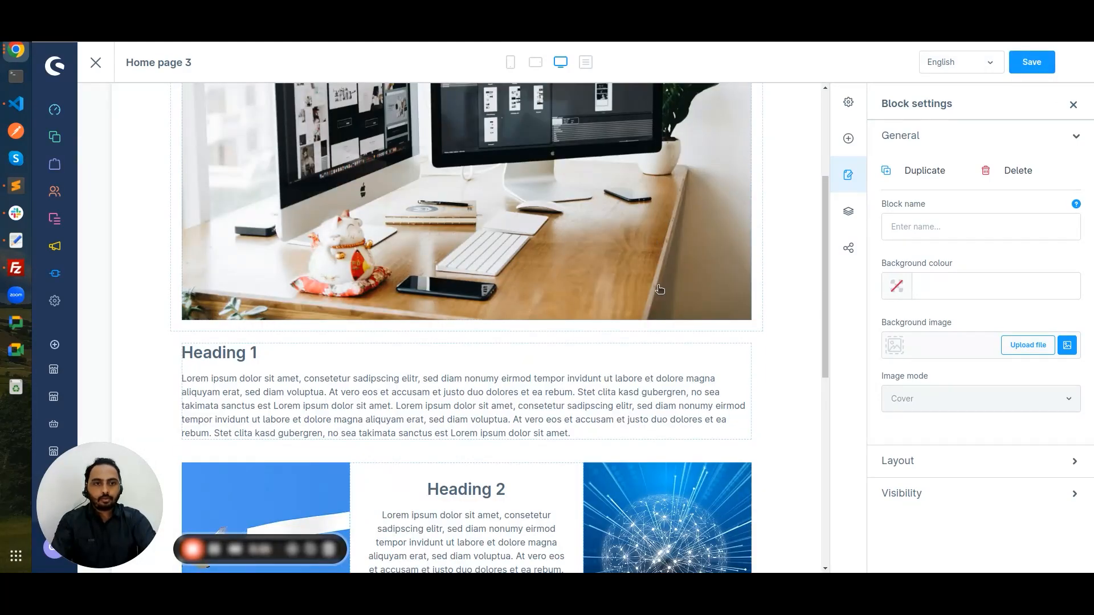
scroll(660, 289, up, 3)
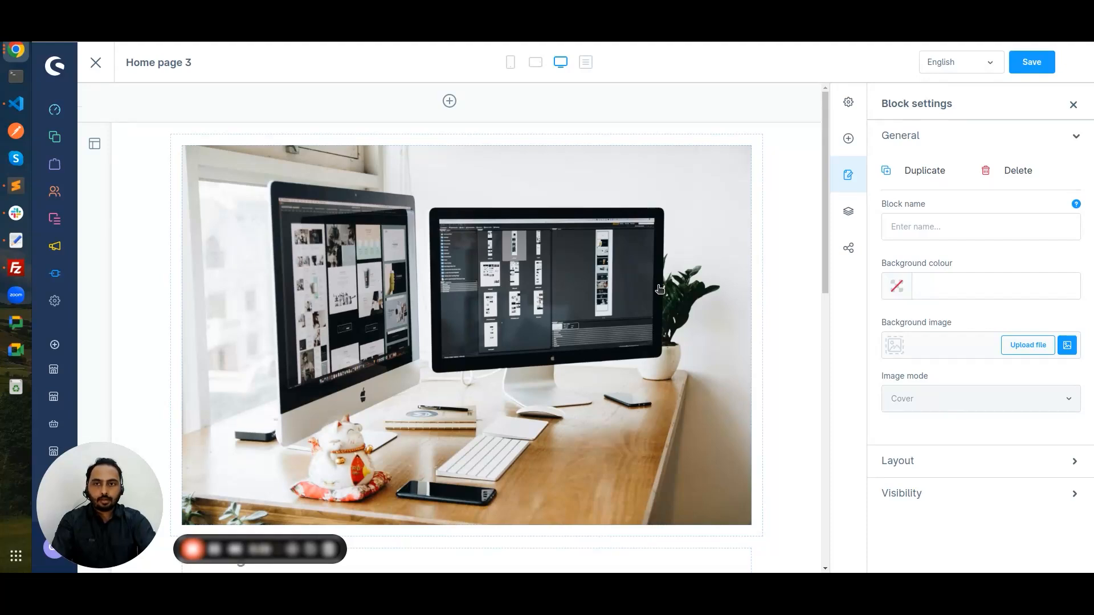
mouse_move(55, 136)
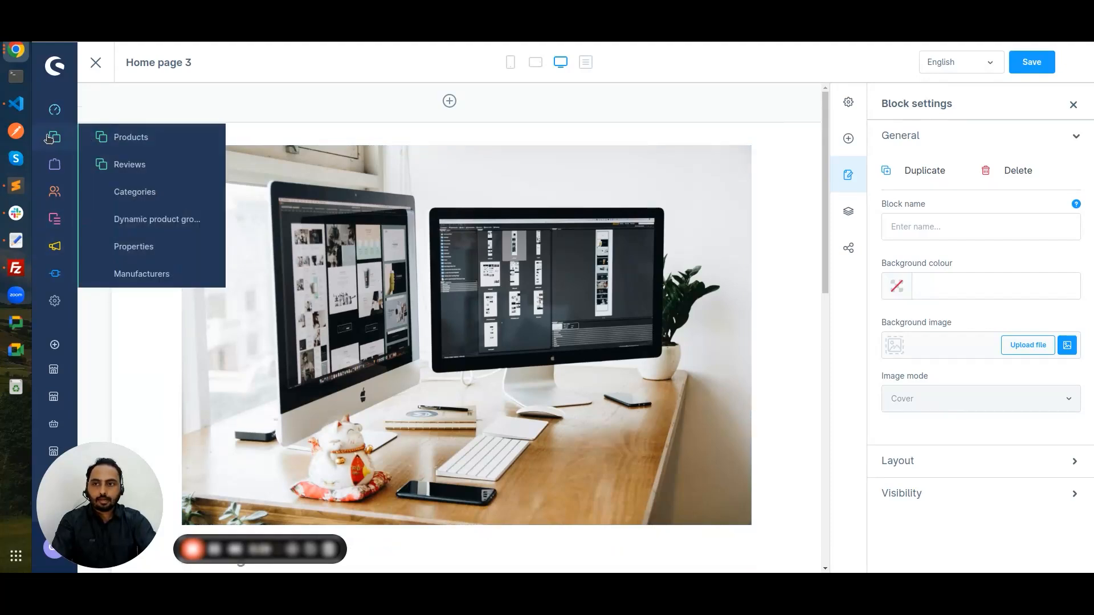
Step: Change the Home category's layout from Homepage to Home page 3 and save the category
click(117, 194)
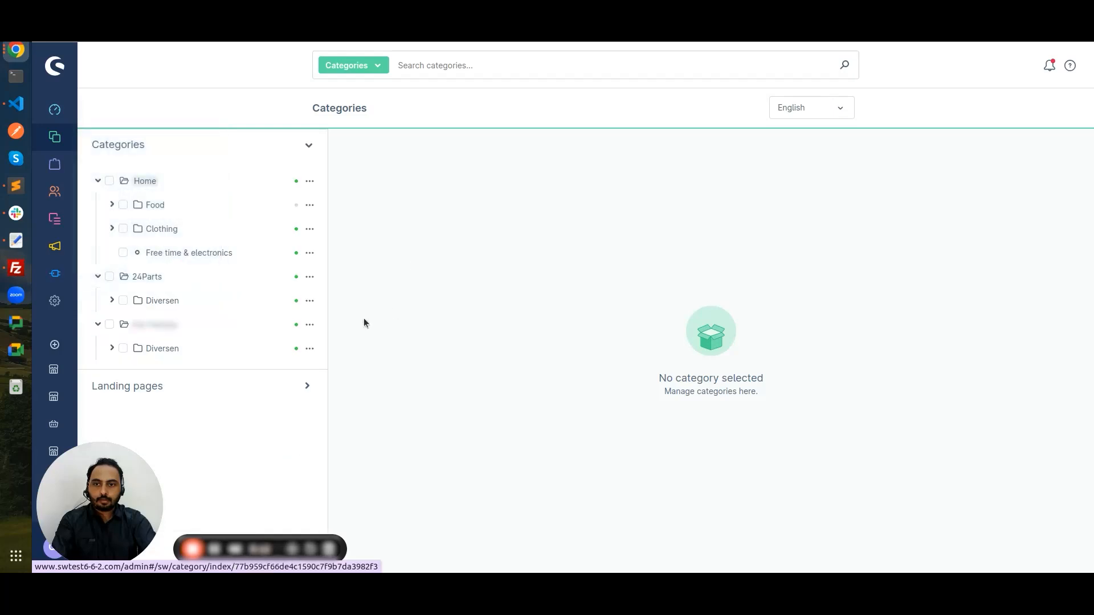
click(141, 182)
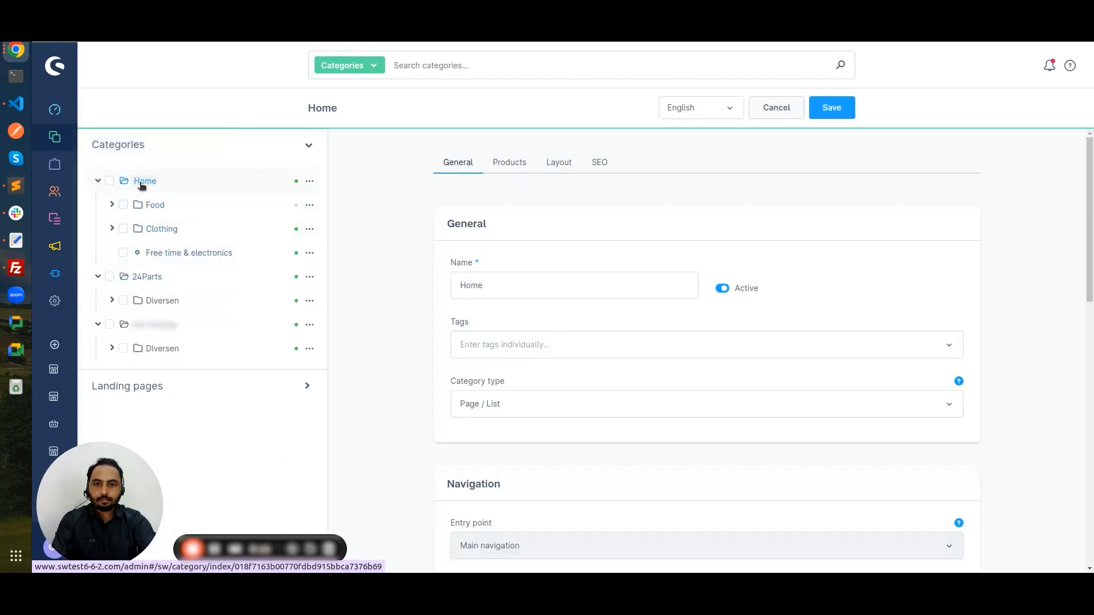
click(558, 165)
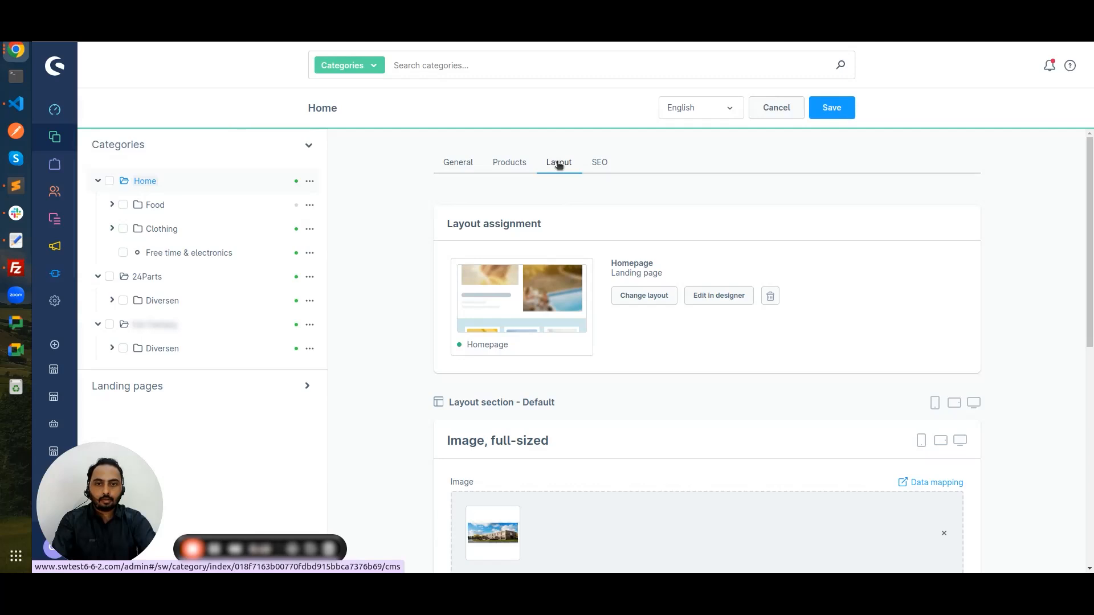
click(630, 301)
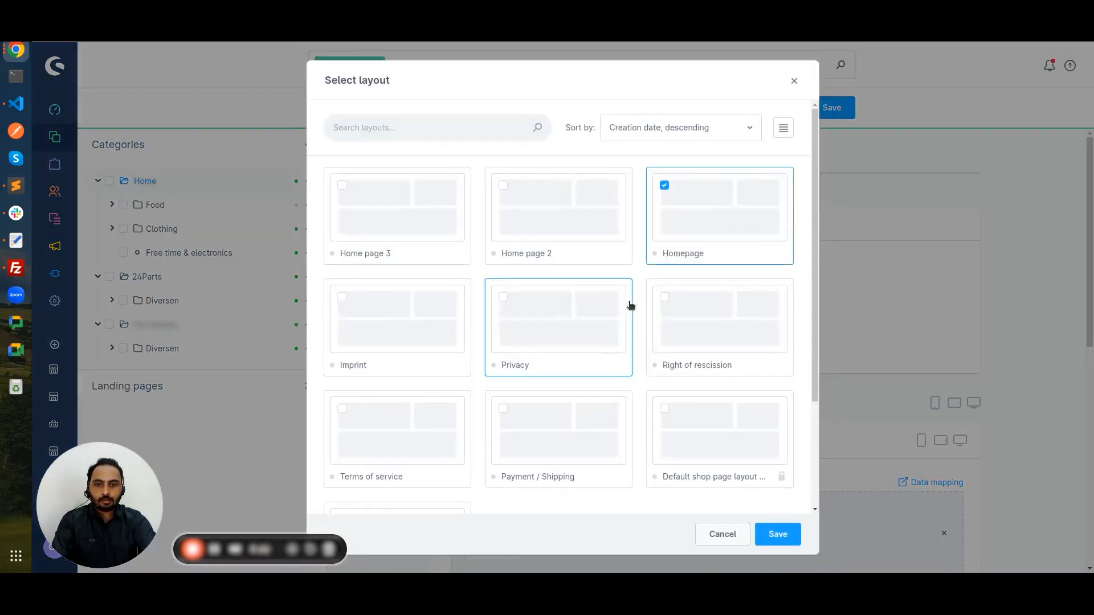
click(342, 188)
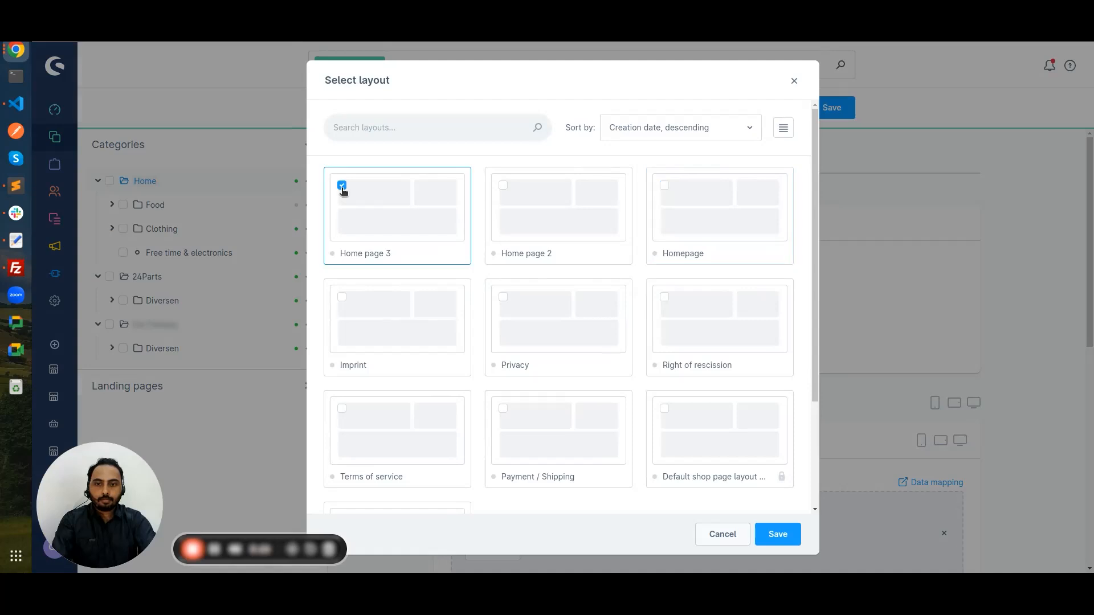
click(783, 538)
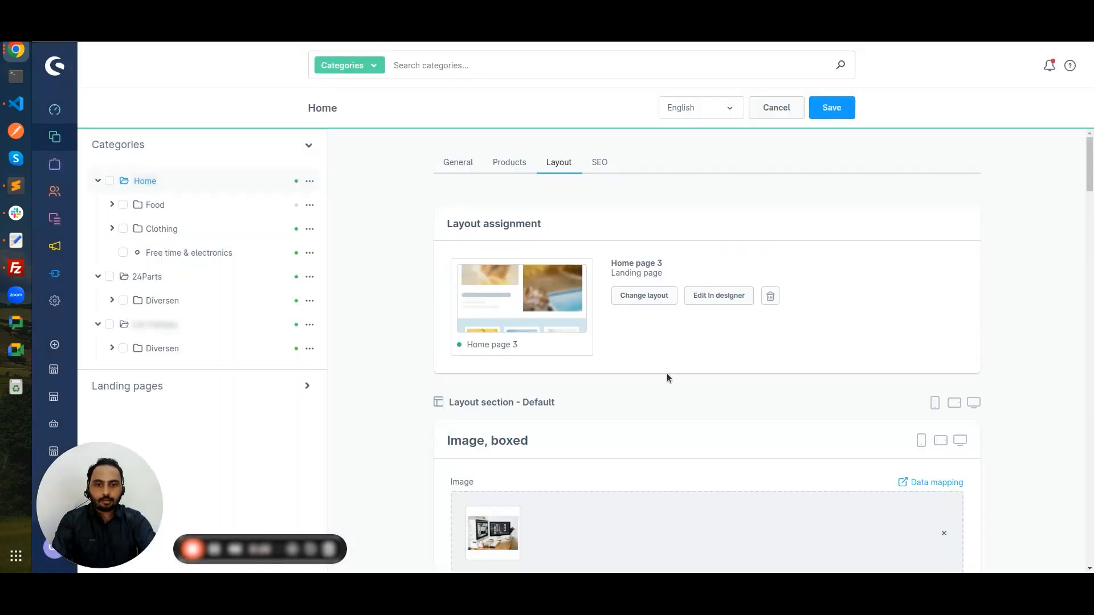
click(832, 110)
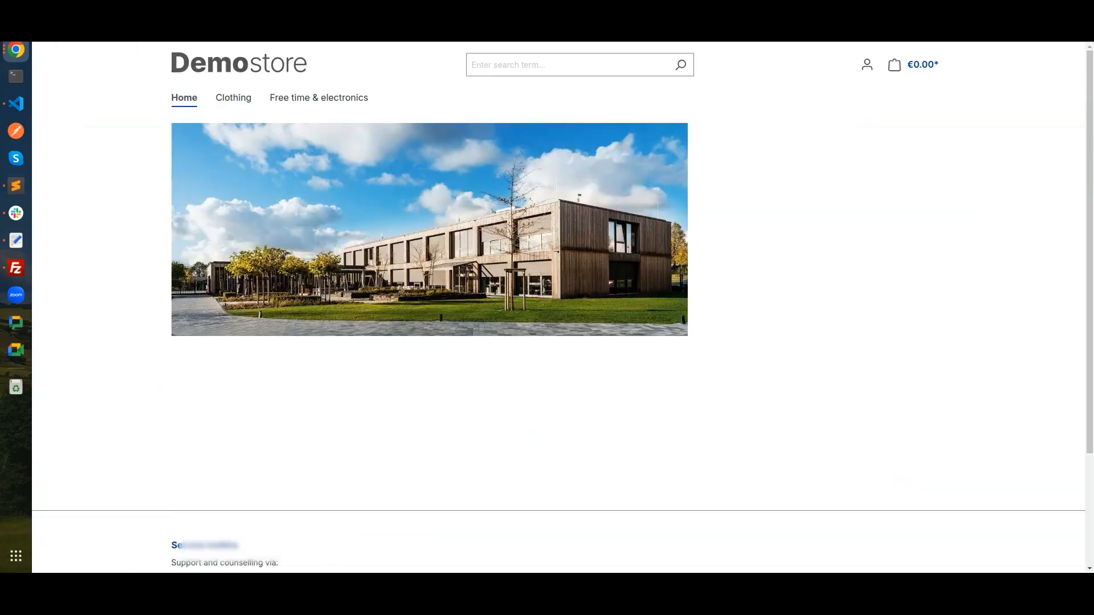
Step: Reload the Demostore home page with F5 and scroll through the Home page 3 layout
key(F5)
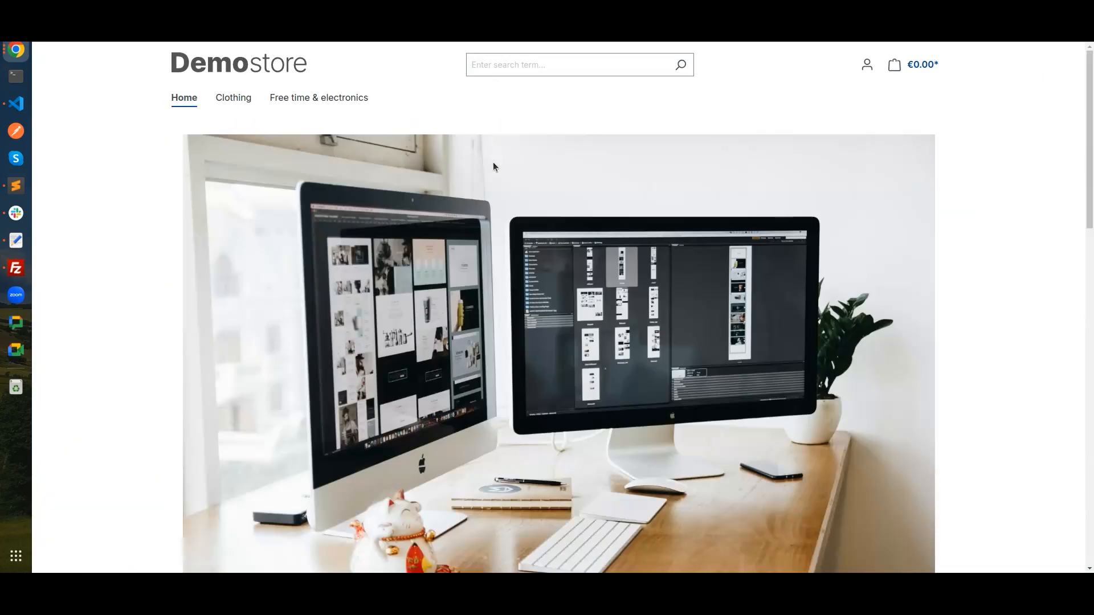
scroll(603, 222, down, 4)
scroll(602, 220, down, 12)
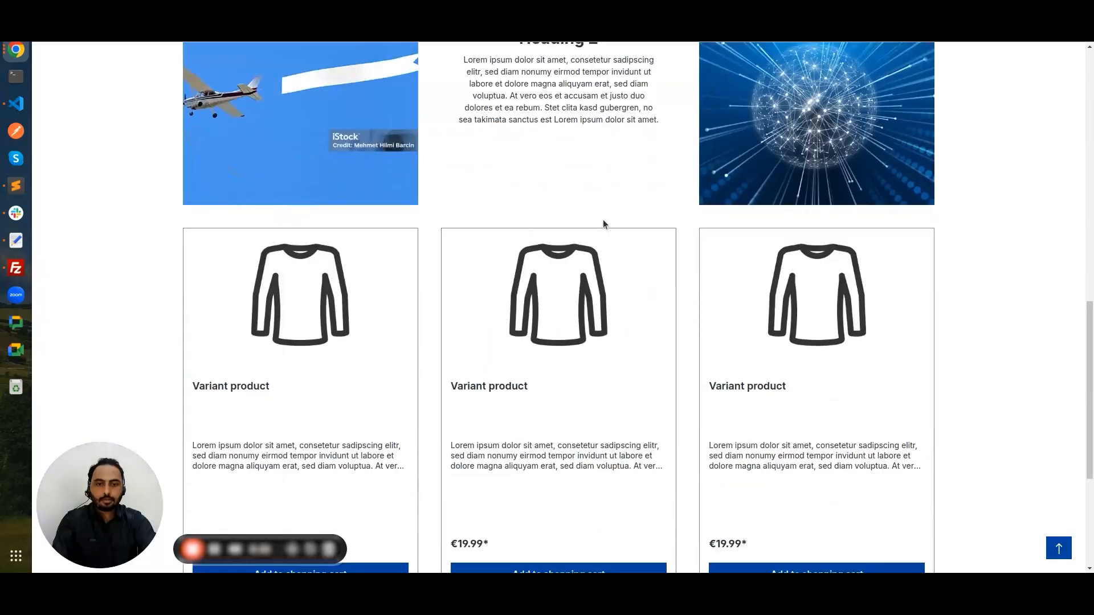
scroll(602, 220, up, 15)
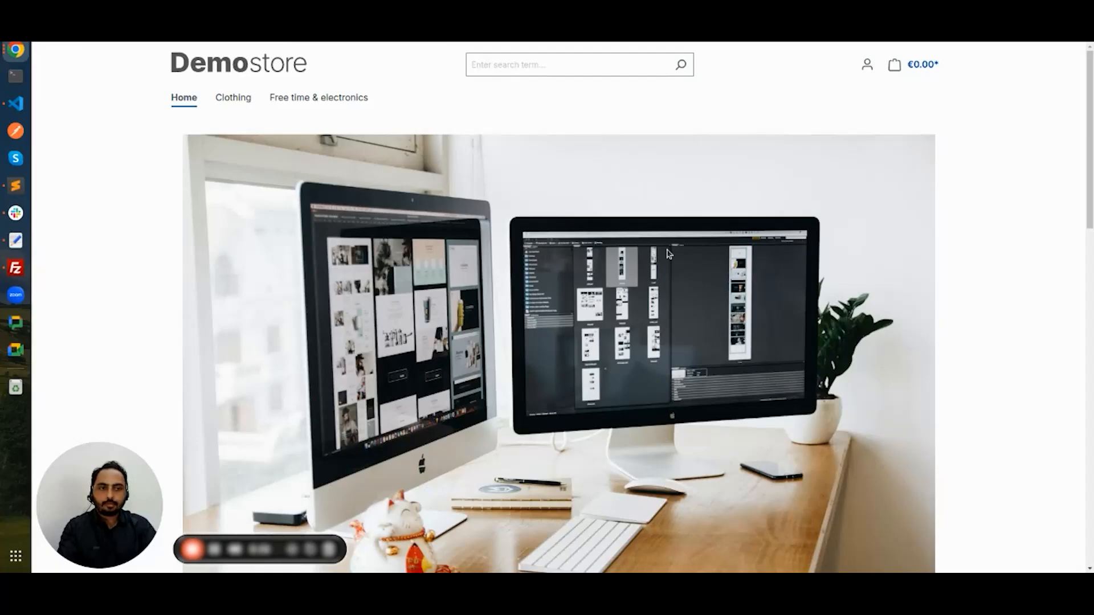
mouse_move(1089, 142)
mouse_down()
mouse_move(1089, 478)
mouse_move(1089, 132)
mouse_up()
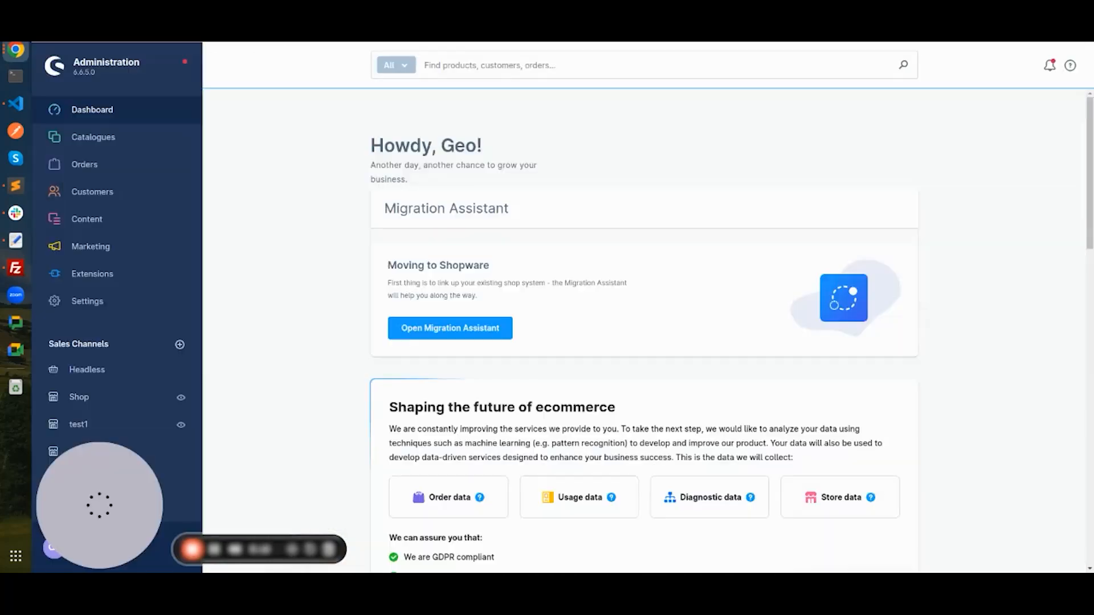
Step: In Categories, collapse the Home category and open its options menu
mouse_move(134, 139)
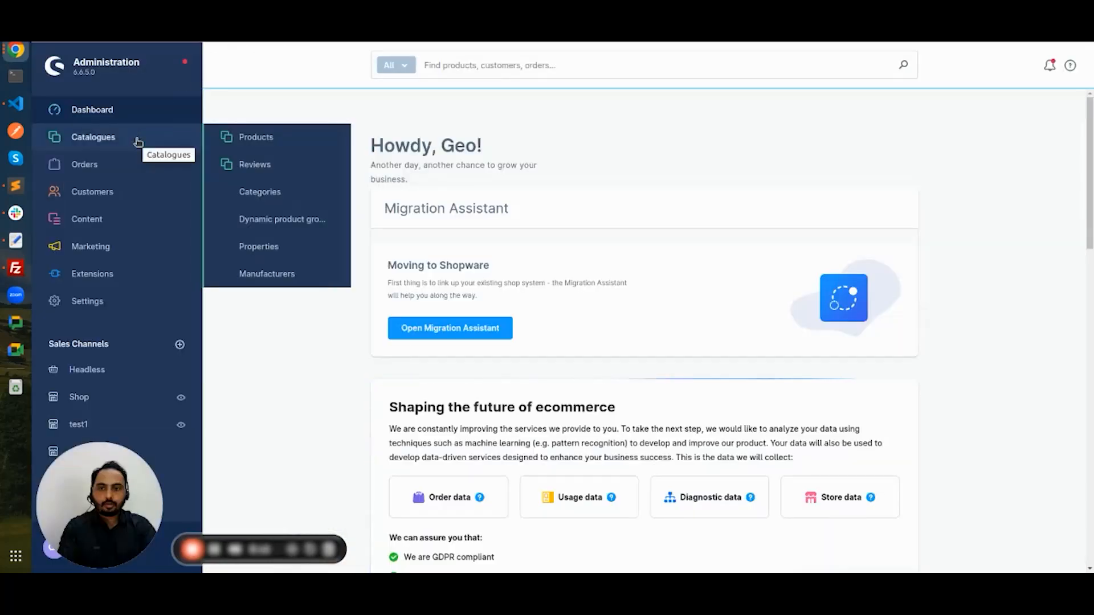
click(264, 194)
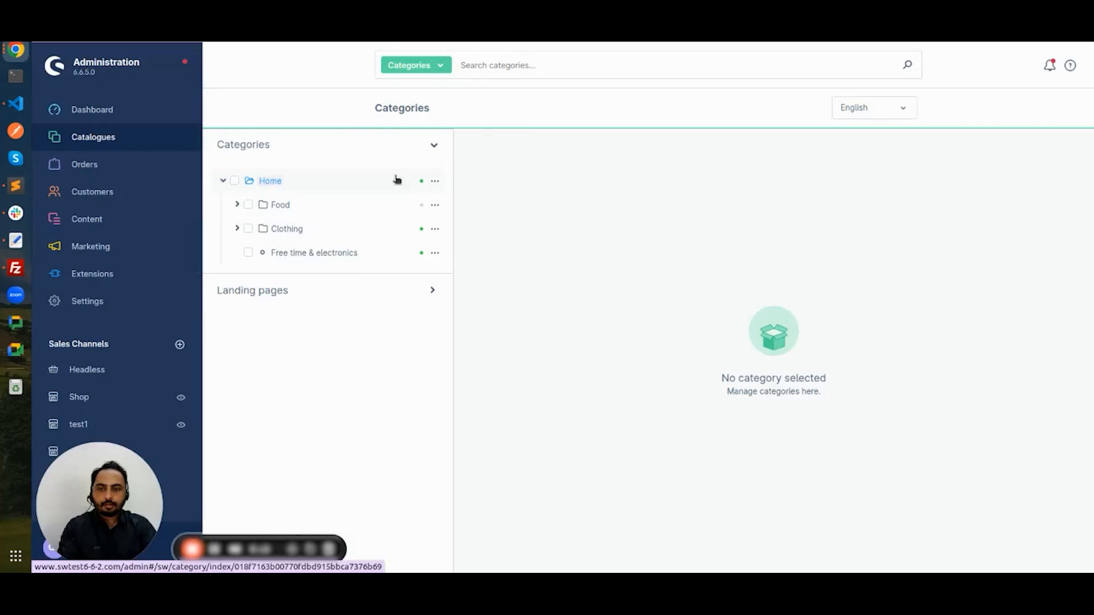
click(224, 182)
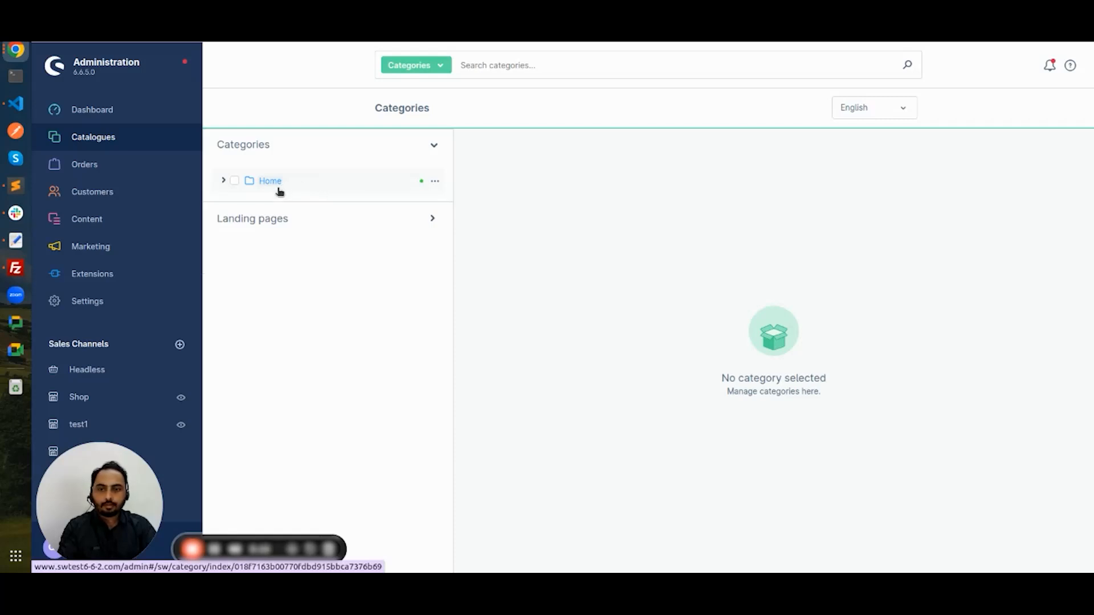
click(434, 184)
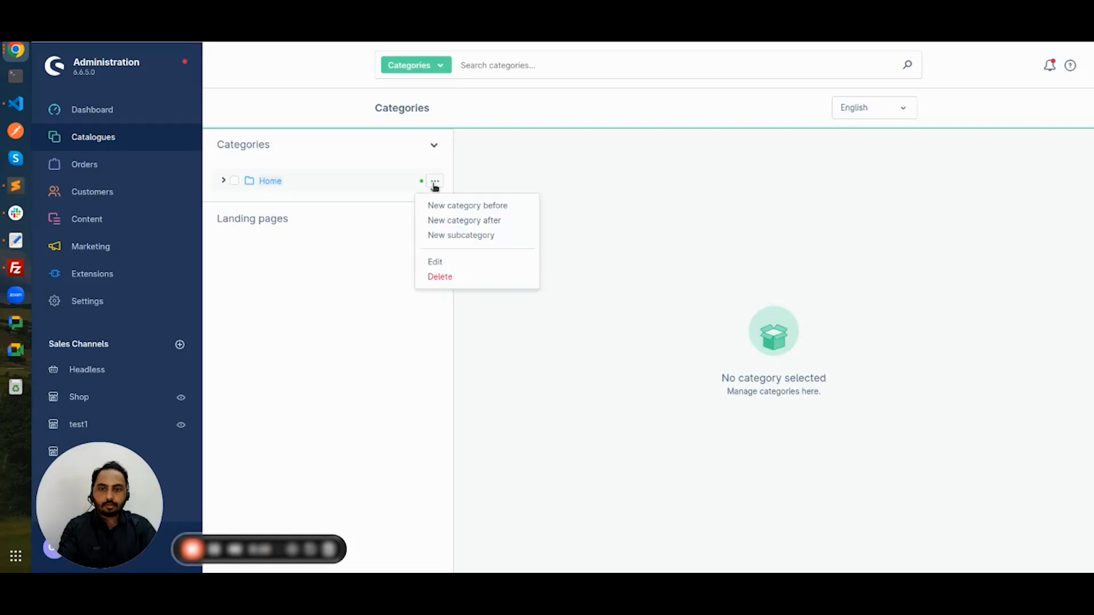
Step: Create an active top-level 'Footer navigation' category after Home and save it
click(478, 224)
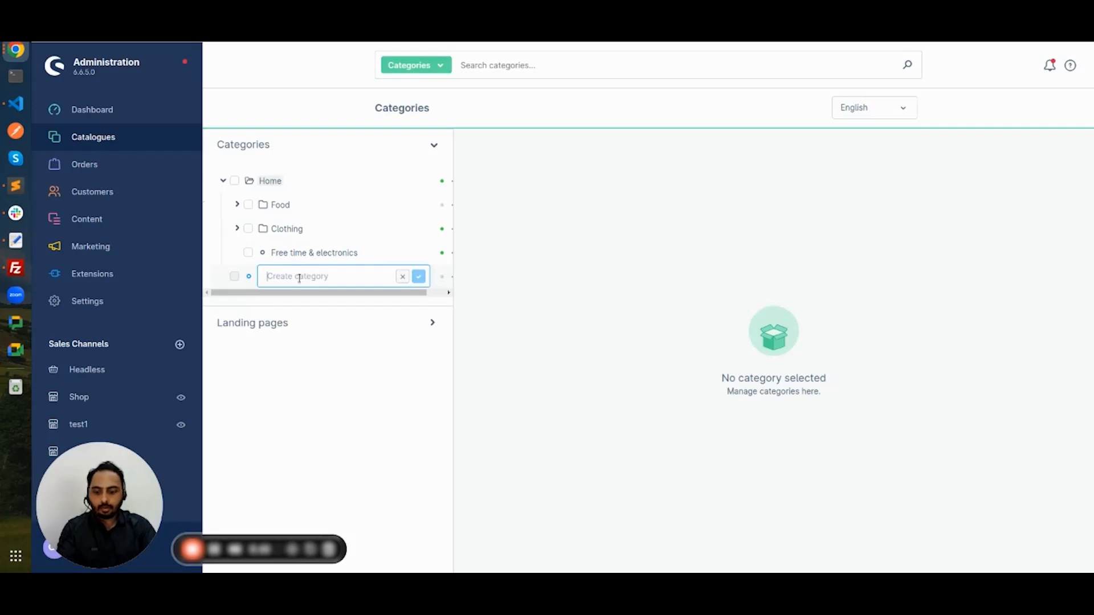
text(Footer n)
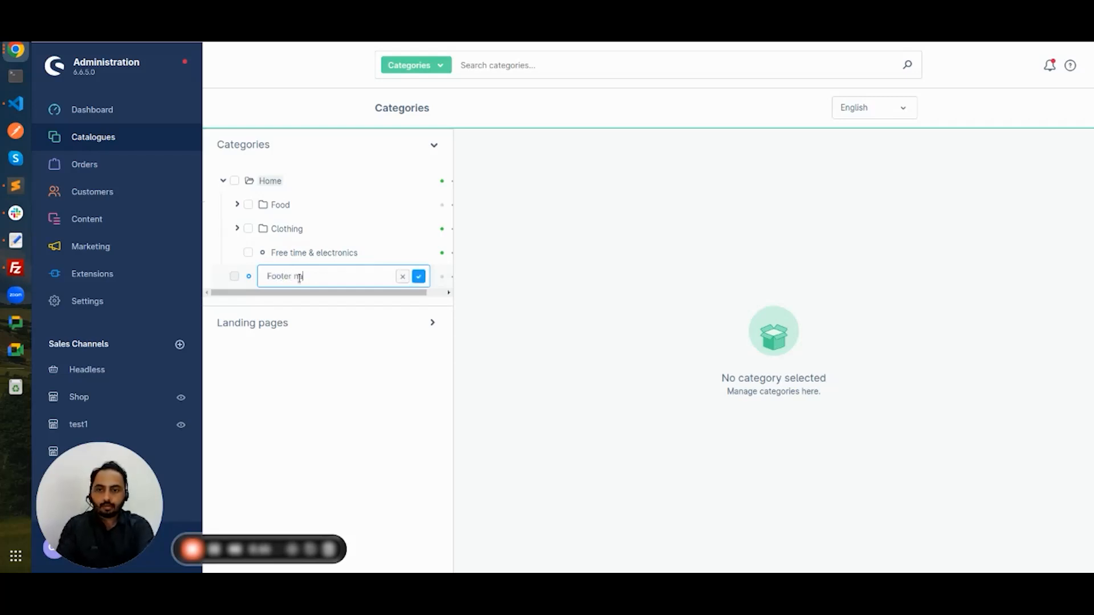
text(avigation)
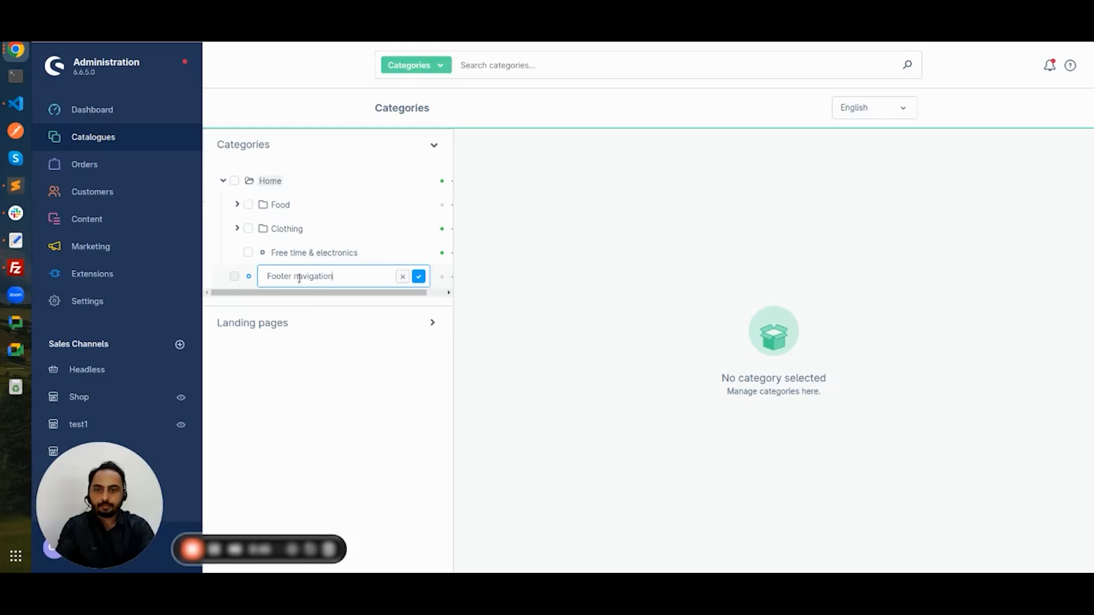
click(419, 277)
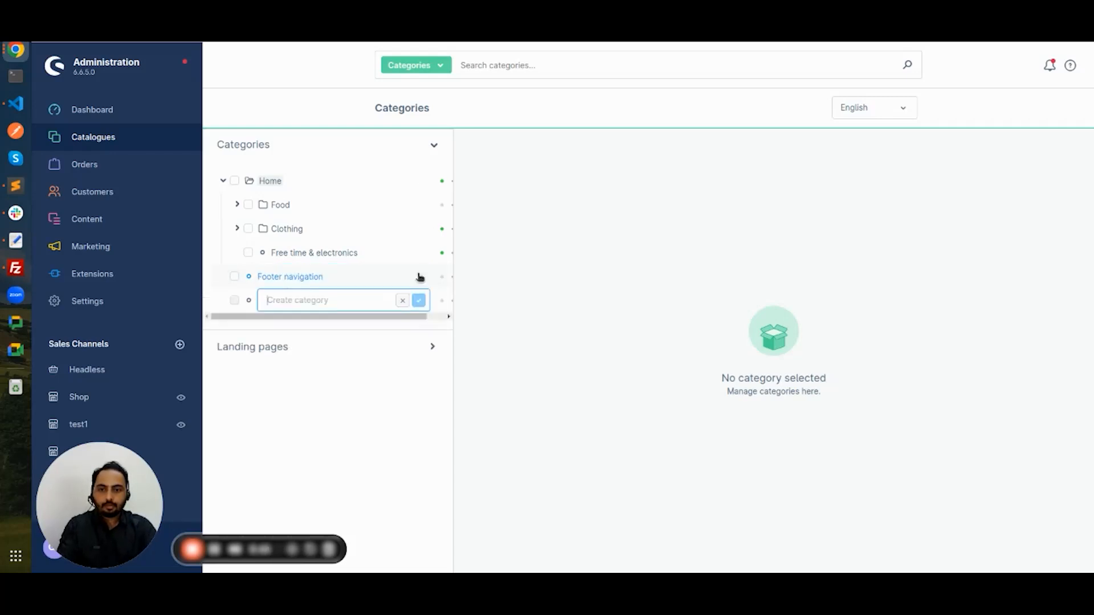
click(299, 277)
click(802, 288)
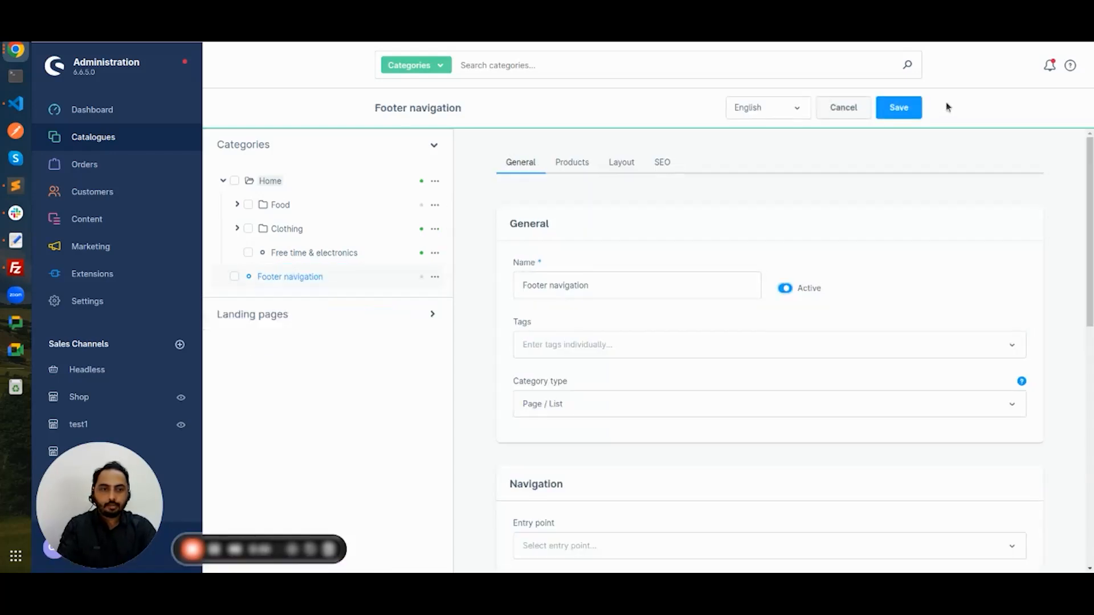
click(904, 111)
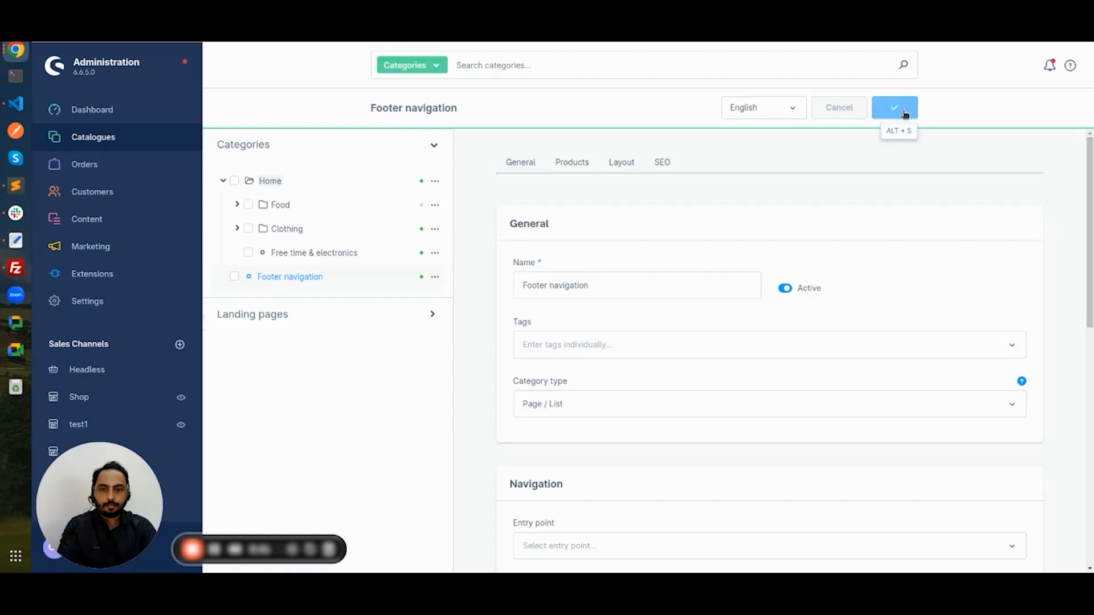
Step: Add an active 'Home services' subcategory under Footer navigation and save it
click(435, 277)
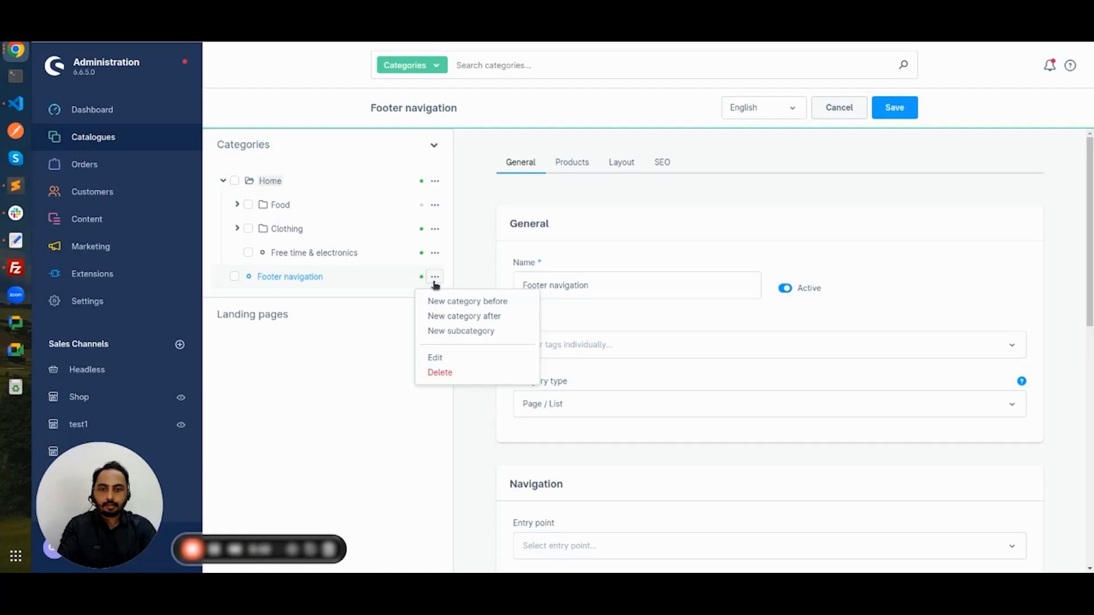
click(466, 332)
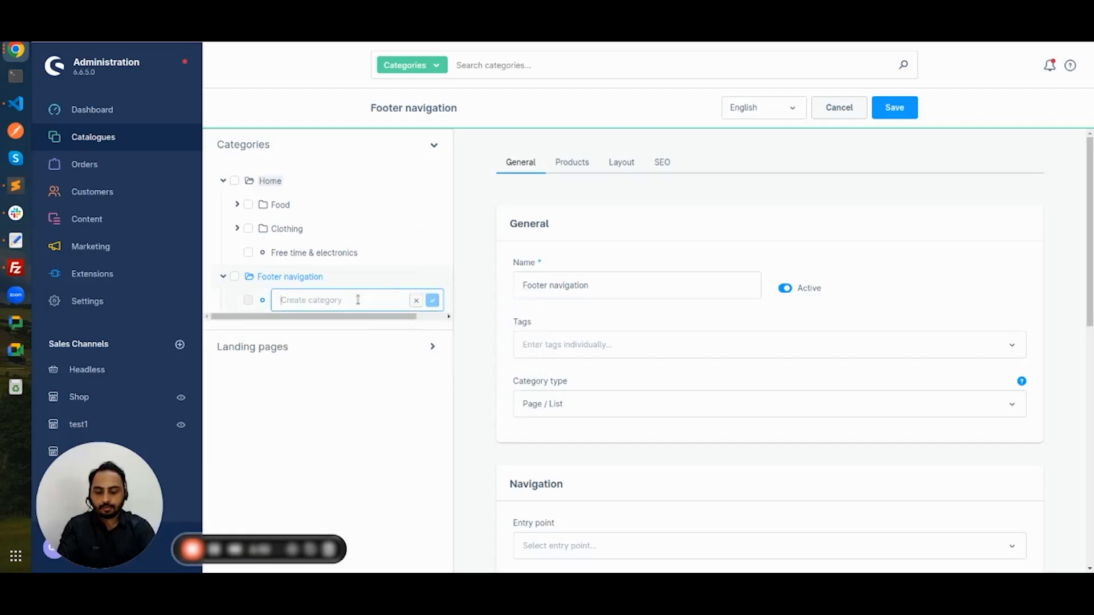
text(Home servi)
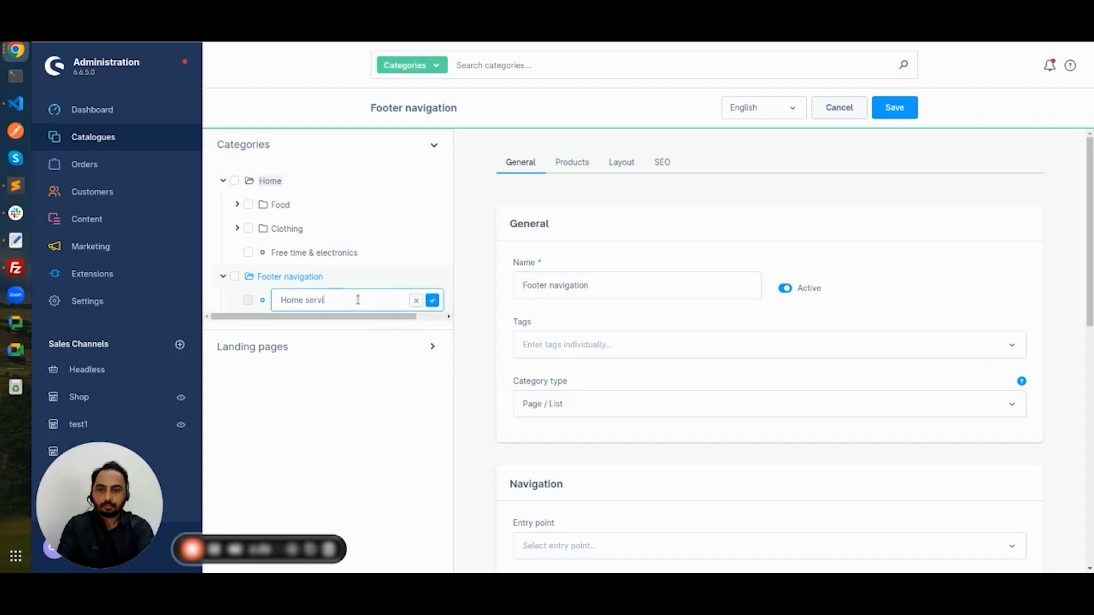
text(ces)
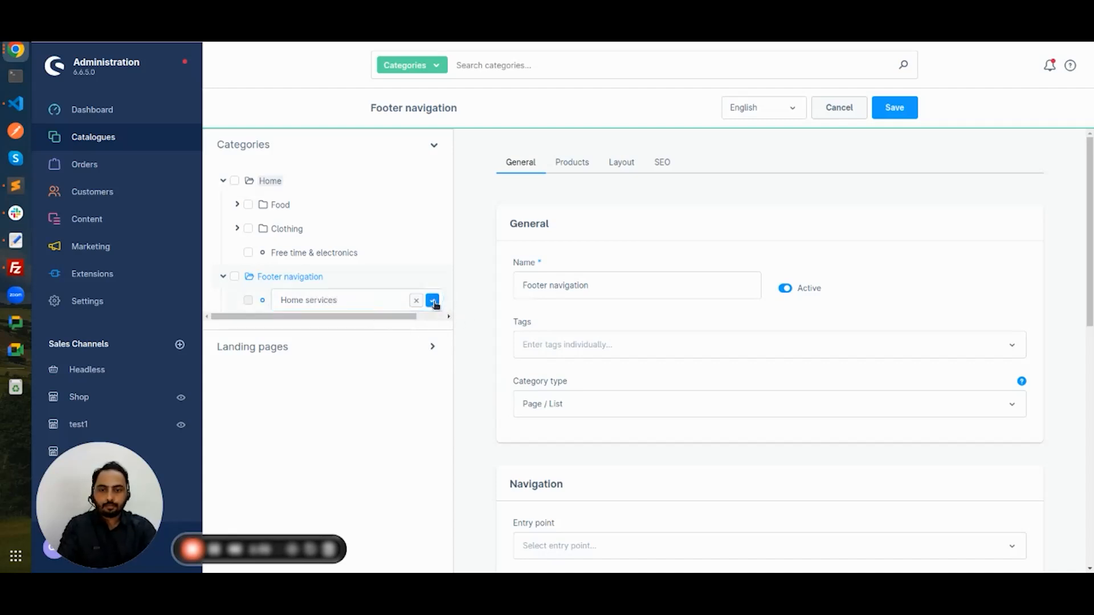
click(432, 300)
click(319, 302)
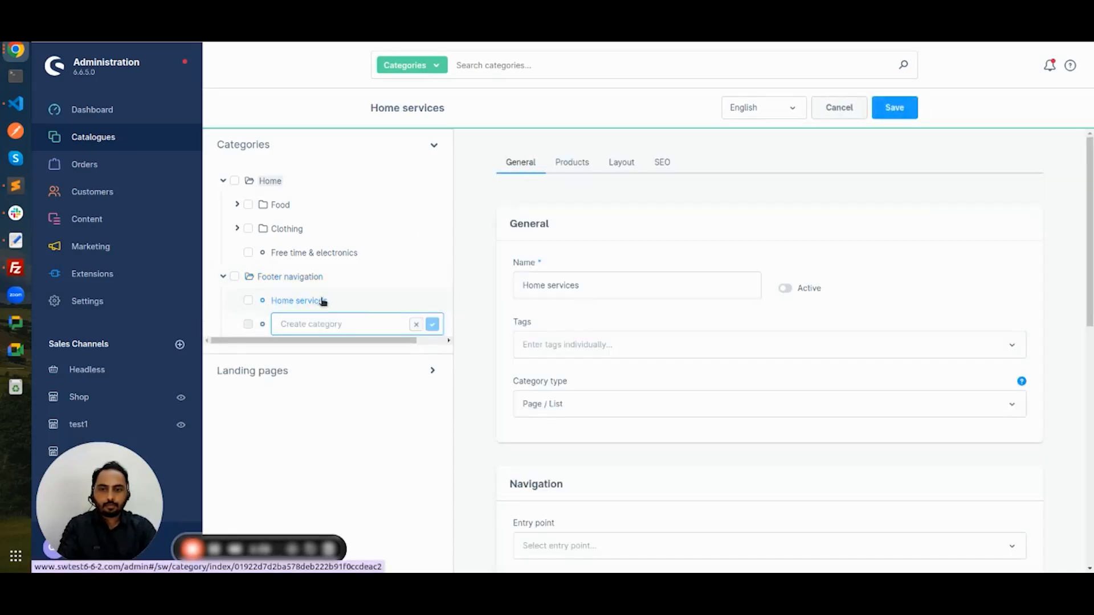
click(811, 289)
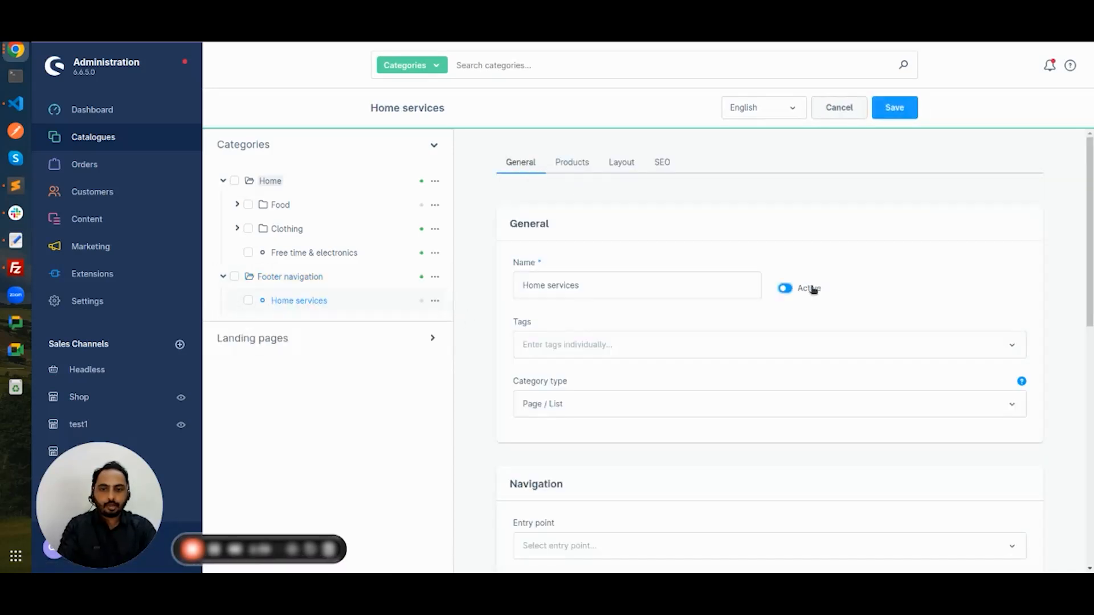
click(903, 112)
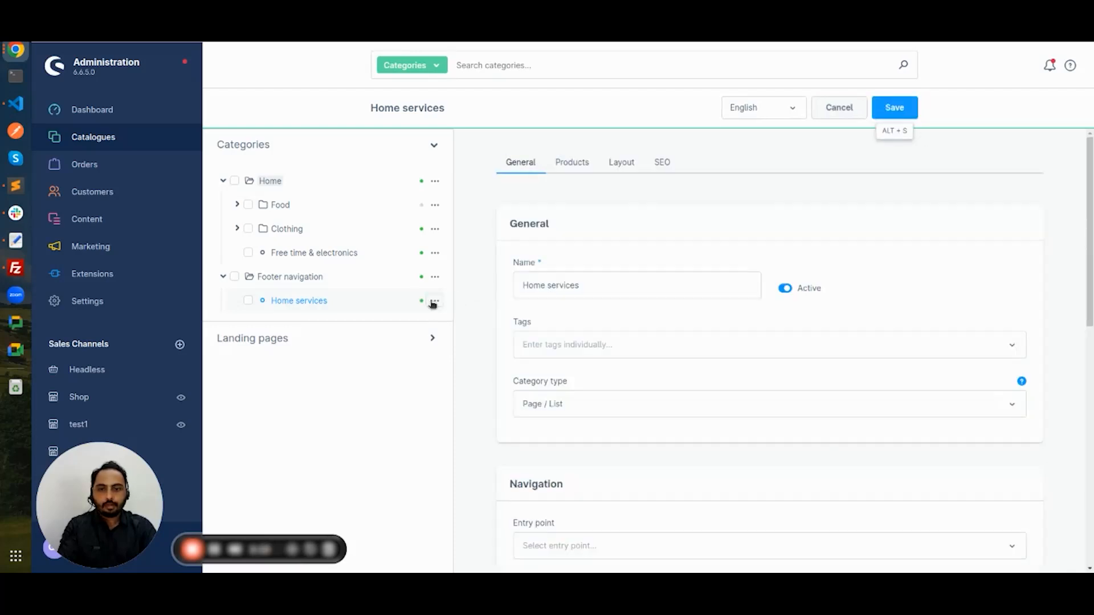
click(434, 301)
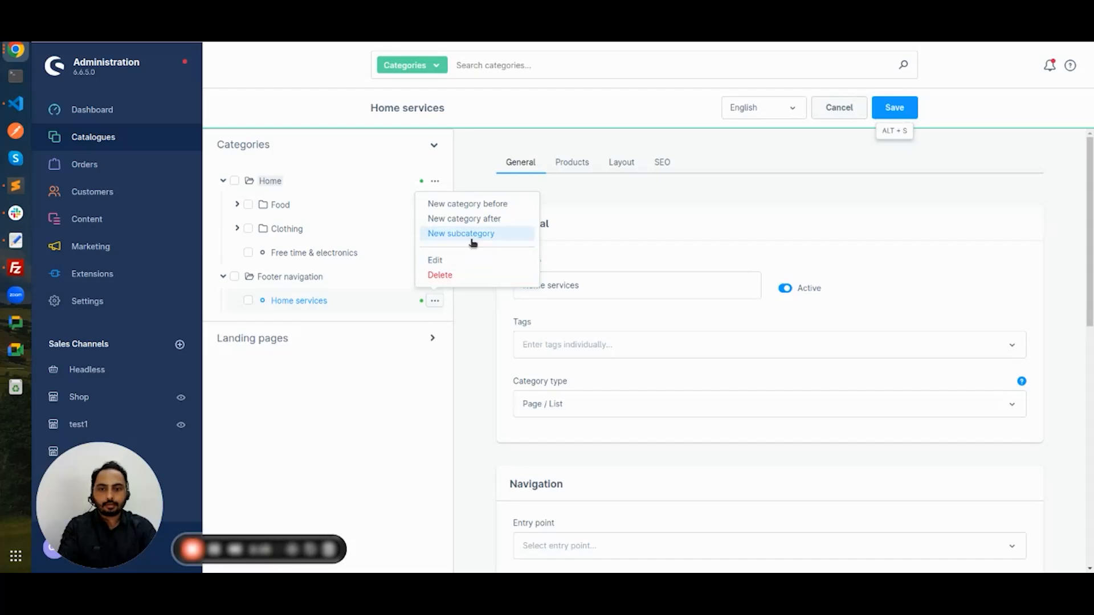
Step: Add 'Service 1' and 'Service 2' as subcategories under Home services
click(473, 239)
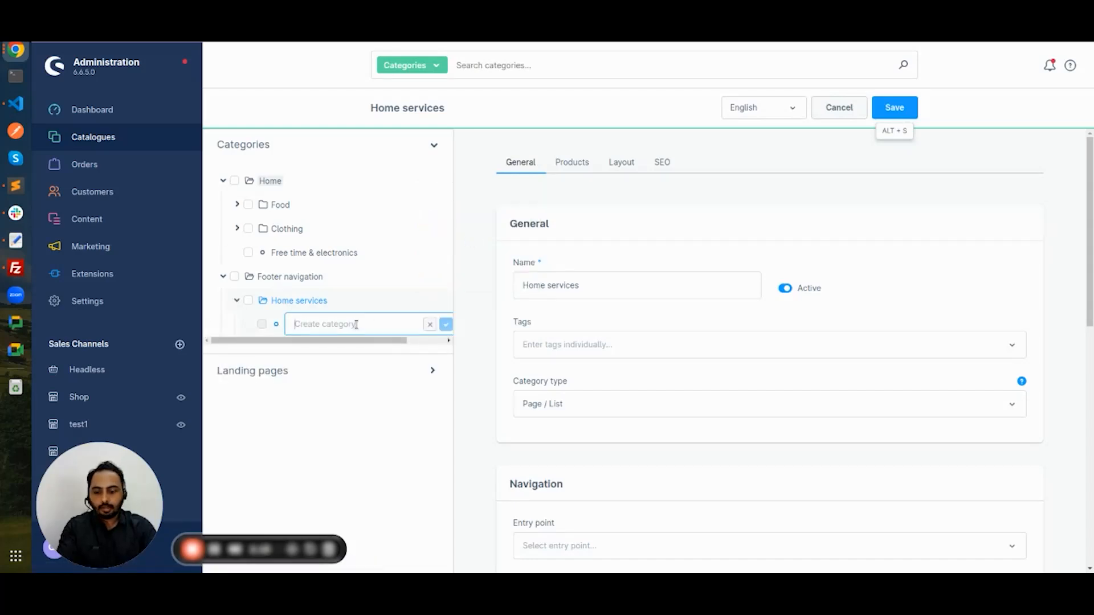
text(Service 1)
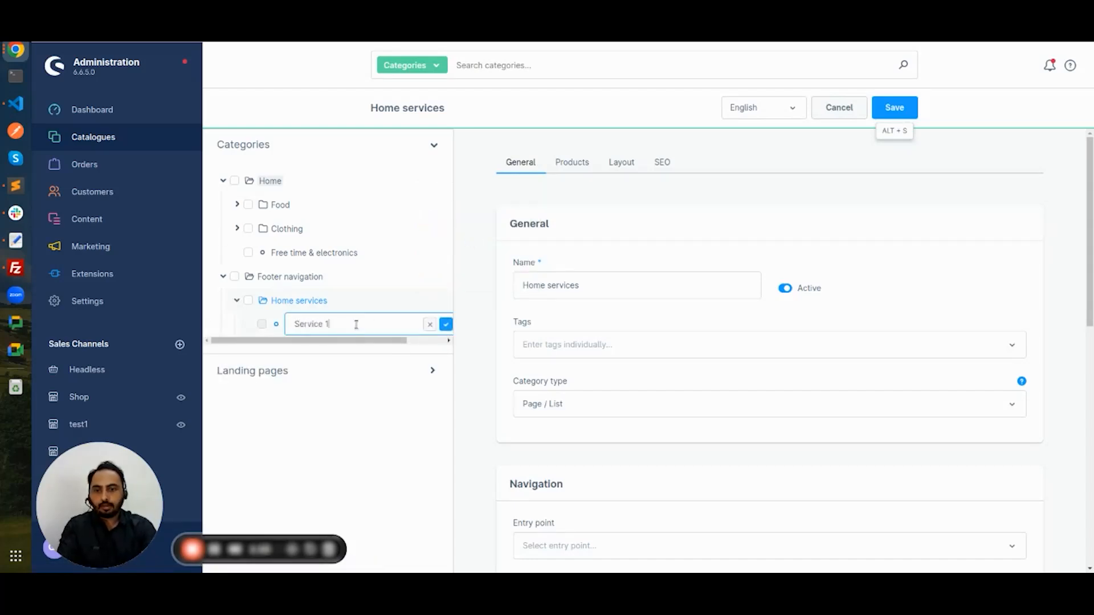
click(446, 324)
text(Service)
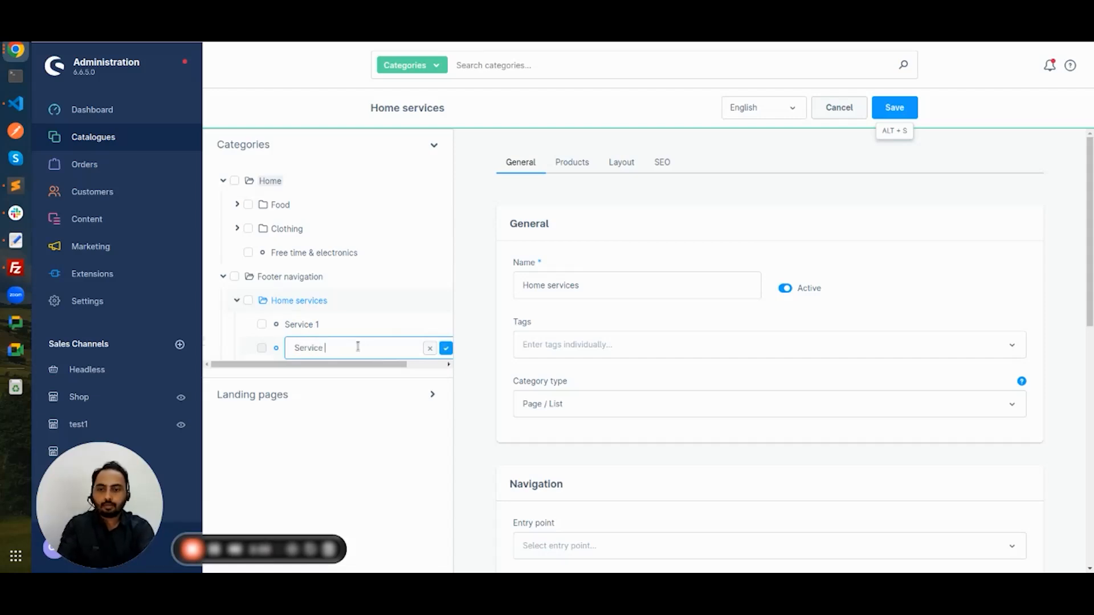
text( 2)
click(445, 348)
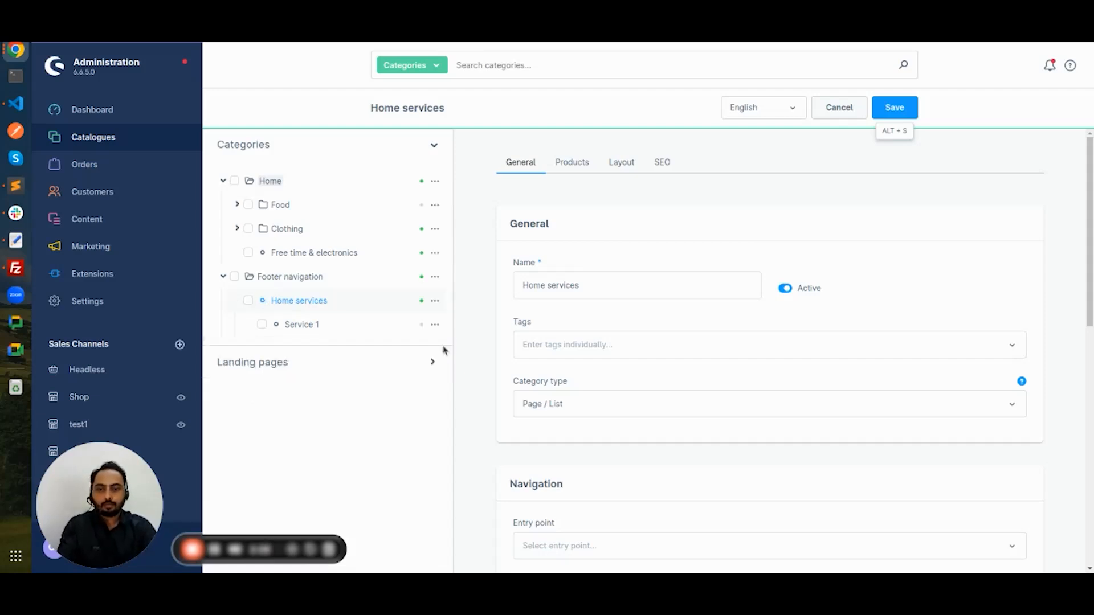
Step: Save Service 1 and Service 2, then view Service 1's layout assignment
click(317, 328)
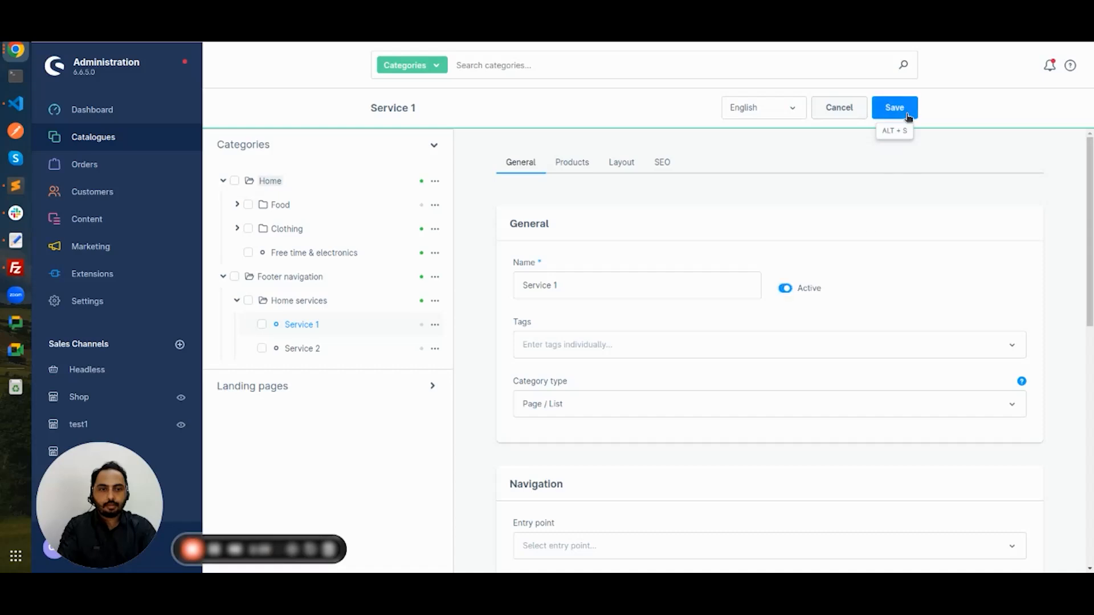
click(908, 117)
click(354, 346)
click(807, 289)
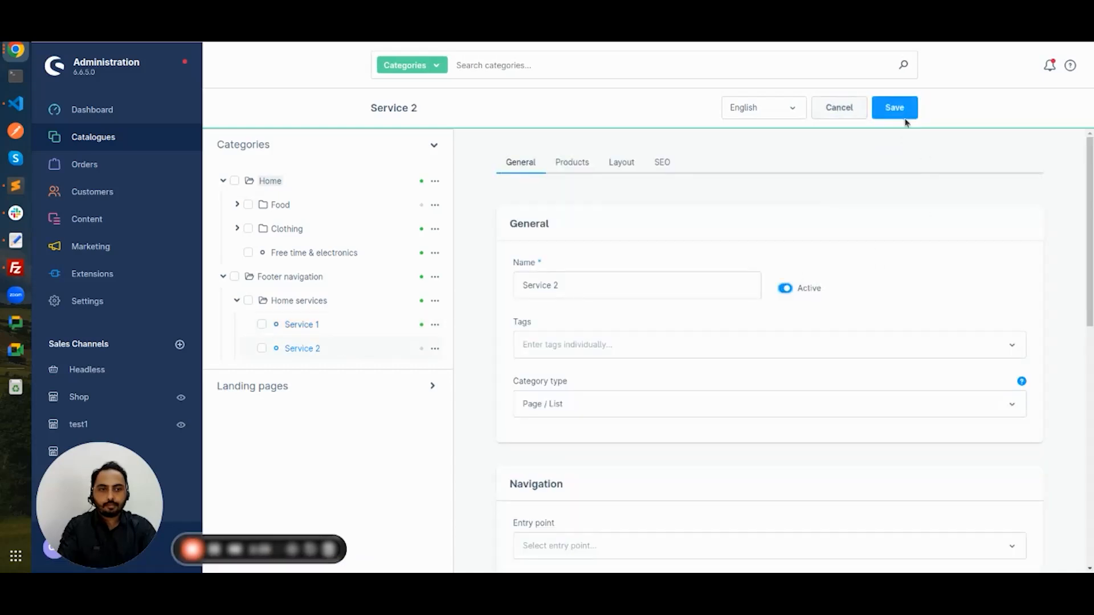
click(893, 108)
click(328, 324)
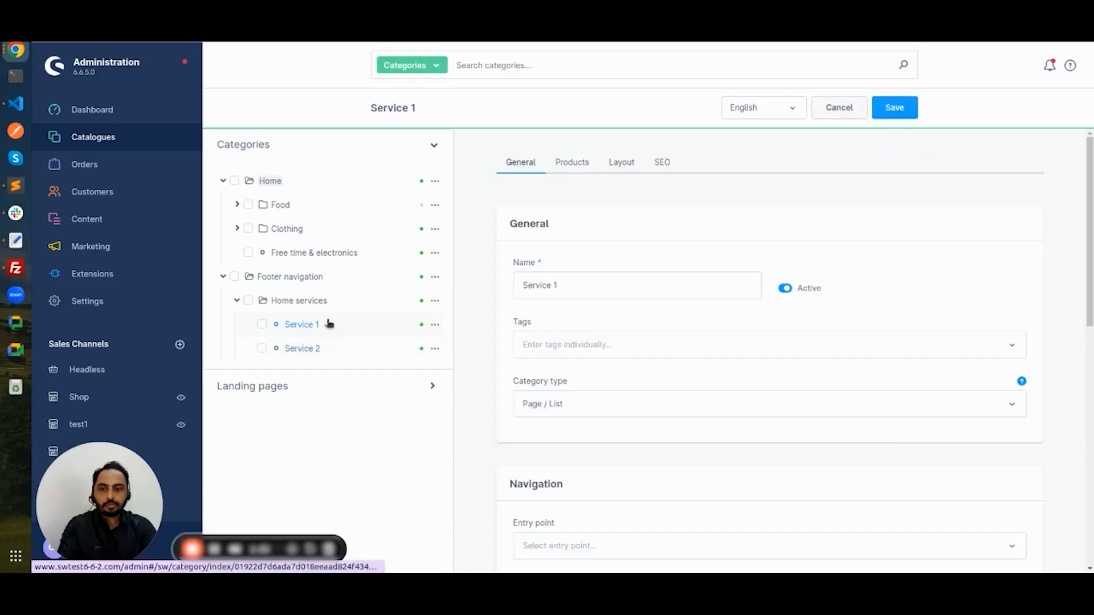
click(328, 347)
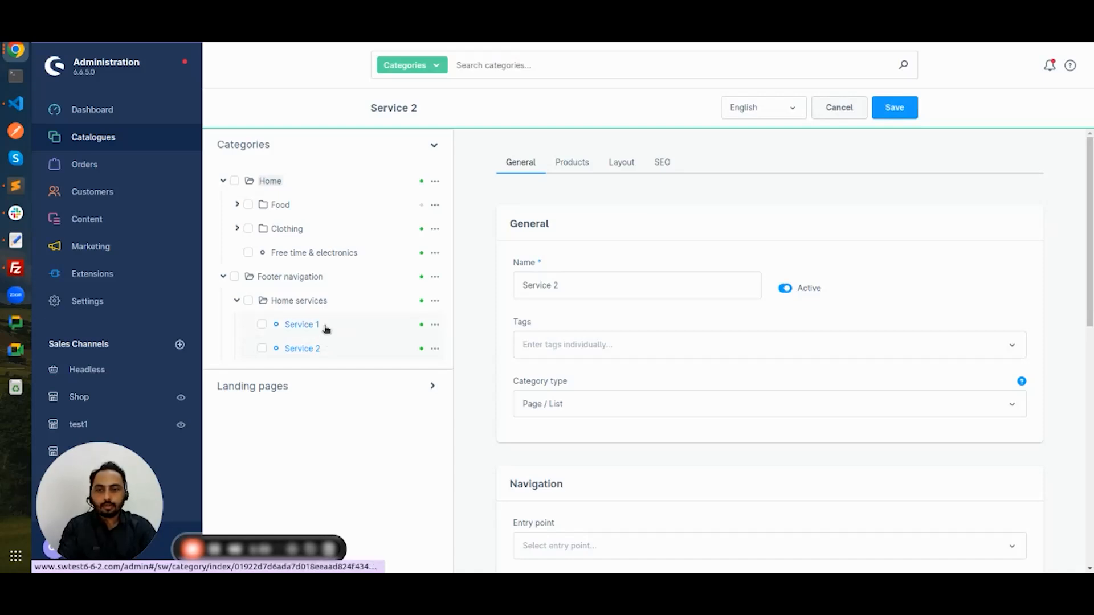
click(326, 327)
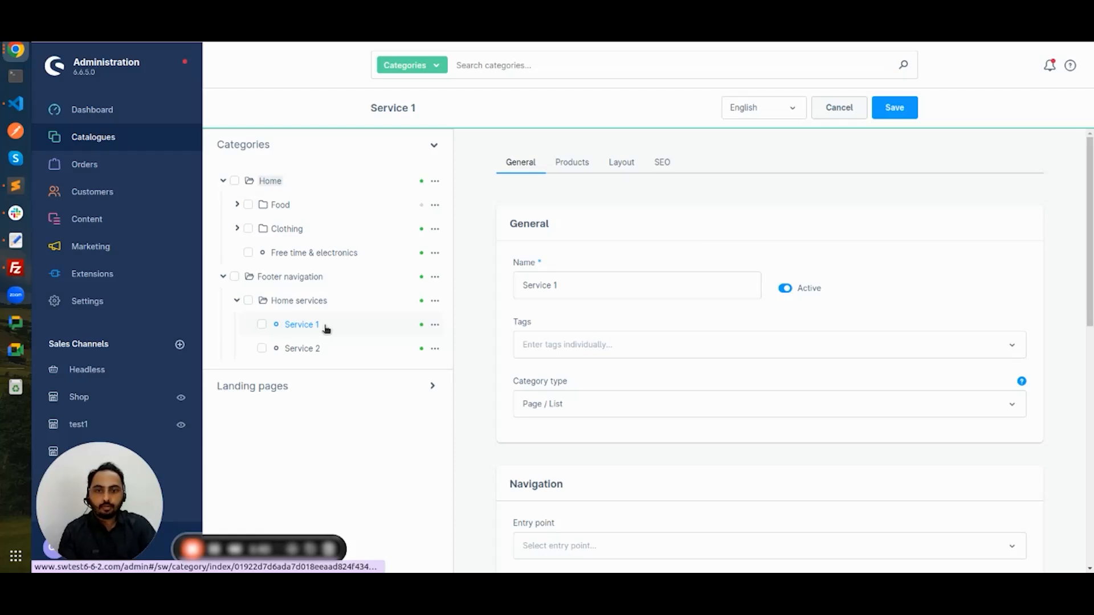
click(622, 165)
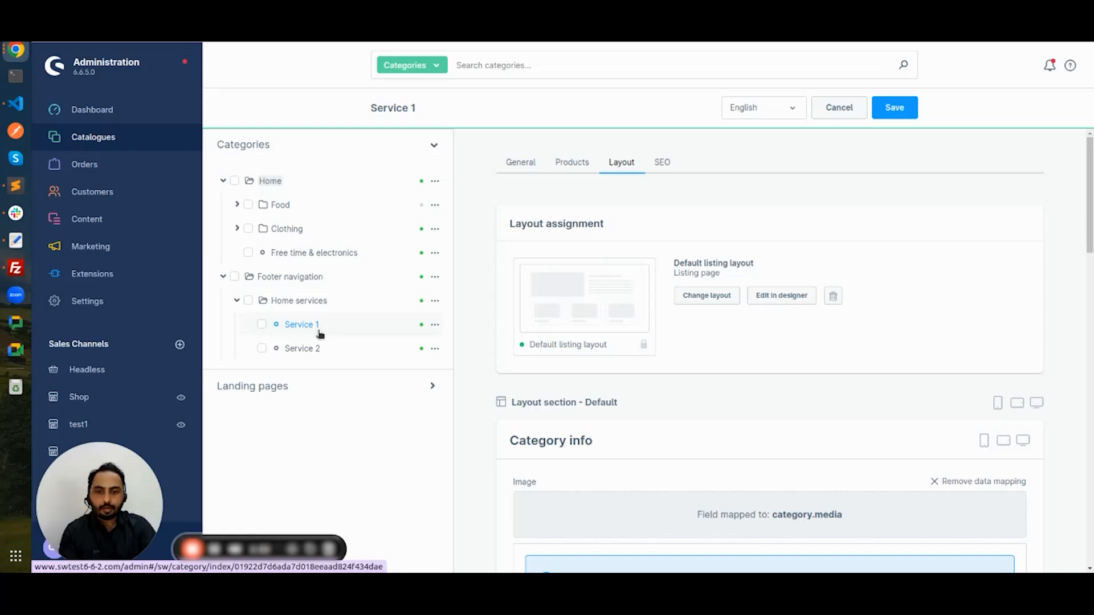
Step: Assign the Home page 3 layout to Service 1 and save it
click(588, 296)
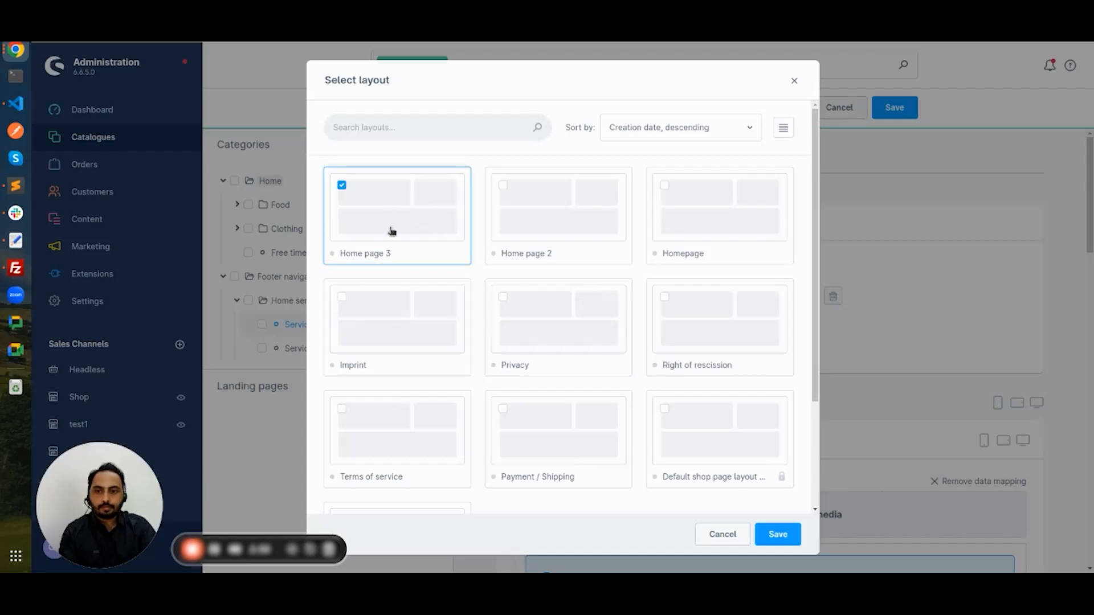
click(790, 533)
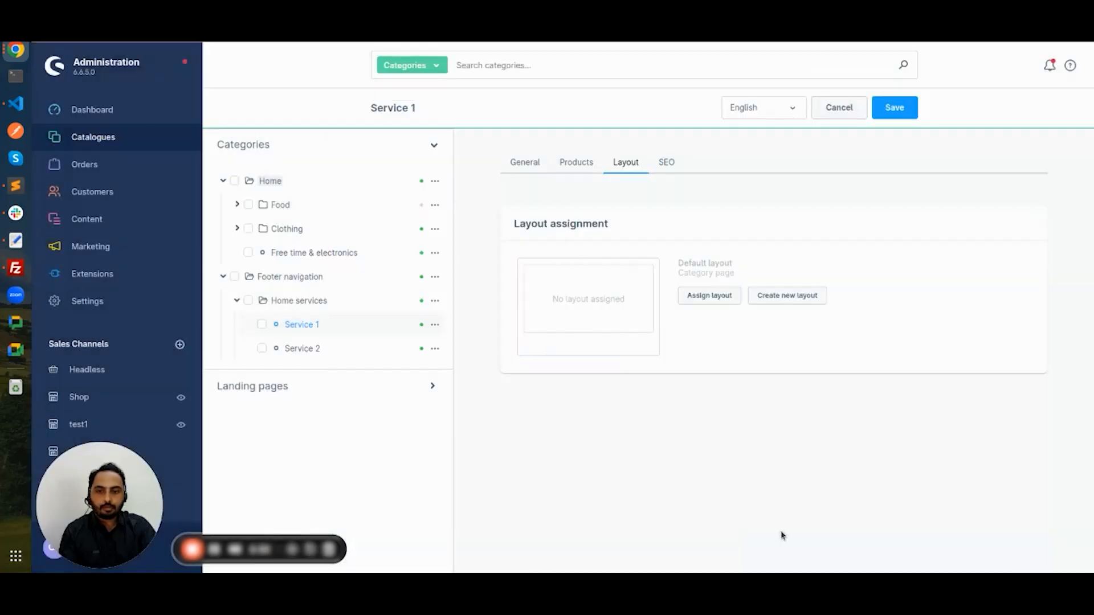
click(895, 108)
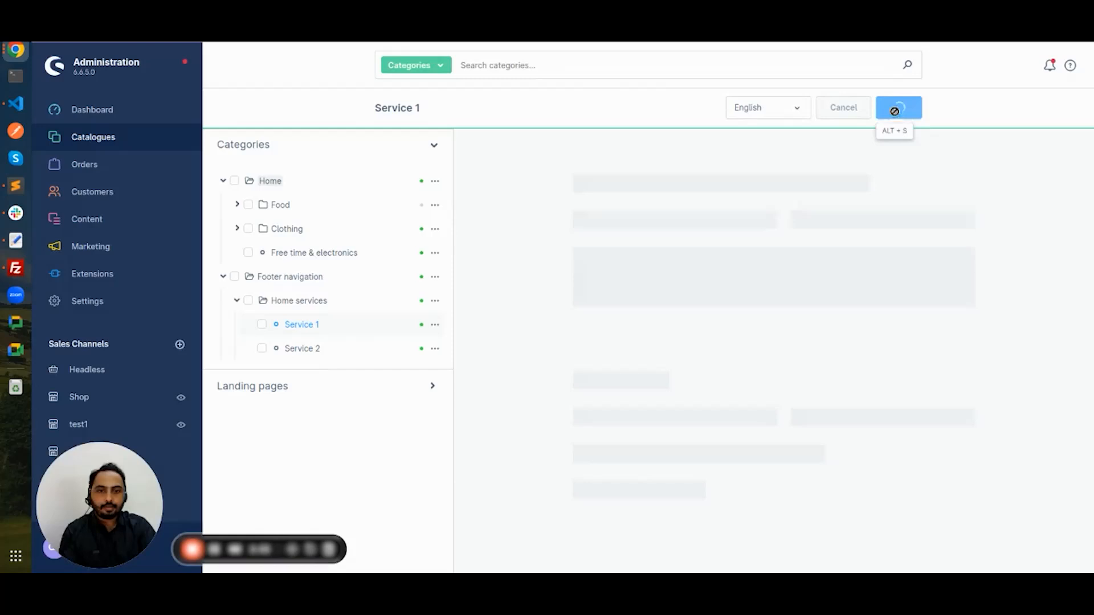
Step: Assign the Home page 3 layout to Service 2 and save it
click(320, 349)
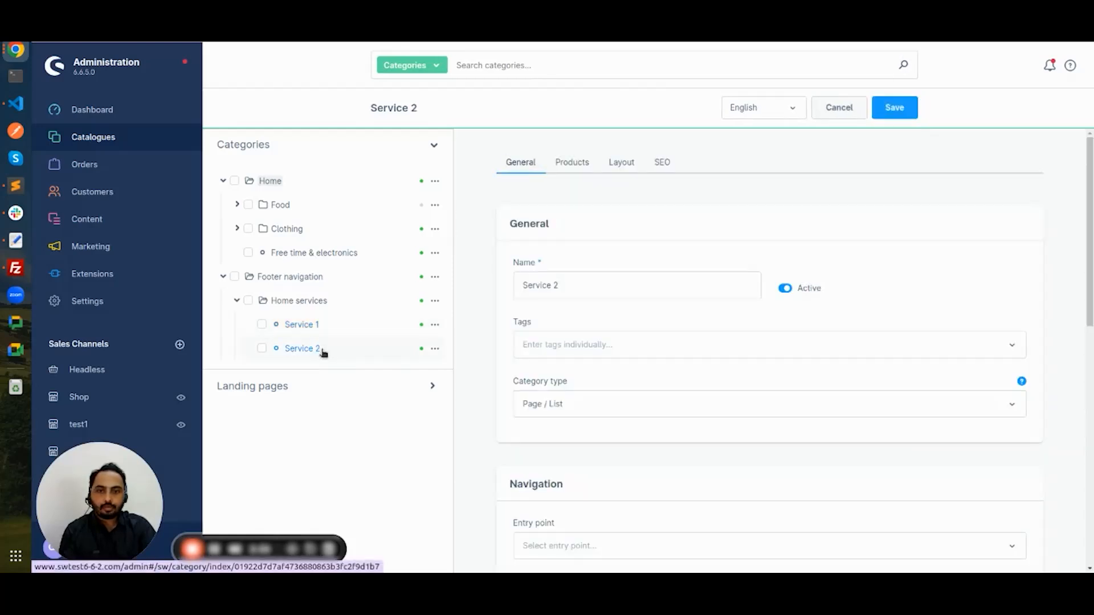
click(629, 164)
click(600, 292)
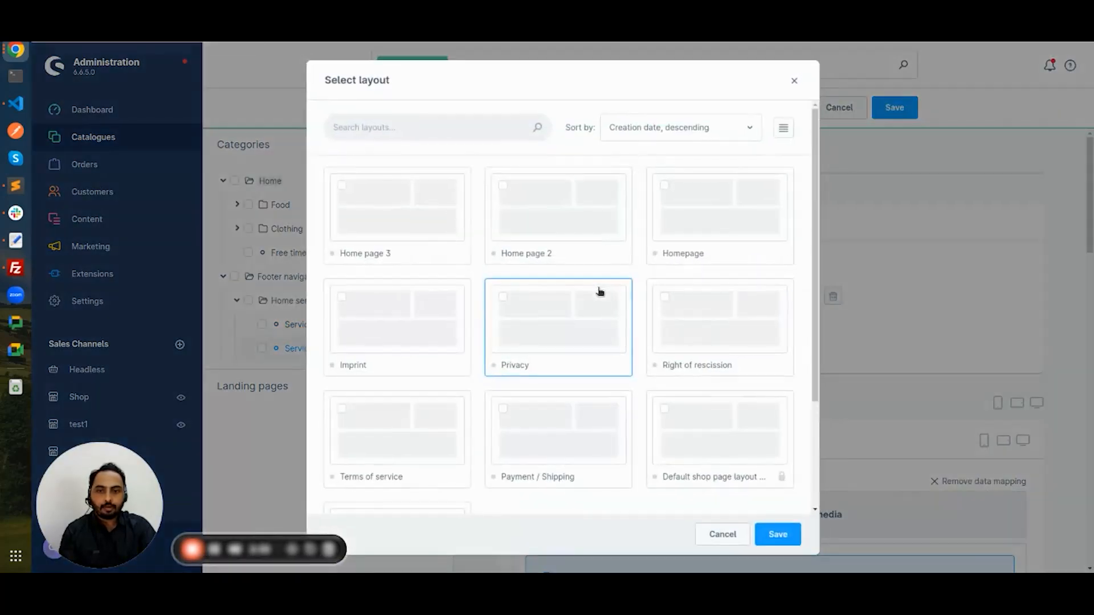
click(778, 537)
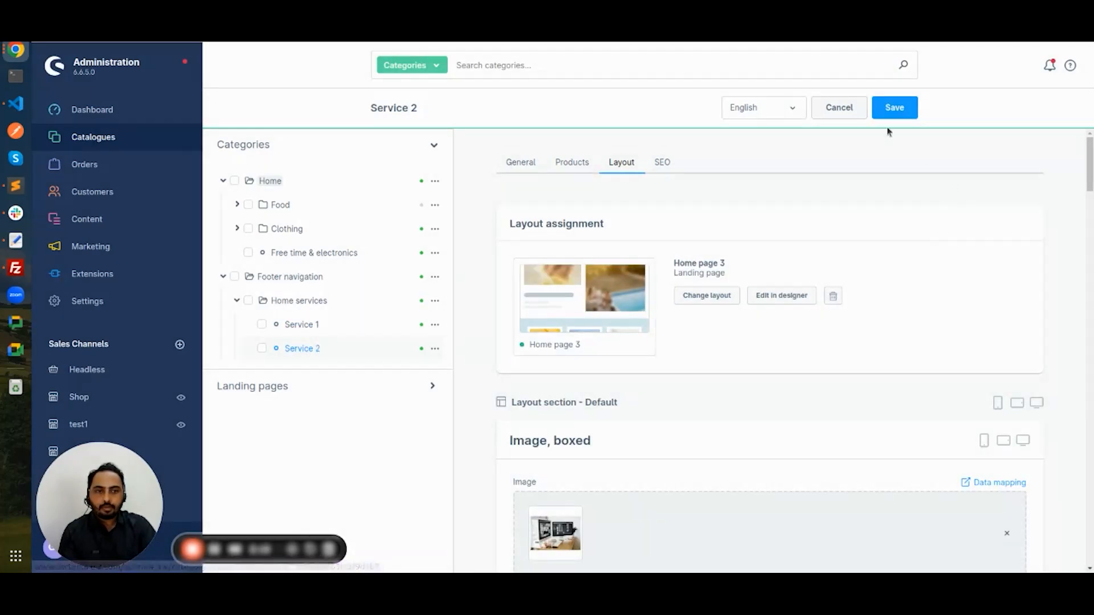
click(894, 108)
Step: Reopen Service 1 and Service 2 to verify their new layouts
click(322, 325)
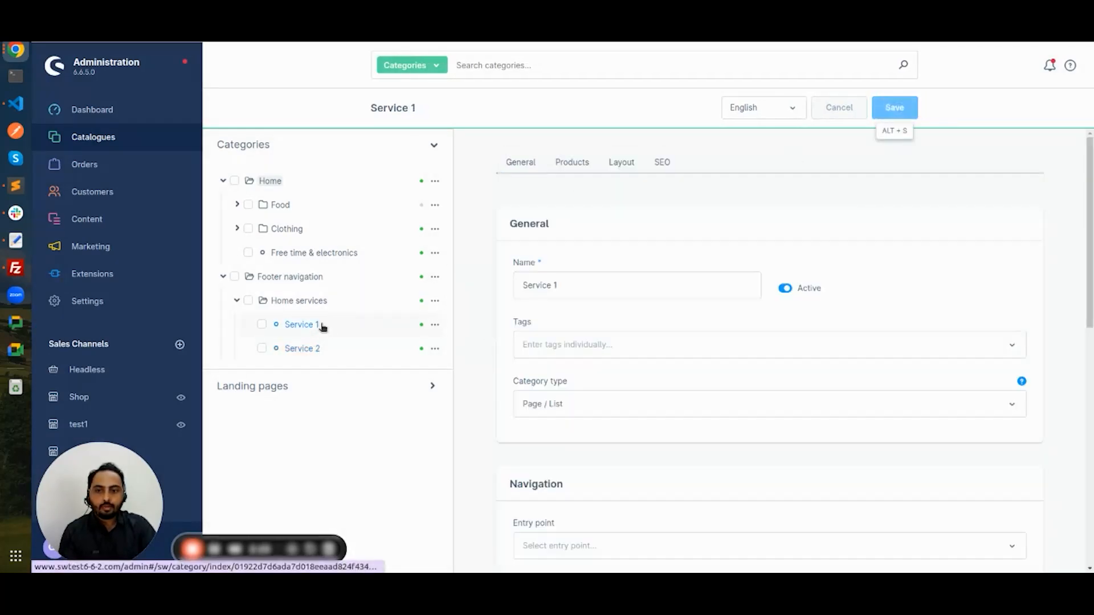
click(326, 345)
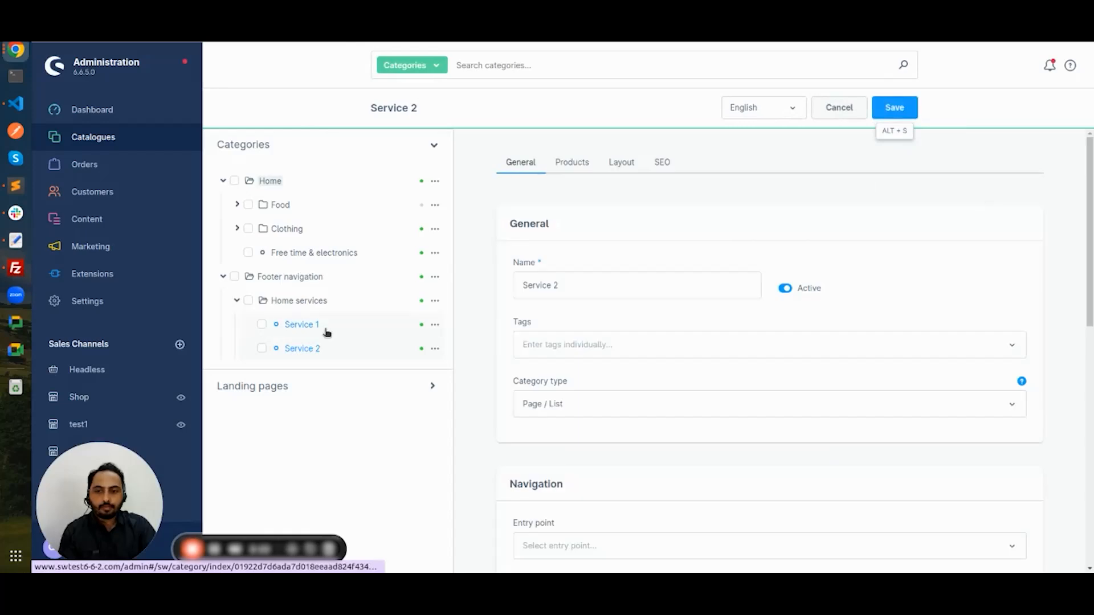
click(325, 333)
click(326, 340)
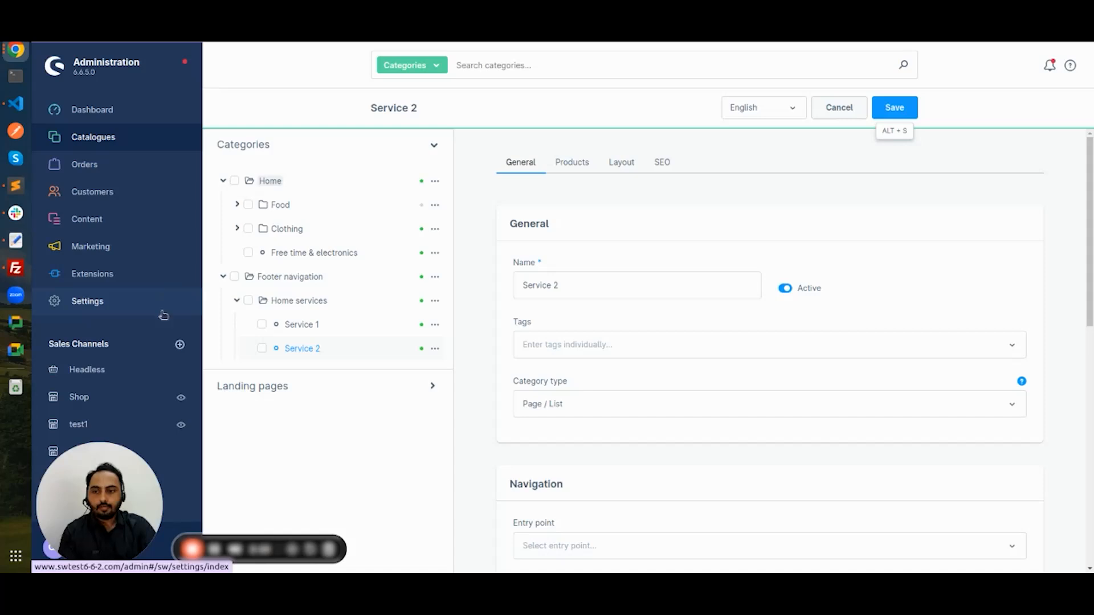
Step: Set the Shop sales channel's footer navigation entry point to Footer navigation and save
click(131, 394)
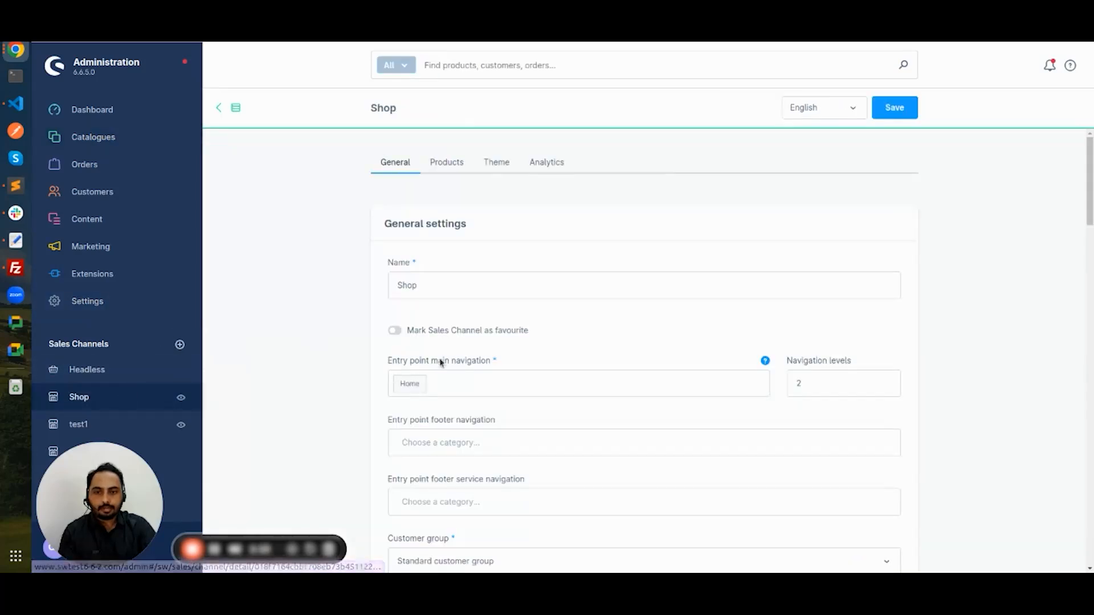
scroll(491, 348, down, 3)
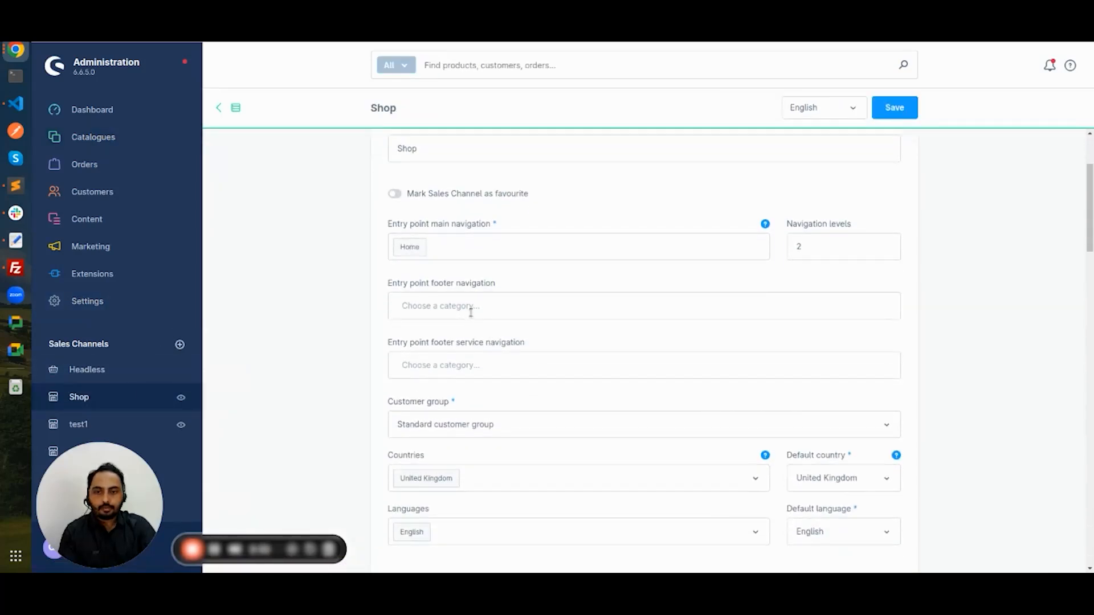
click(471, 311)
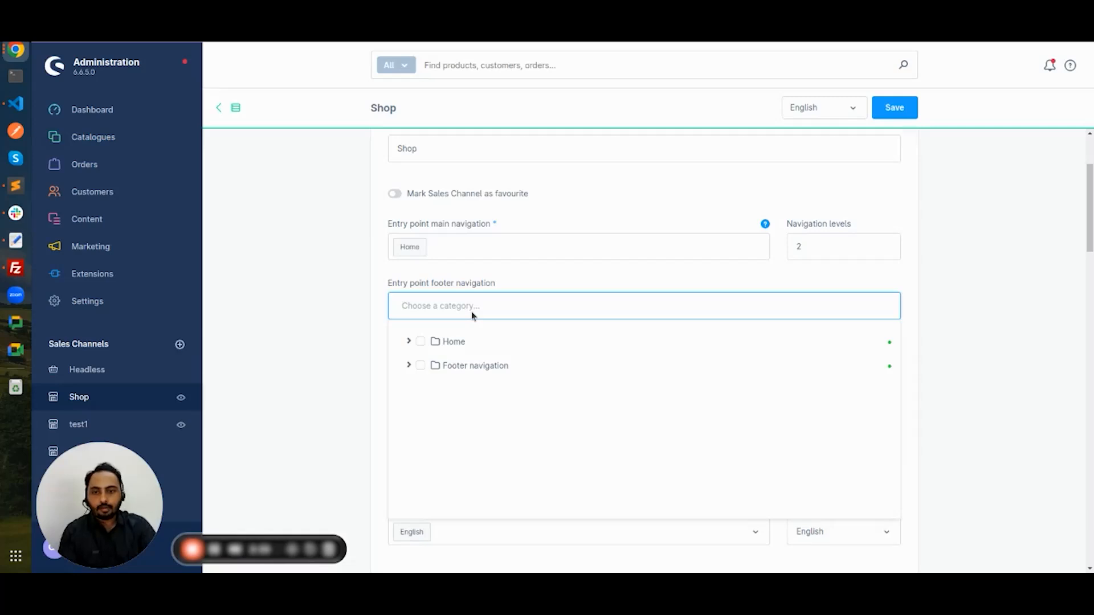
click(421, 366)
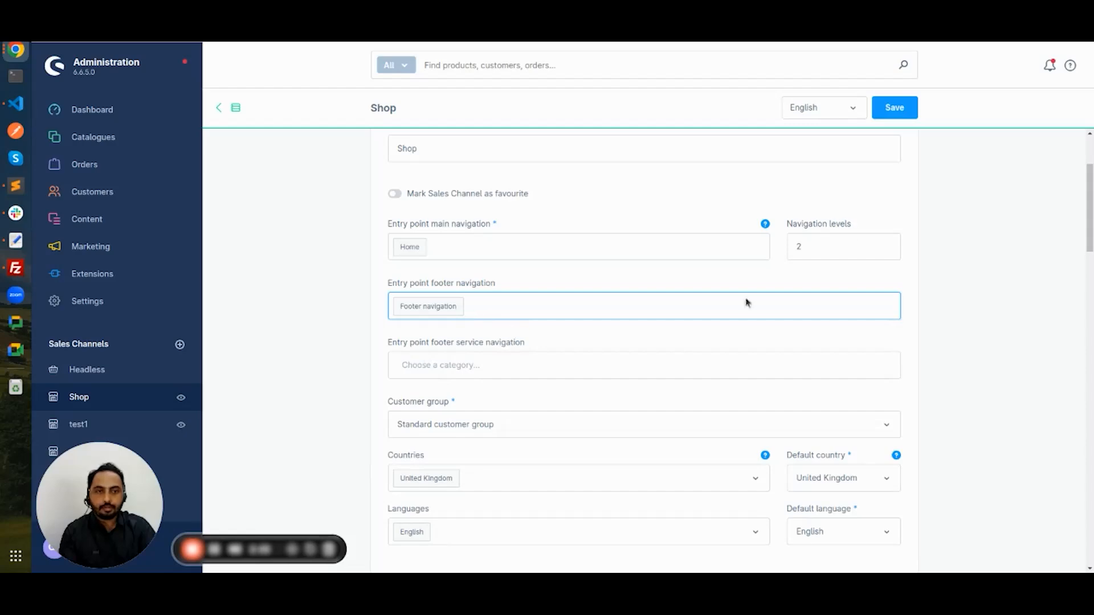
click(895, 108)
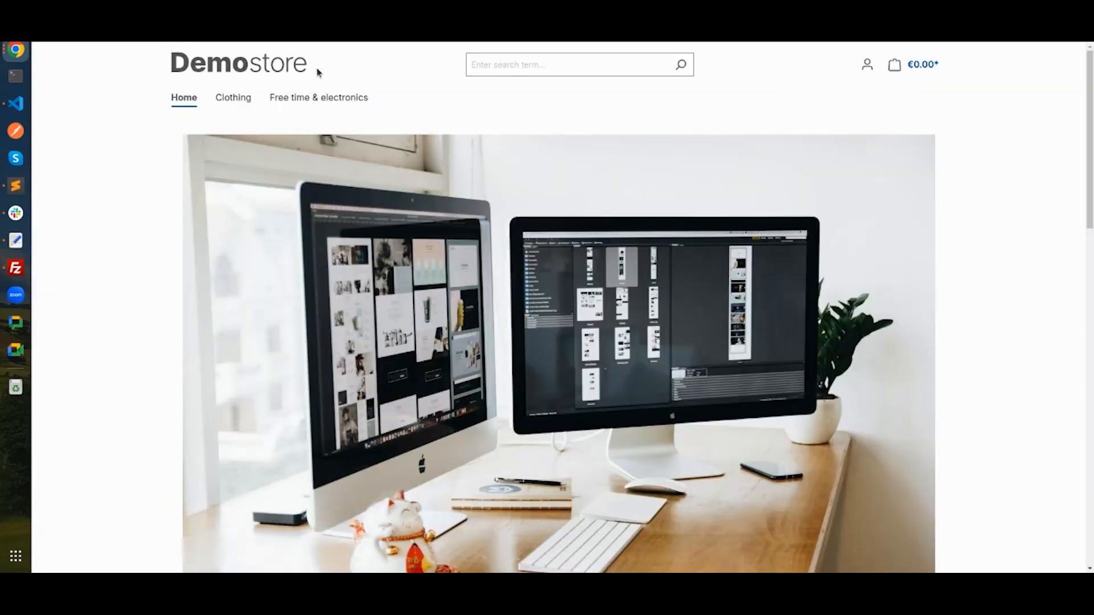
Step: Open Service 1 in a new tab from the Home services footer column, then open Service 2
drag(1089, 86, 1089, 427)
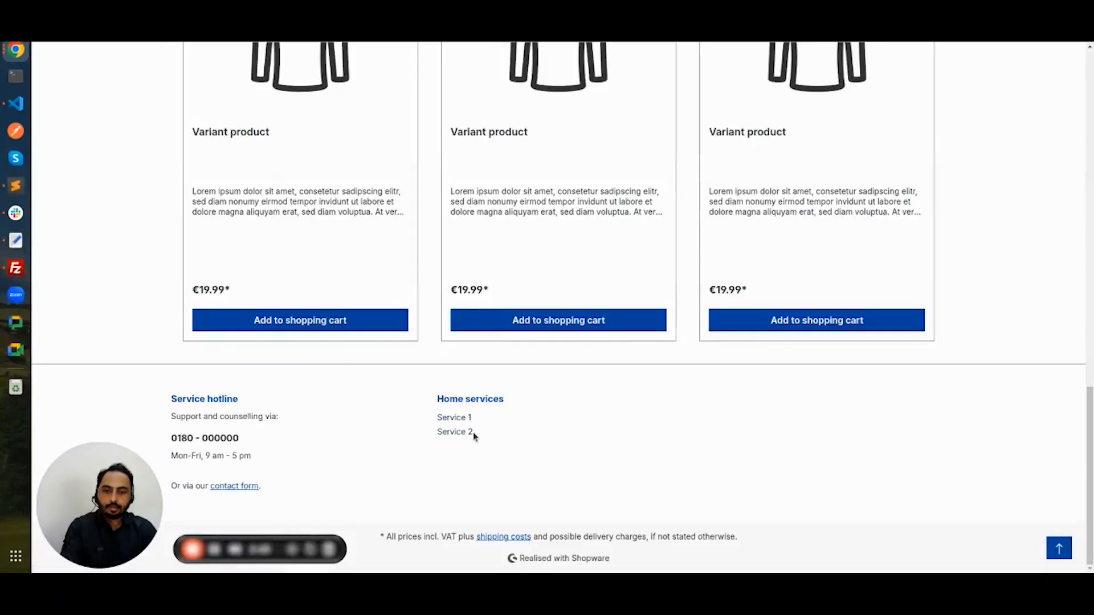
right_click(463, 417)
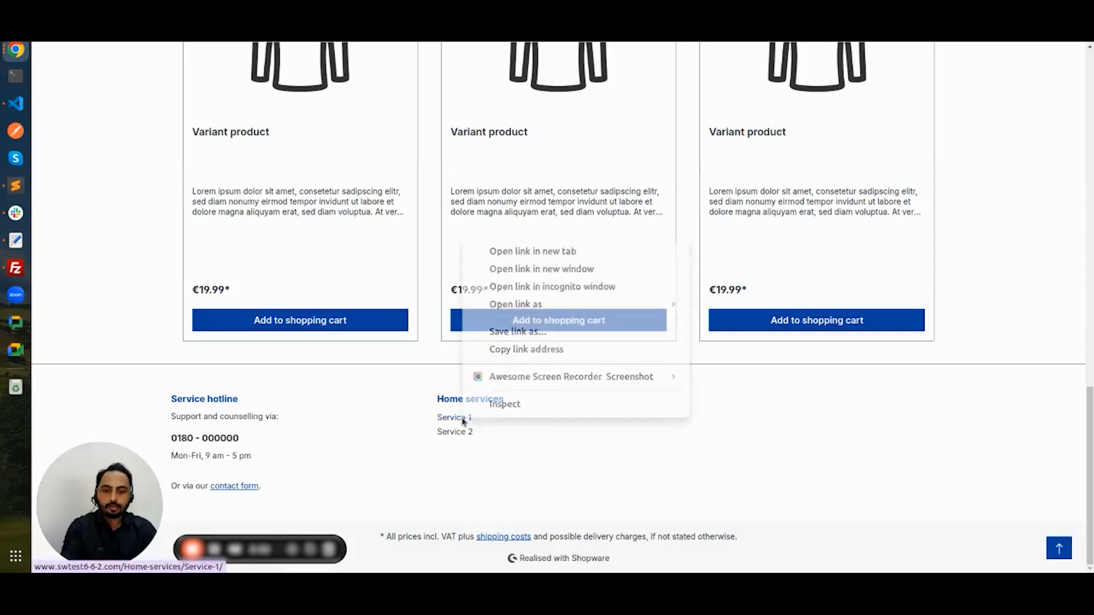
click(541, 249)
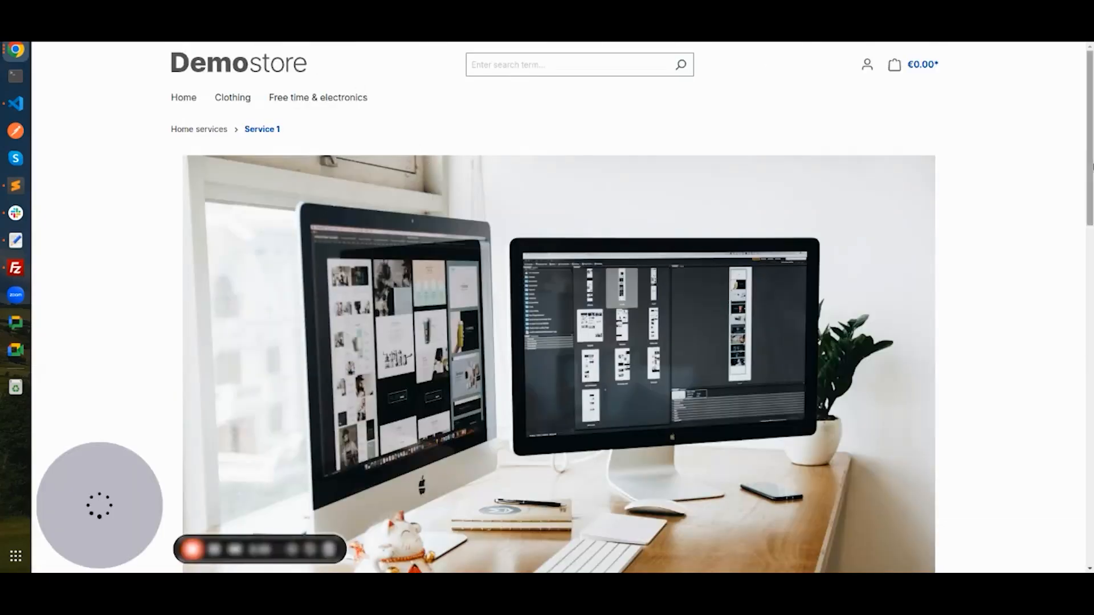
scroll(547, 308, down, 15)
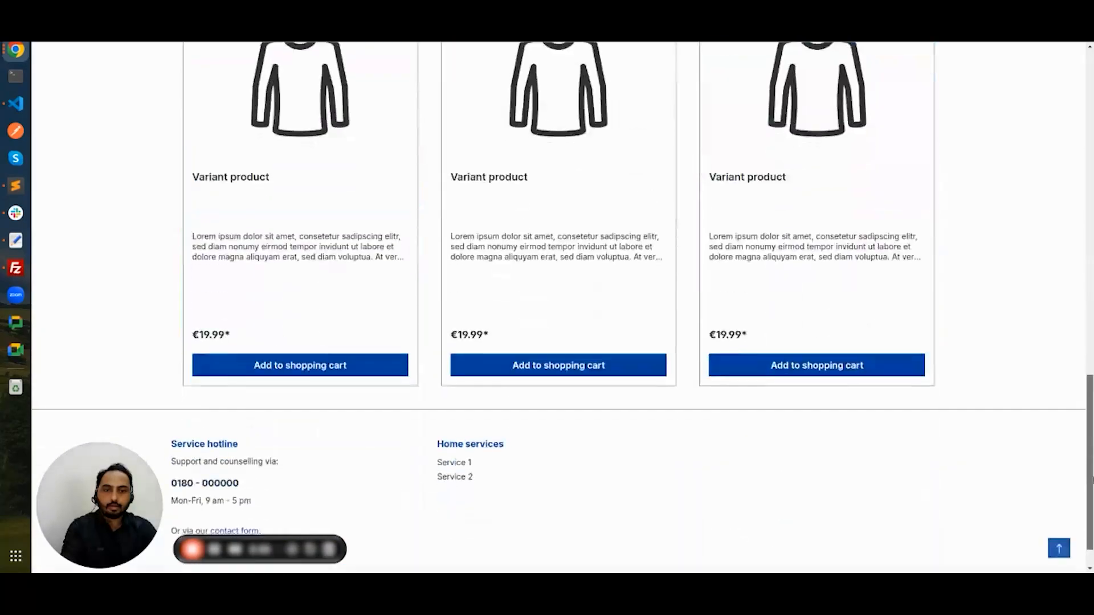
drag(1090, 480, 1091, 152)
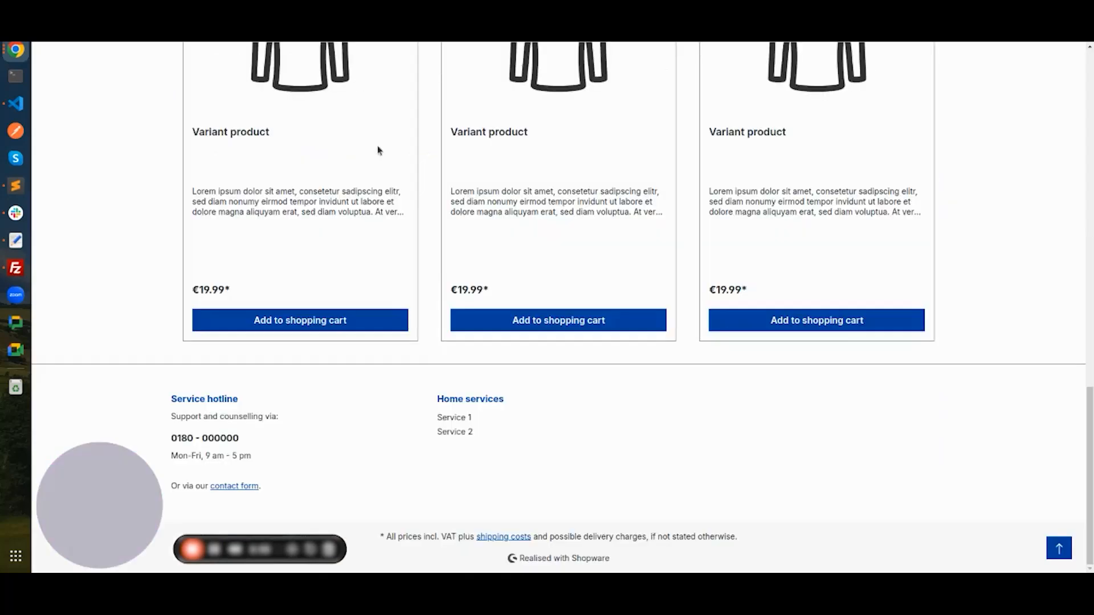
click(456, 431)
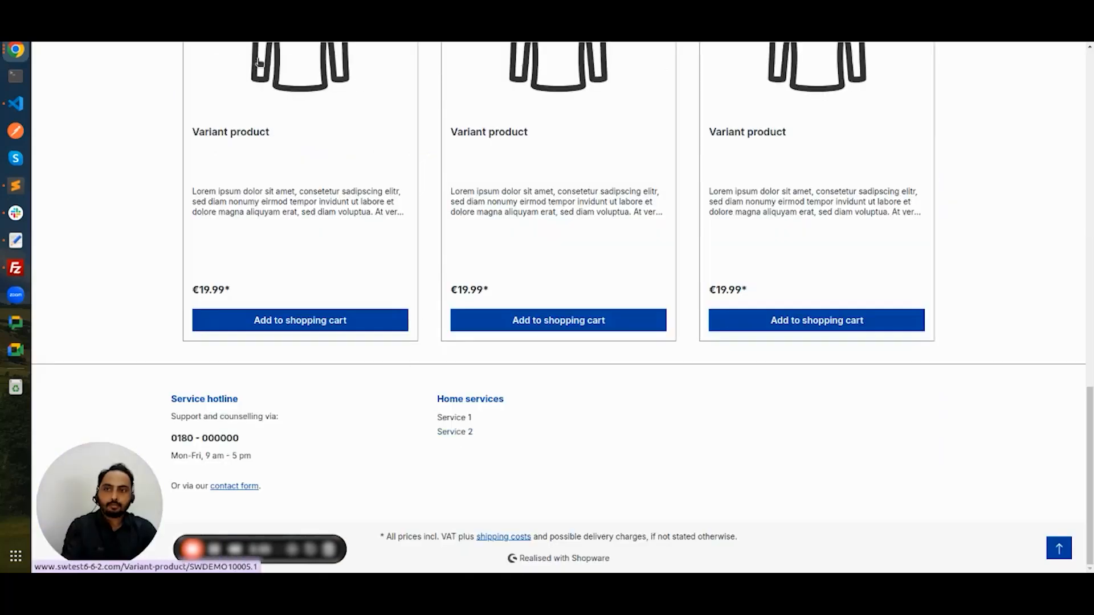